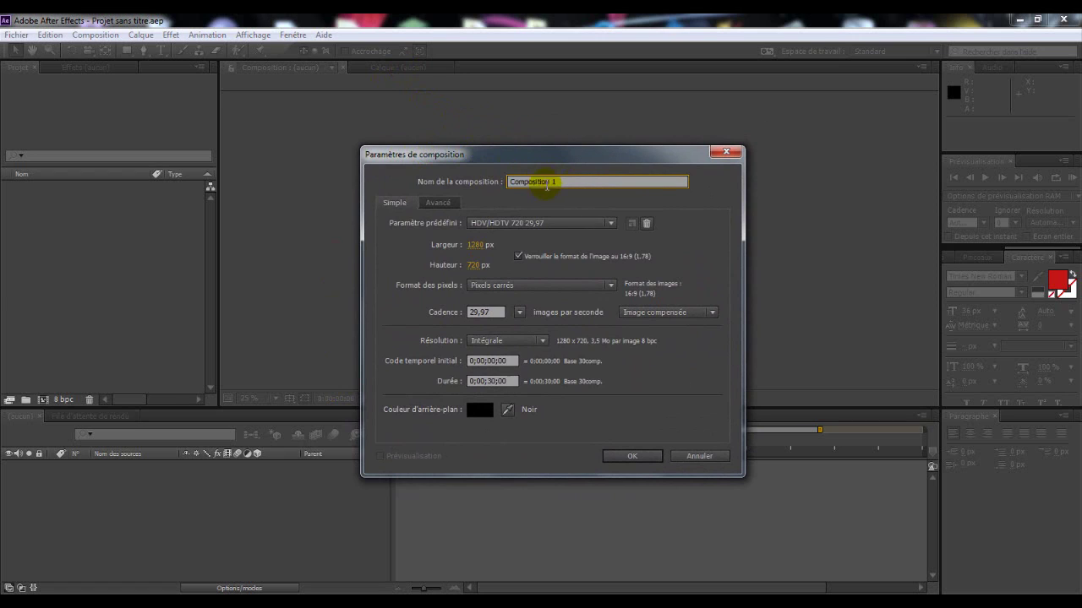
Name the new composition "tuto effect" and create it with the HDV/HDTV 720 29,97 preset and a 0;00;30;00 duration
{"action": "key", "text": "BackSpace"}
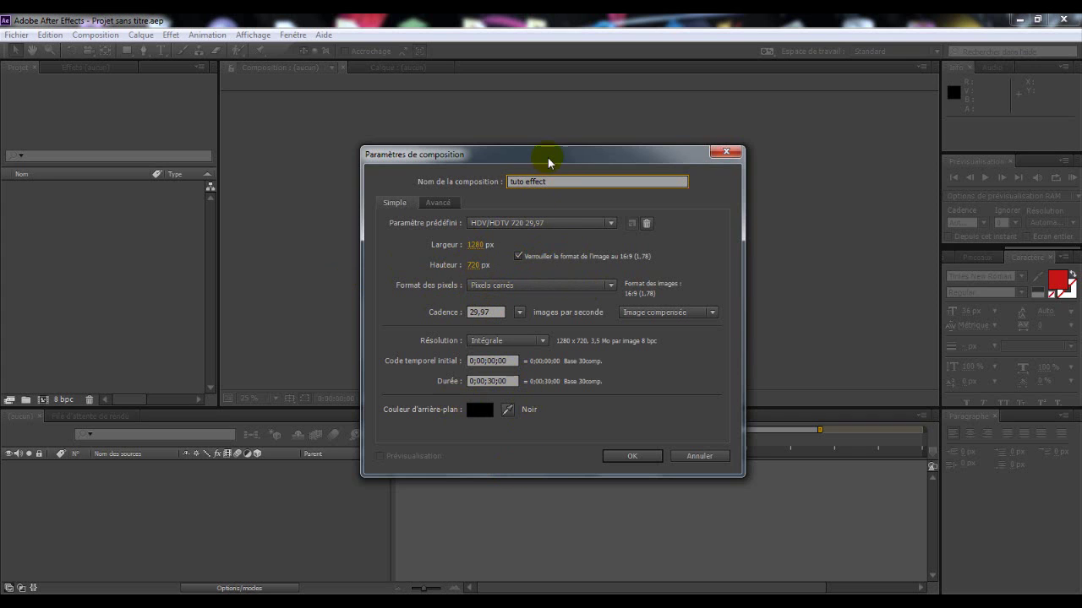
{"action": "left_click_drag", "start_coordinate": [548, 158], "coordinate": [483, 415]}
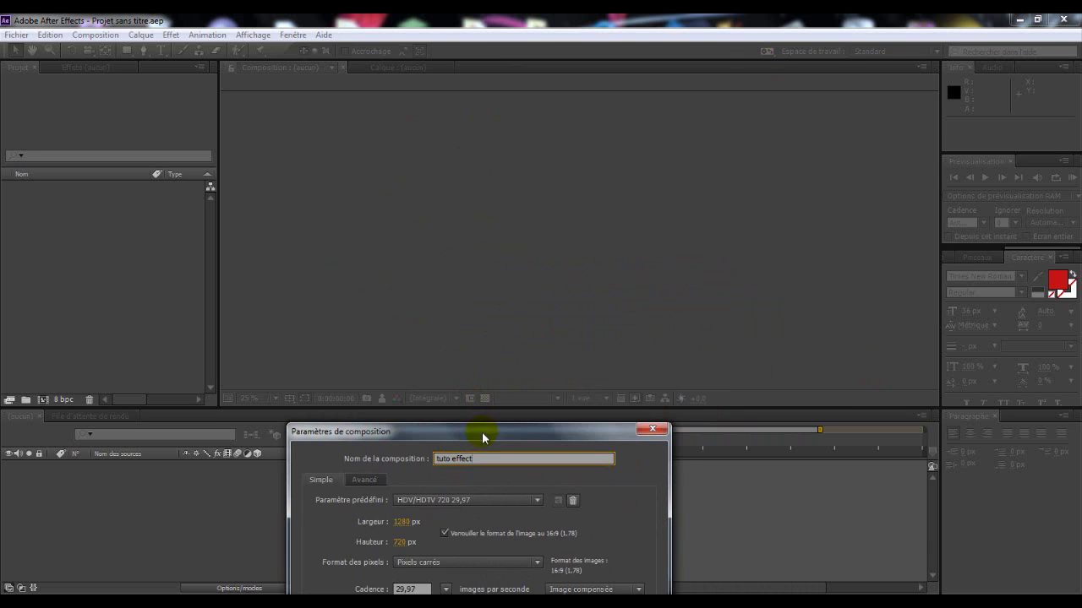
{"action": "left_click_drag", "start_coordinate": [482, 432], "coordinate": [531, 132]}
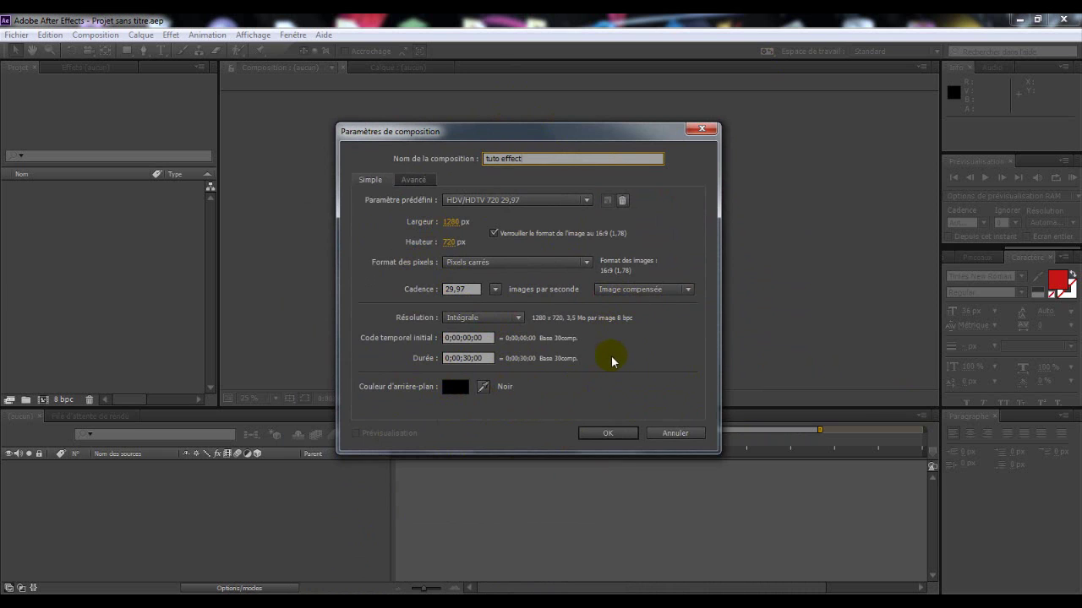
{"action": "left_click", "coordinate": [606, 435]}
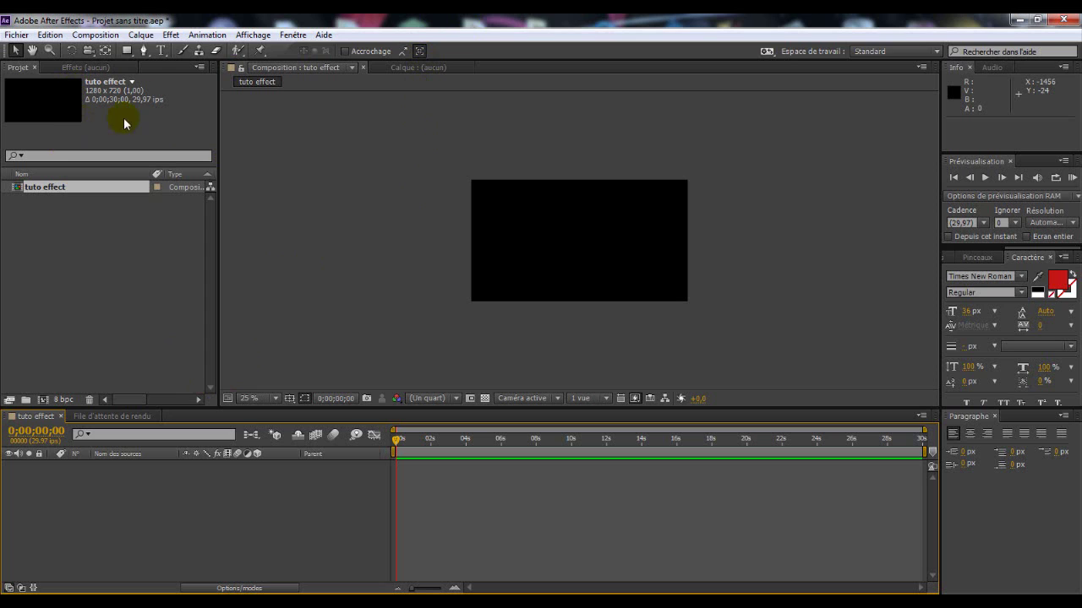
{"action": "left_click", "coordinate": [23, 73]}
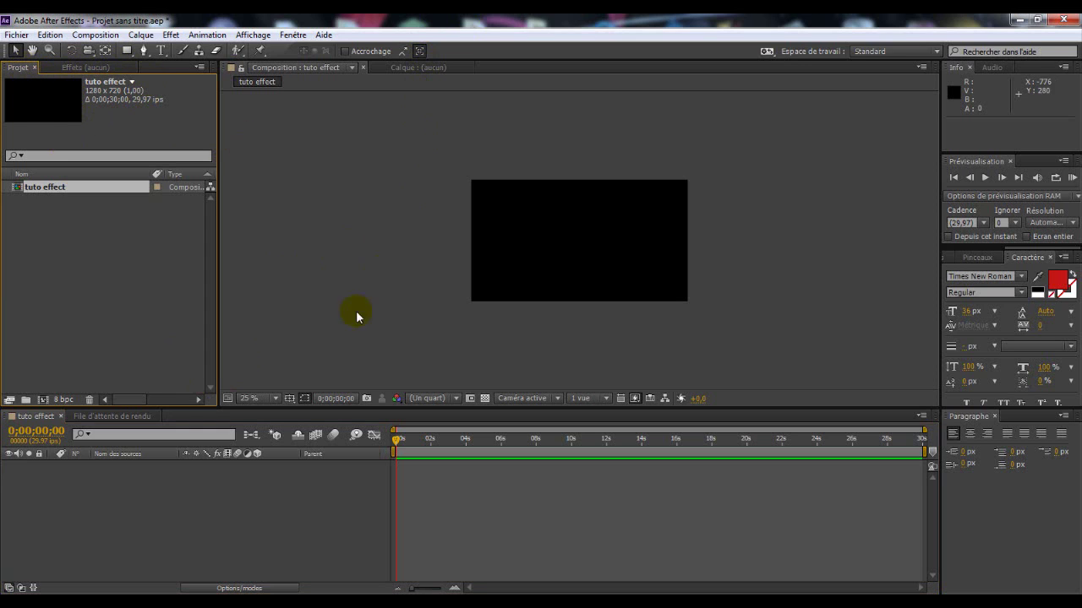
{"action": "left_click", "coordinate": [79, 241]}
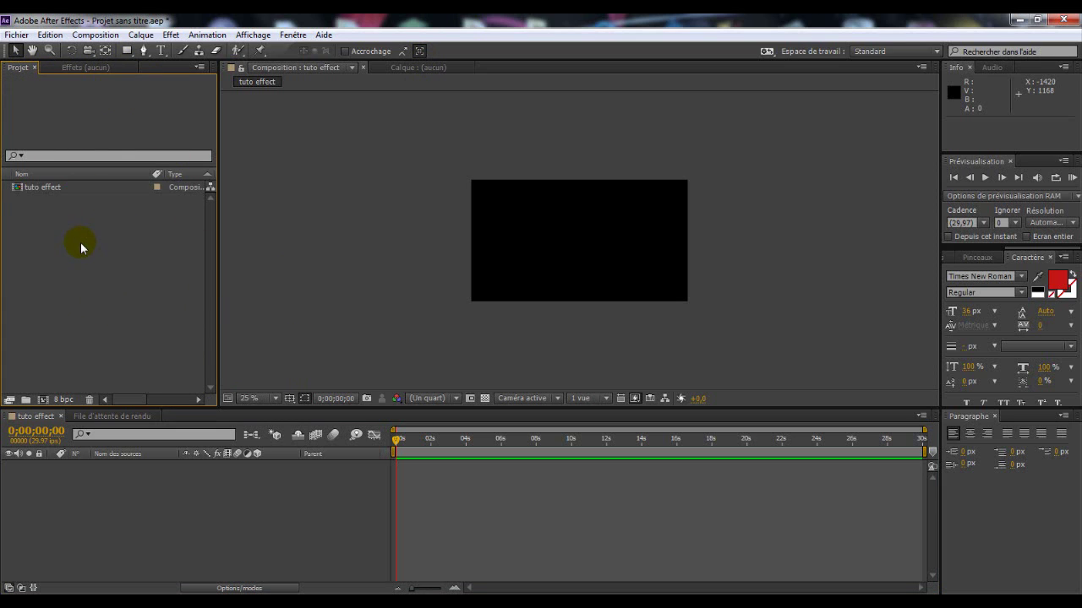
{"action": "double_click", "coordinate": [162, 367]}
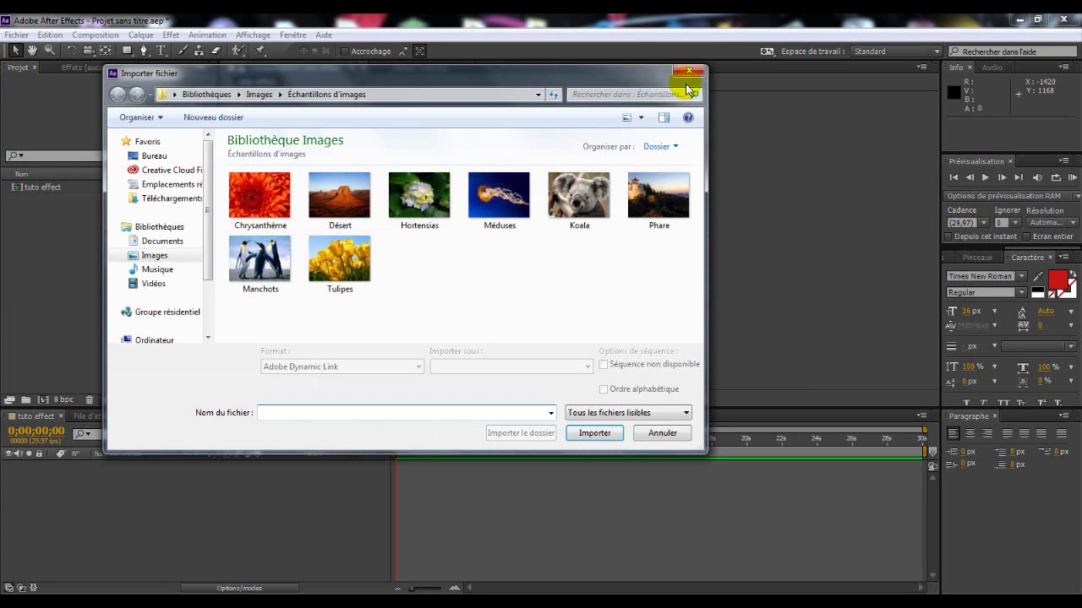
{"action": "left_click", "coordinate": [688, 75]}
{"action": "right_click", "coordinate": [85, 289]}
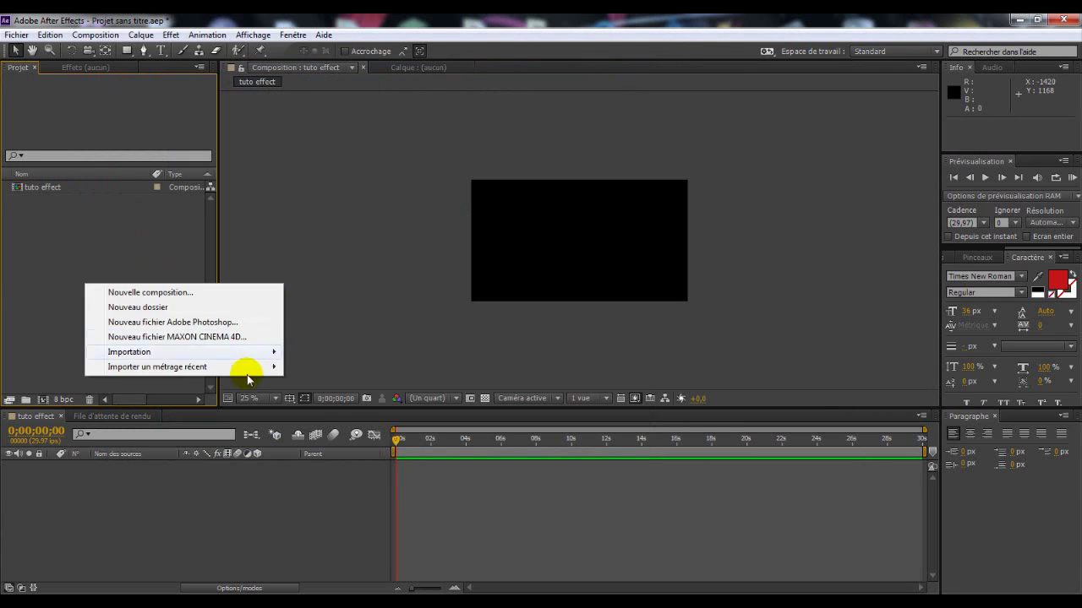
{"action": "mouse_move", "coordinate": [213, 352]}
{"action": "left_click", "coordinate": [118, 209]}
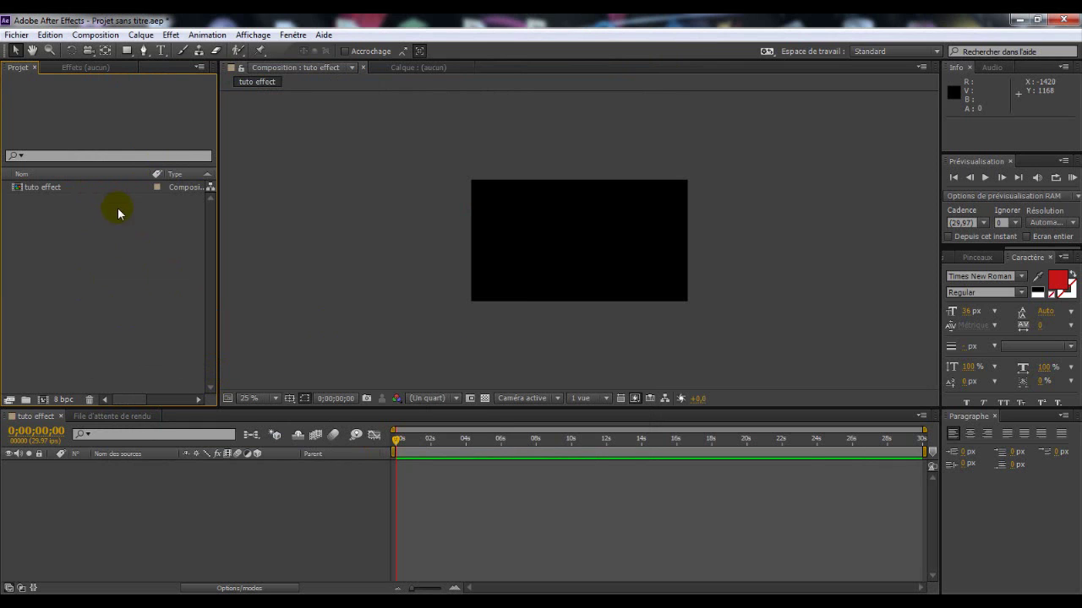
{"action": "left_click", "coordinate": [22, 41]}
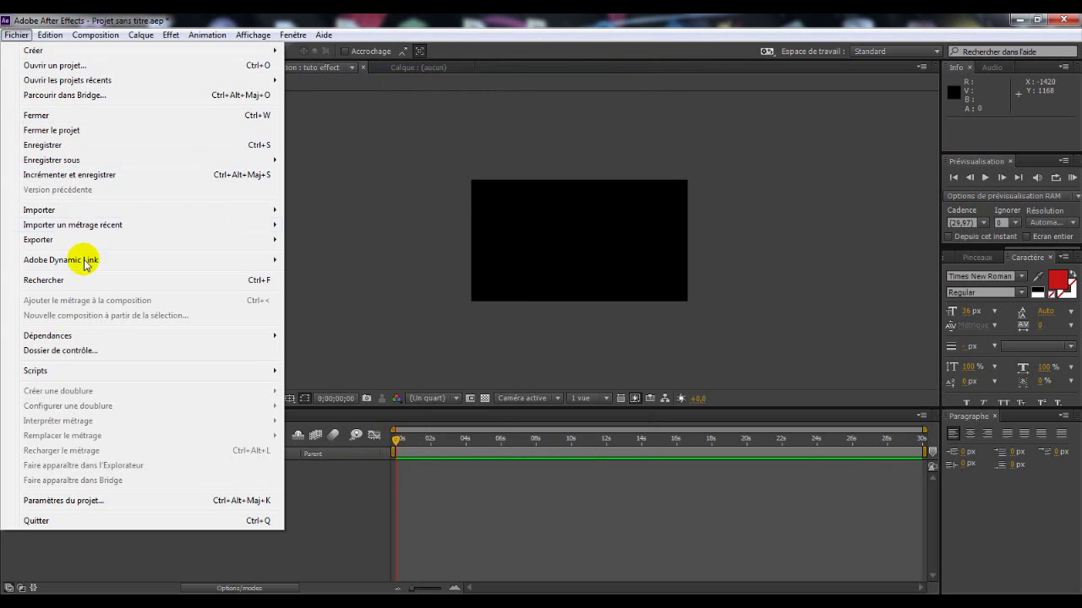
{"action": "mouse_move", "coordinate": [113, 210]}
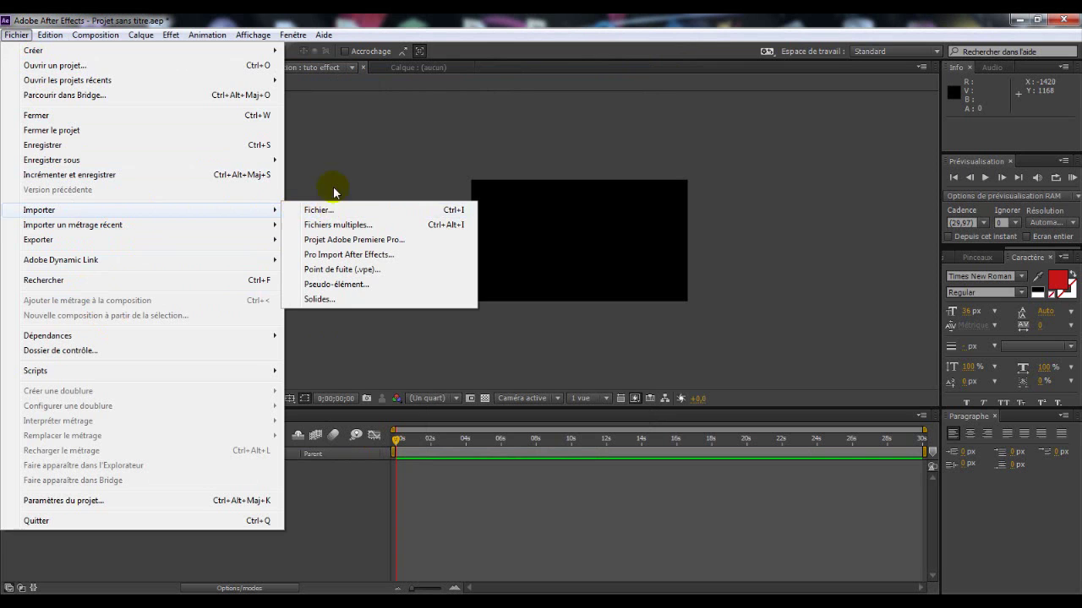
{"action": "left_click", "coordinate": [334, 193]}
Import the Désert image from the sample pictures folder into the project
{"action": "left_click", "coordinate": [58, 227]}
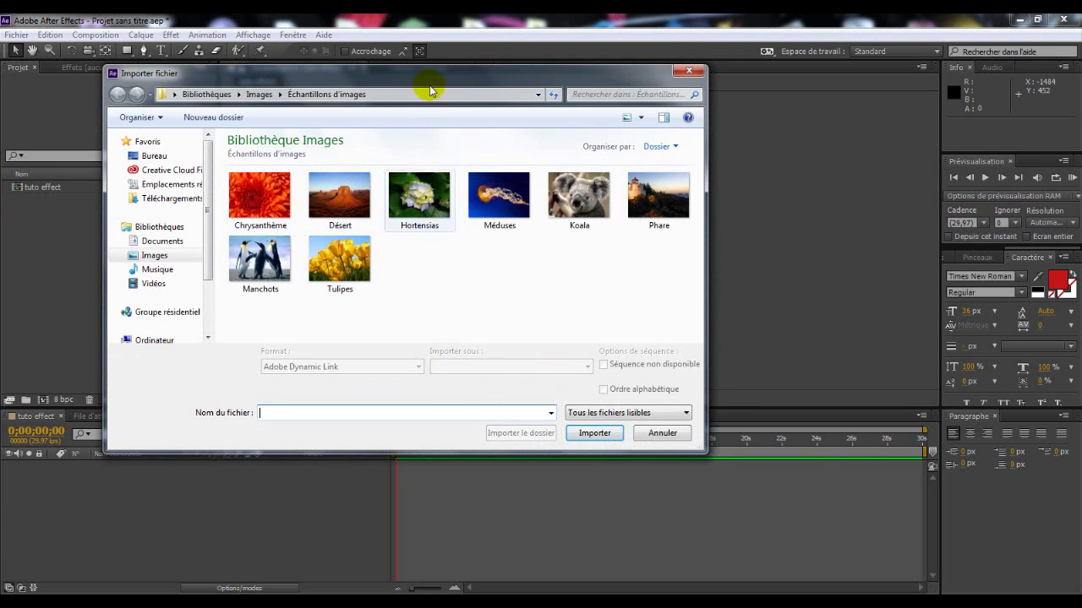
{"action": "double_click", "coordinate": [355, 210]}
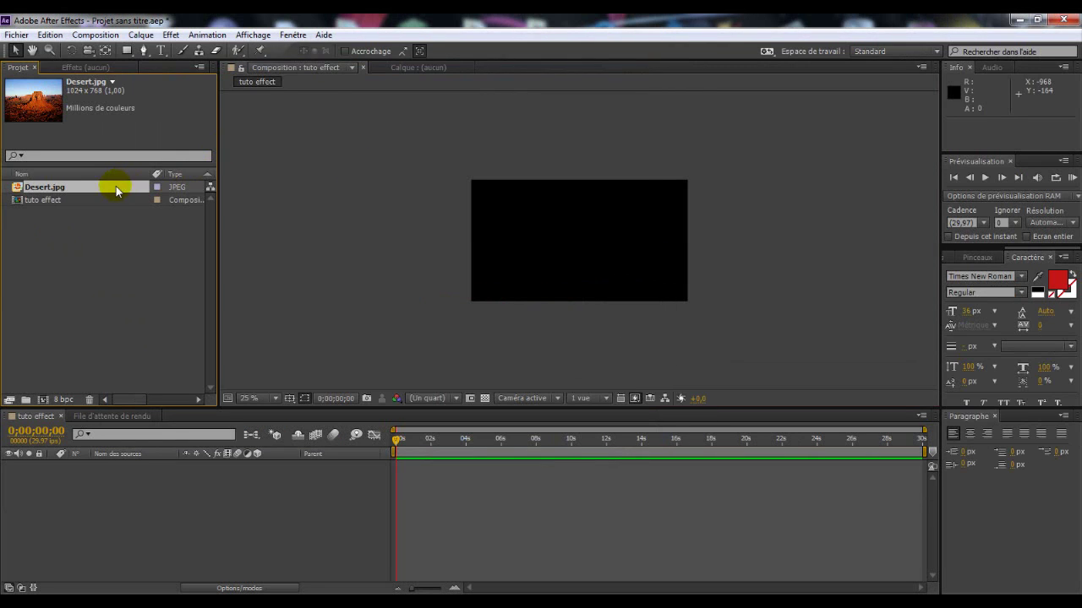
{"action": "left_click", "coordinate": [375, 292]}
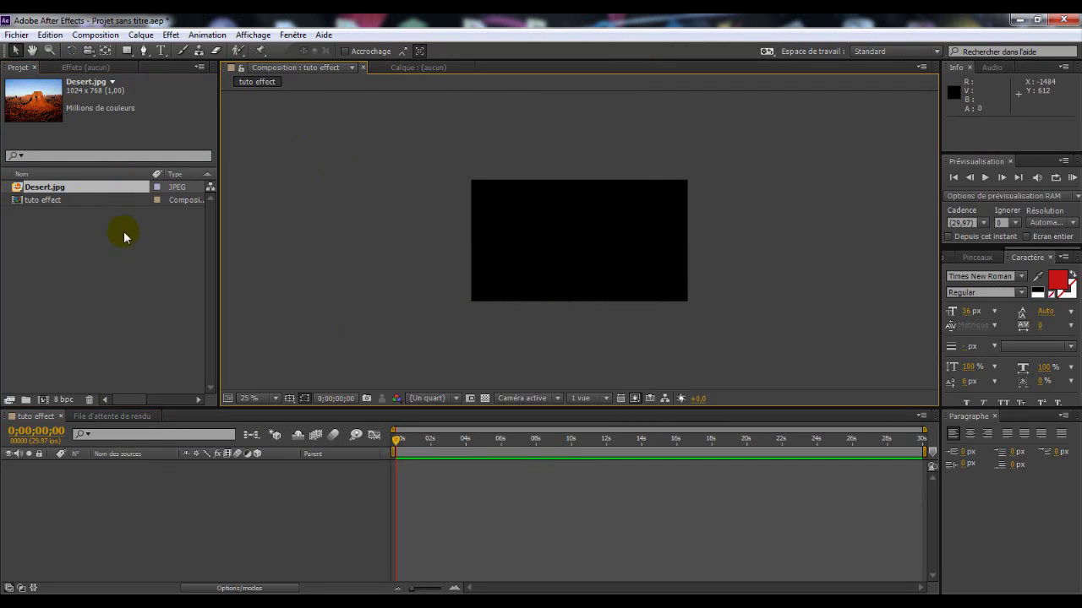
{"action": "left_click", "coordinate": [99, 276]}
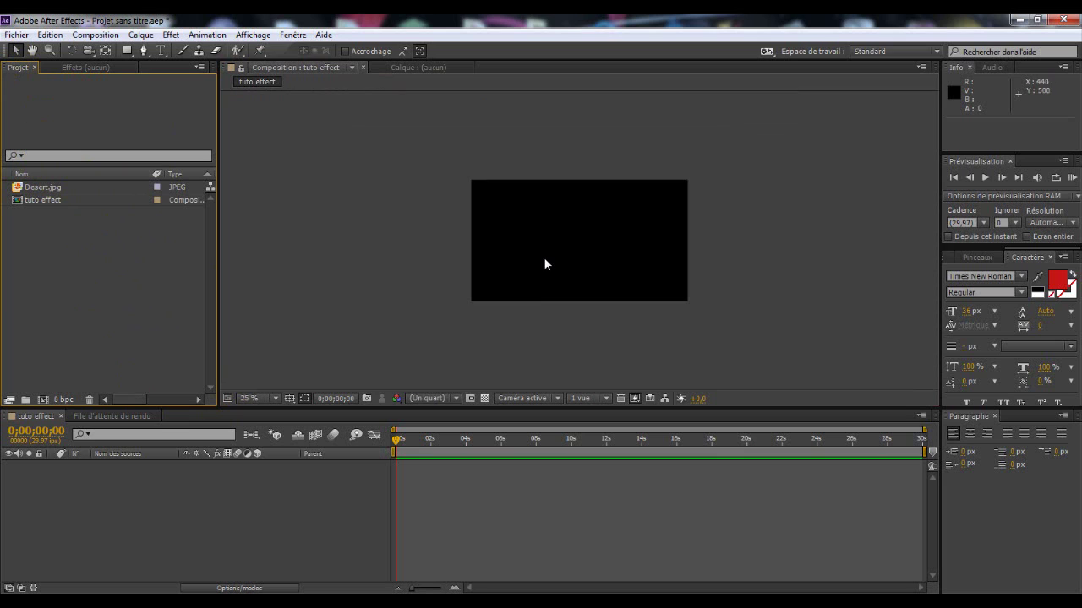
Add Desert.jpg to the tuto effect timeline and stretch the layer horizontally to about 131% so it covers the frame's width
{"action": "scroll", "coordinate": [553, 296], "scroll_direction": "up", "scroll_amount": 1}
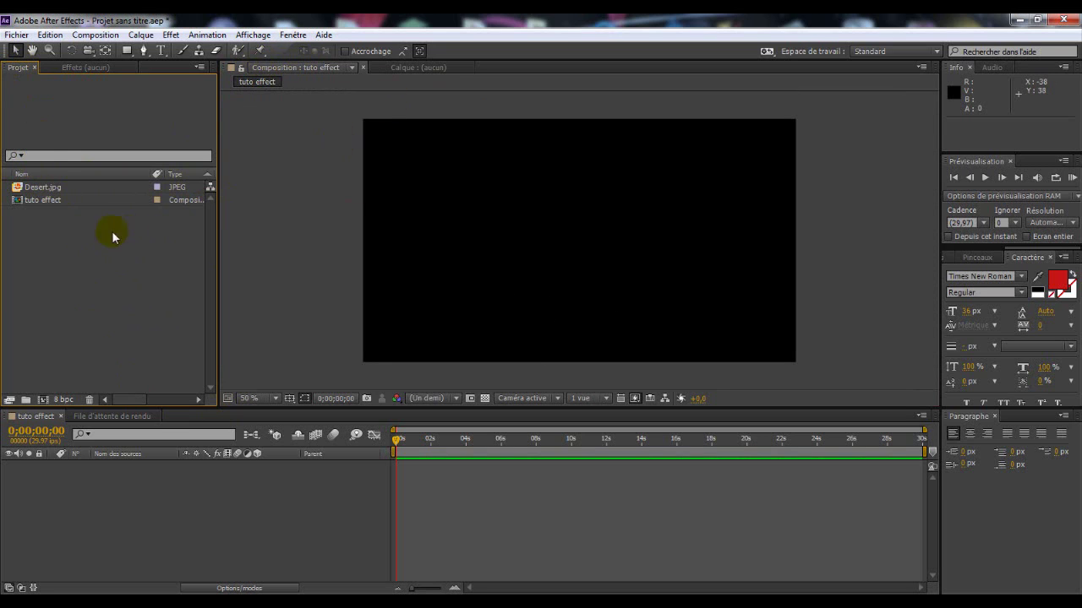
{"action": "left_click_drag", "start_coordinate": [46, 190], "coordinate": [164, 451]}
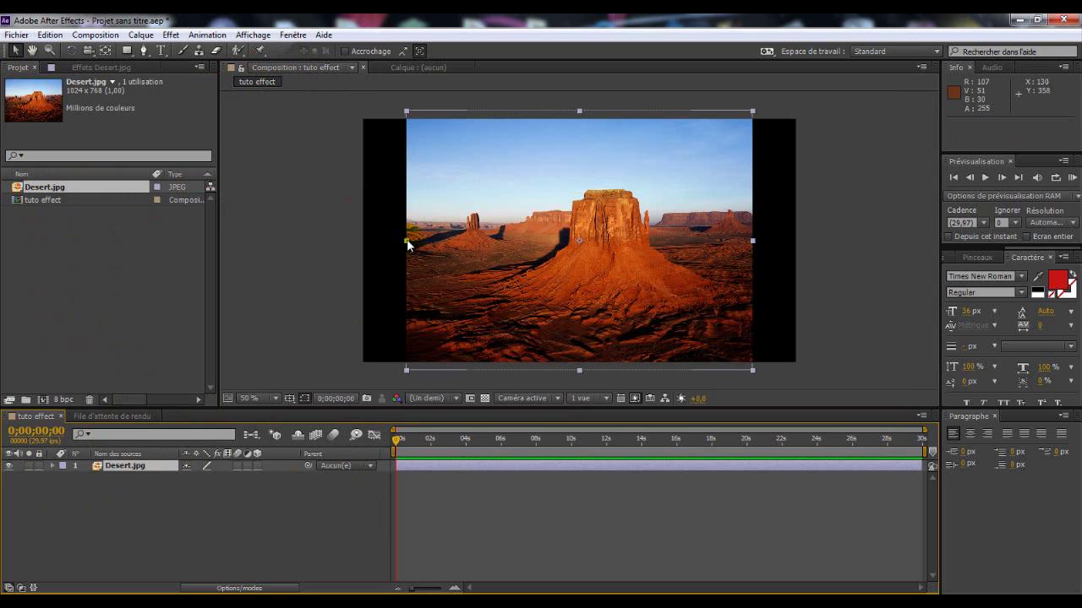
{"action": "left_click", "coordinate": [430, 229]}
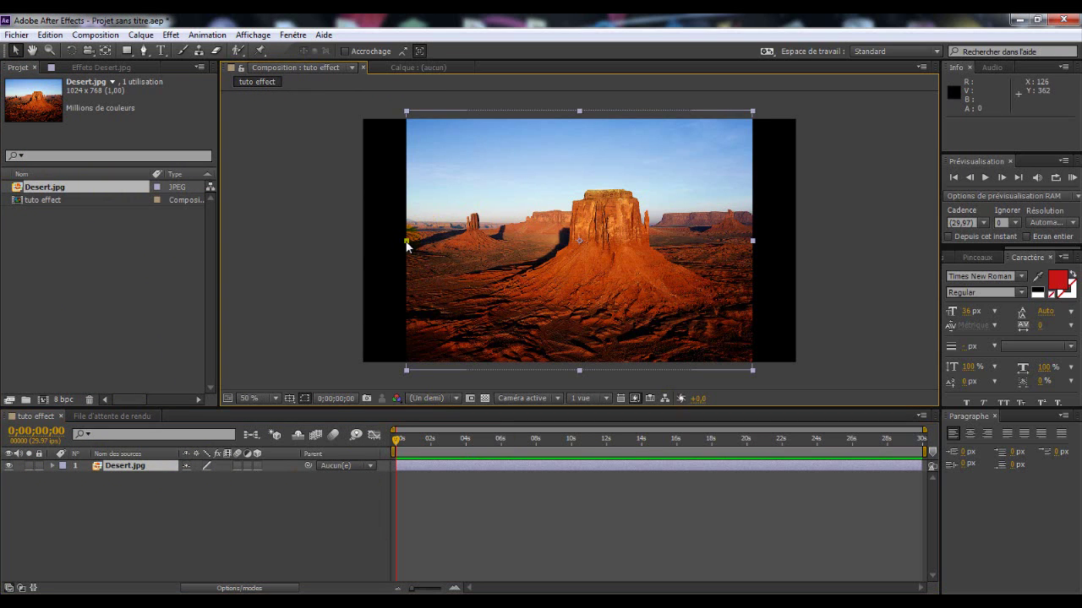
{"action": "left_click_drag", "start_coordinate": [405, 243], "coordinate": [351, 244]}
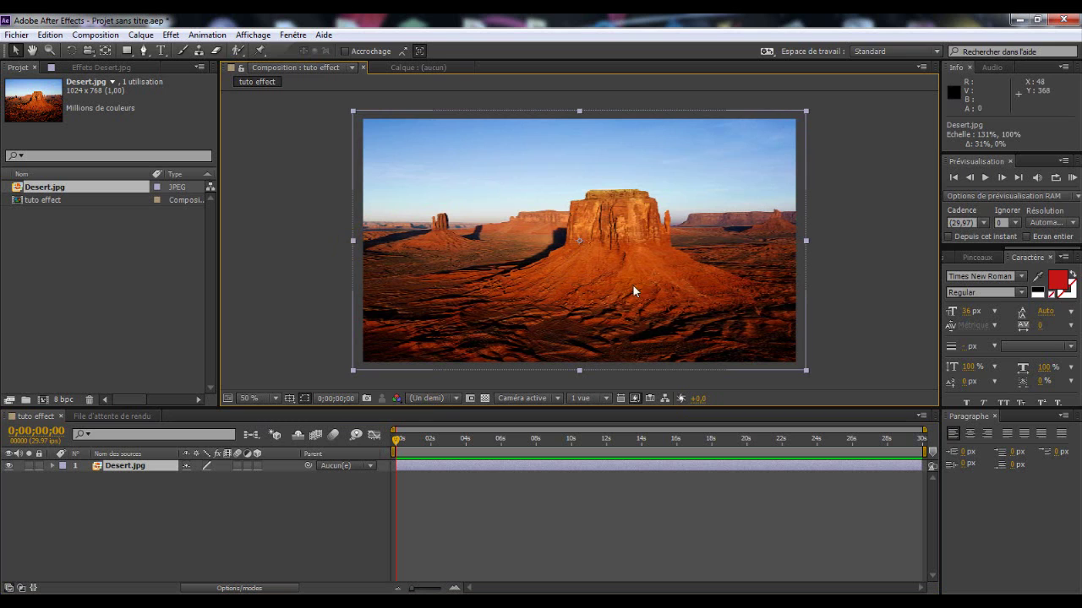
{"action": "left_click", "coordinate": [839, 245]}
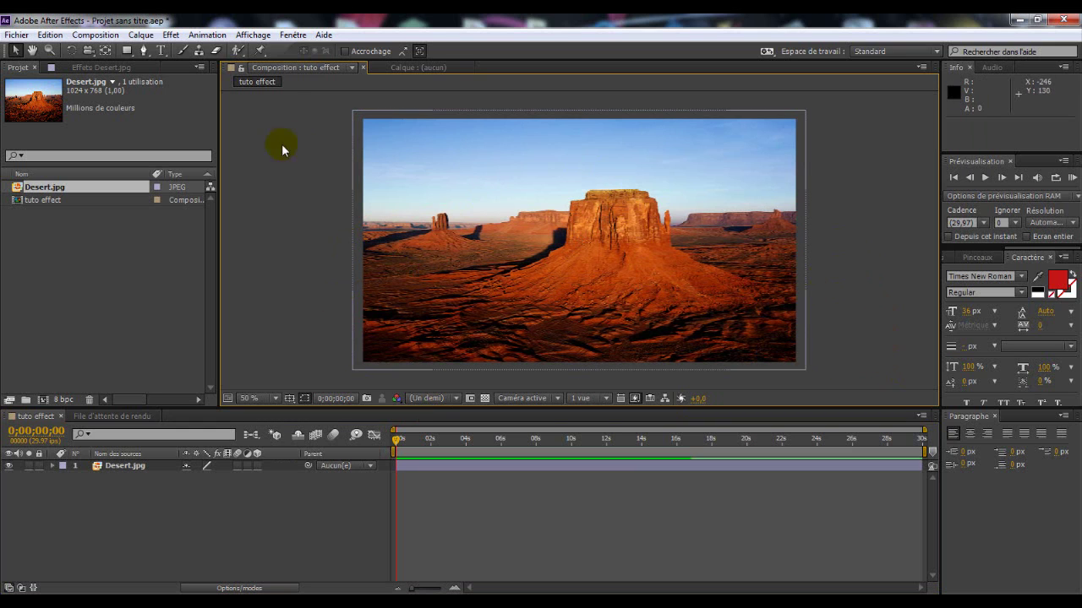
Try to scale the Desert.jpg layer from its corner to about 126% by 94%, and undo that scaling
{"action": "left_click", "coordinate": [471, 161]}
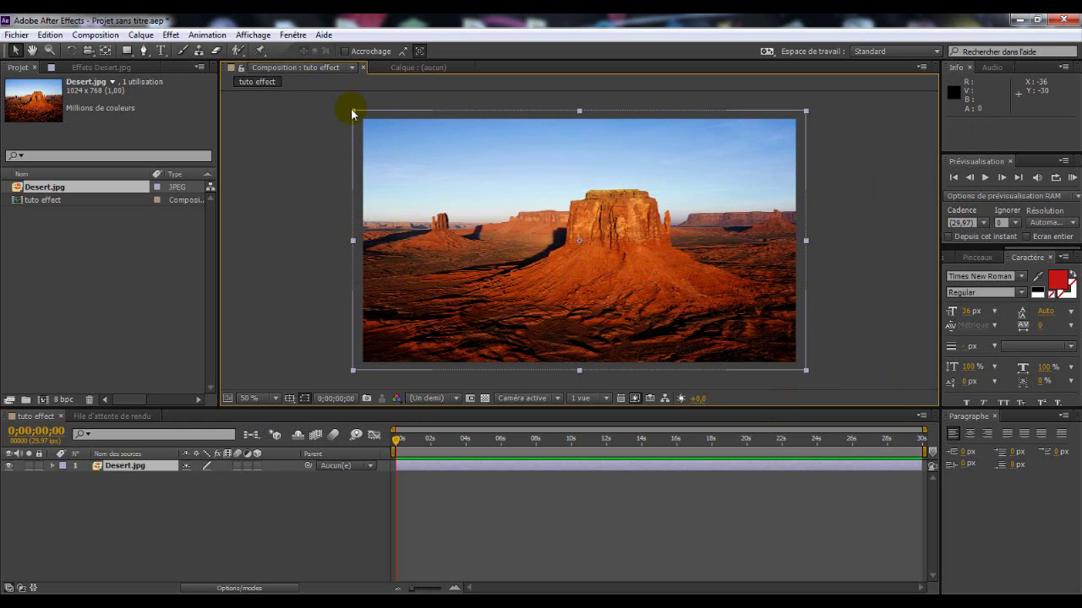
{"action": "mouse_move", "coordinate": [352, 109]}
{"action": "left_mouse_down"}
{"action": "mouse_move", "coordinate": [442, 177]}
{"action": "mouse_move", "coordinate": [349, 121]}
{"action": "mouse_move", "coordinate": [374, 109]}
{"action": "mouse_move", "coordinate": [370, 131]}
{"action": "mouse_move", "coordinate": [361, 119]}
{"action": "left_mouse_up"}
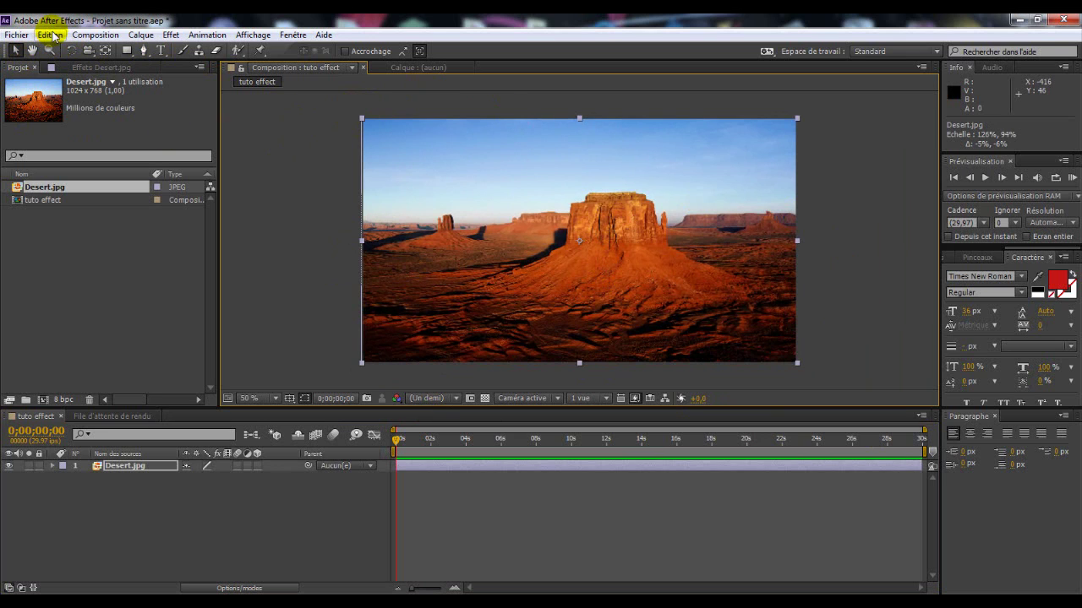
{"action": "left_click", "coordinate": [171, 34]}
{"action": "mouse_move", "coordinate": [49, 34]}
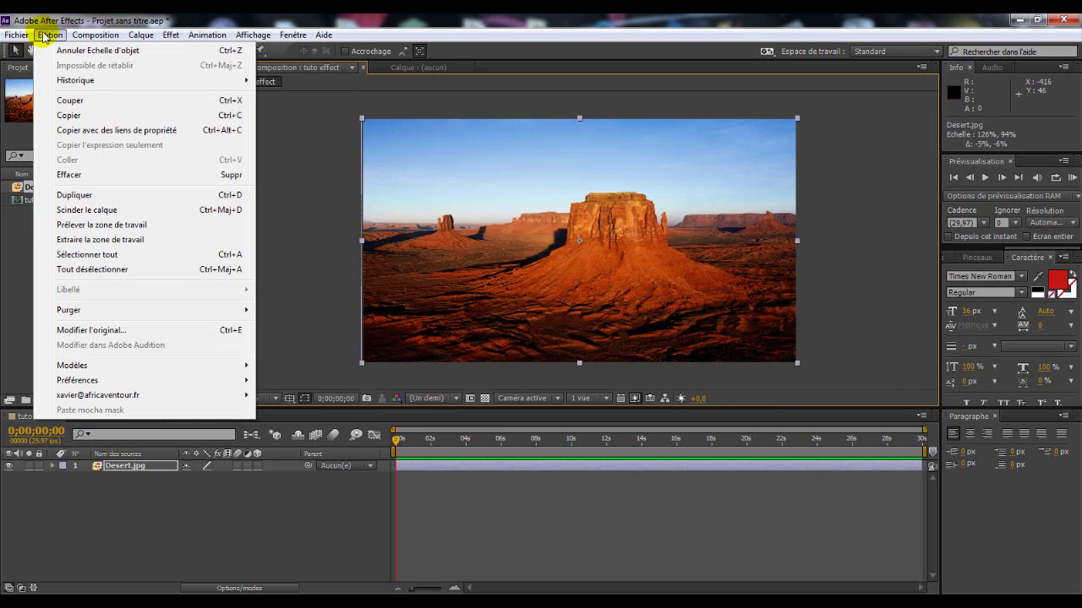
{"action": "left_click", "coordinate": [70, 51]}
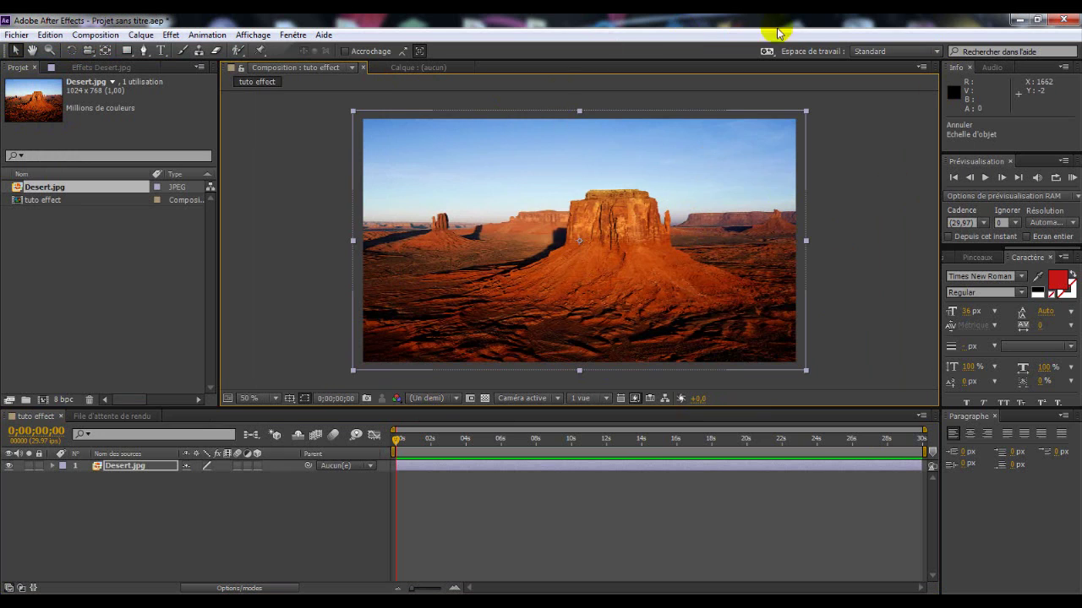
{"action": "left_click", "coordinate": [677, 488]}
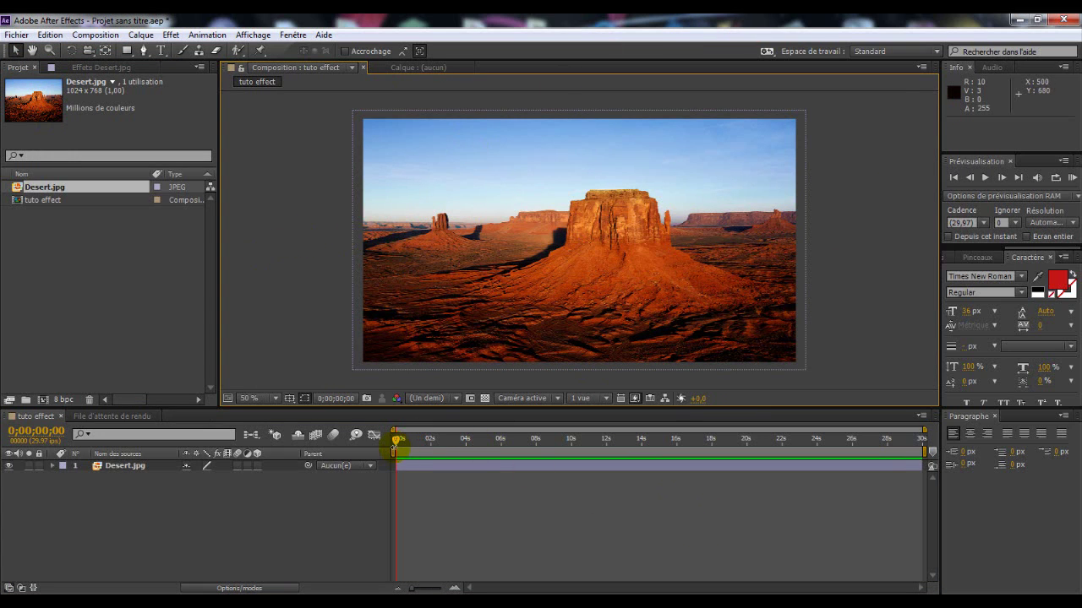
Scrub the current-time indicator along the timeline and return it to 0;00;00;00
{"action": "mouse_move", "coordinate": [395, 444]}
{"action": "left_mouse_down"}
{"action": "mouse_move", "coordinate": [406, 444]}
{"action": "mouse_move", "coordinate": [395, 445]}
{"action": "left_mouse_up"}
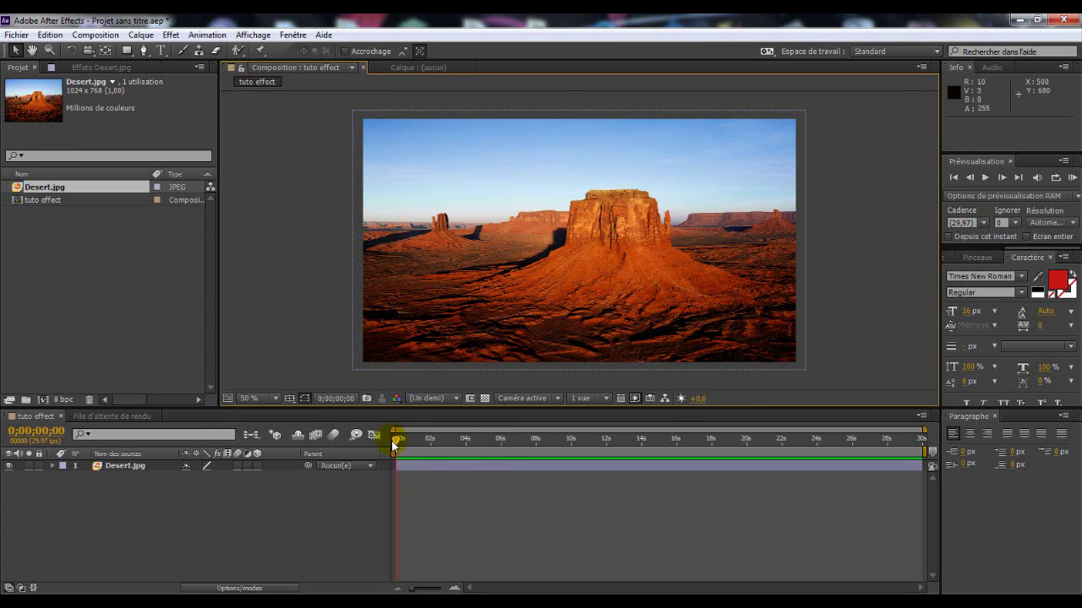
{"action": "left_click", "coordinate": [567, 441]}
{"action": "left_click_drag", "start_coordinate": [562, 439], "coordinate": [416, 443]}
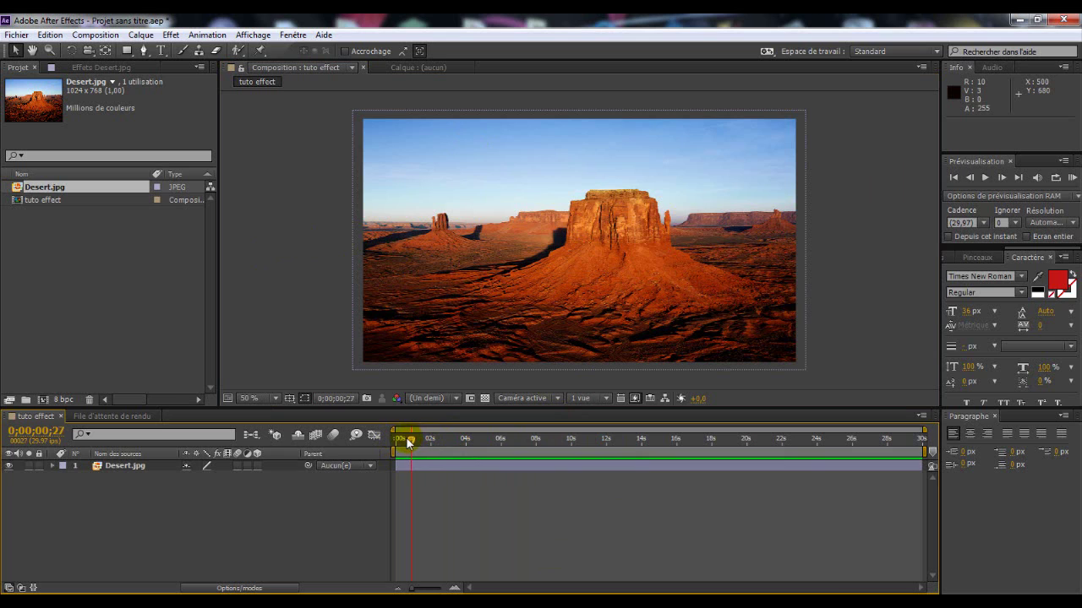
{"action": "mouse_move", "coordinate": [409, 442]}
{"action": "left_mouse_down"}
{"action": "mouse_move", "coordinate": [394, 441]}
{"action": "mouse_move", "coordinate": [434, 438]}
{"action": "mouse_move", "coordinate": [393, 443]}
{"action": "left_mouse_up"}
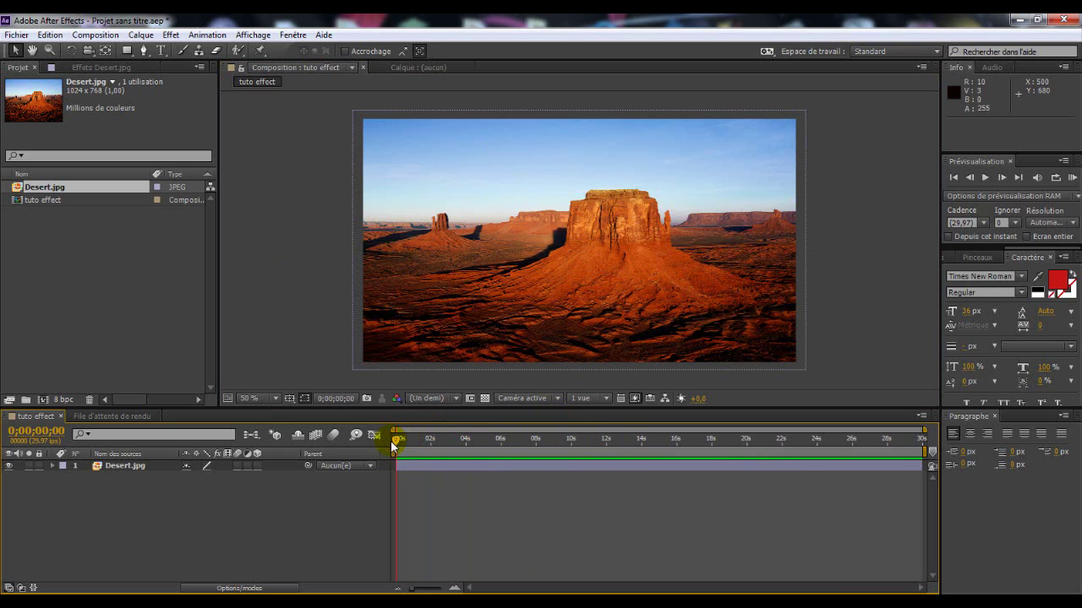
Run the RAM preview of the composition twice, stopping playback each time
{"action": "left_click", "coordinate": [965, 164]}
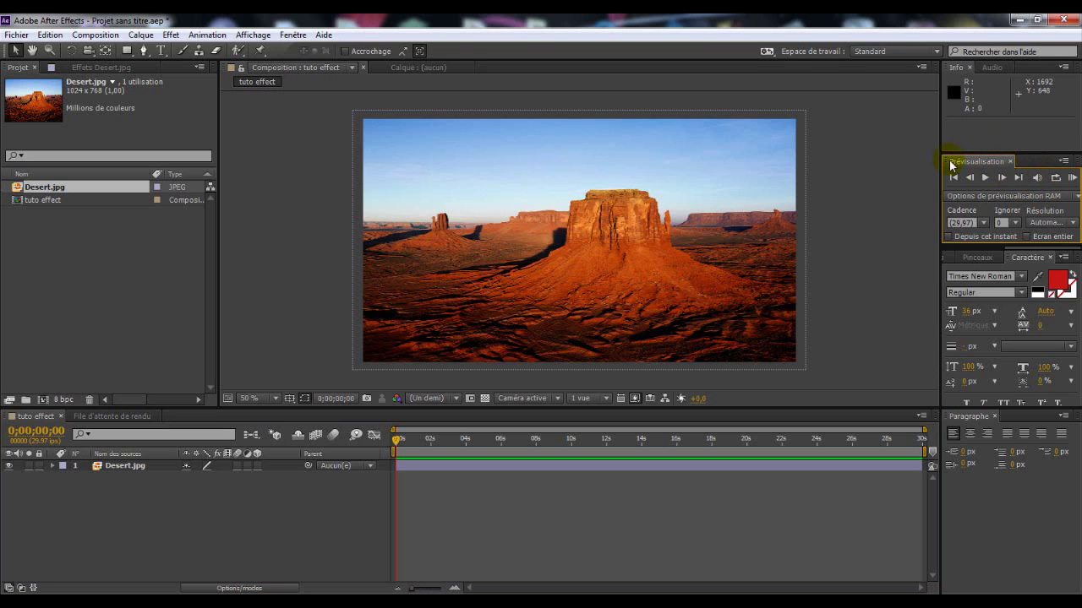
{"action": "left_click", "coordinate": [1071, 180]}
{"action": "left_click", "coordinate": [991, 347]}
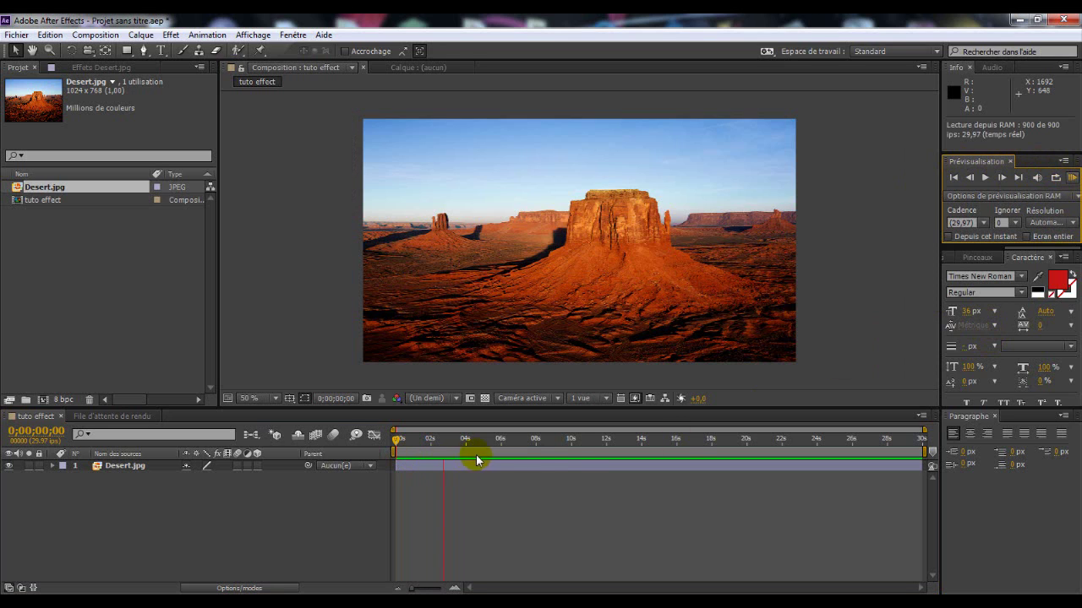
{"action": "left_click", "coordinate": [903, 457]}
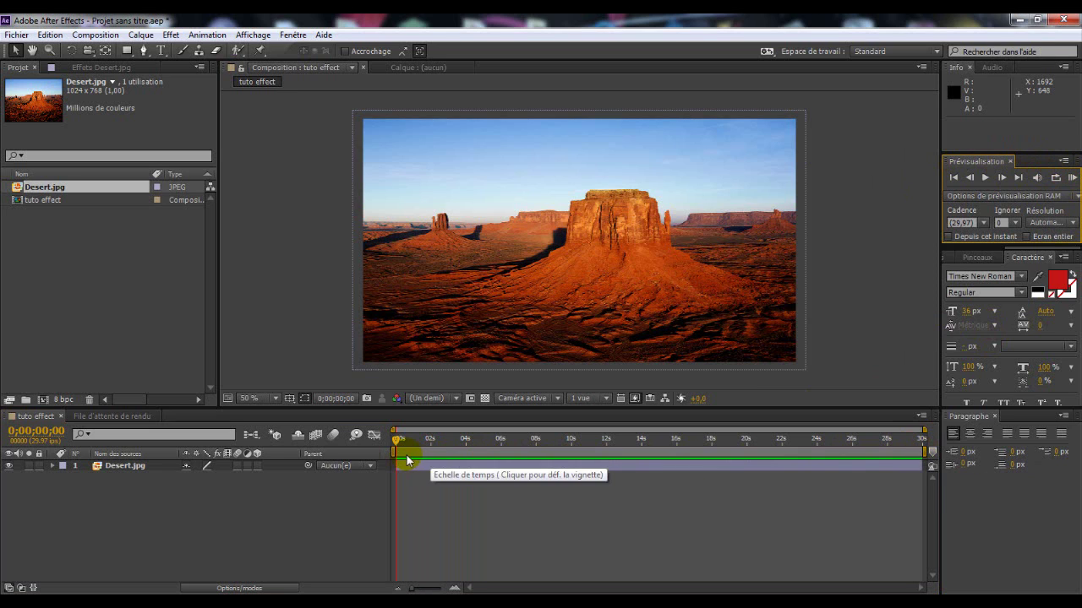
{"action": "left_click", "coordinate": [1071, 177]}
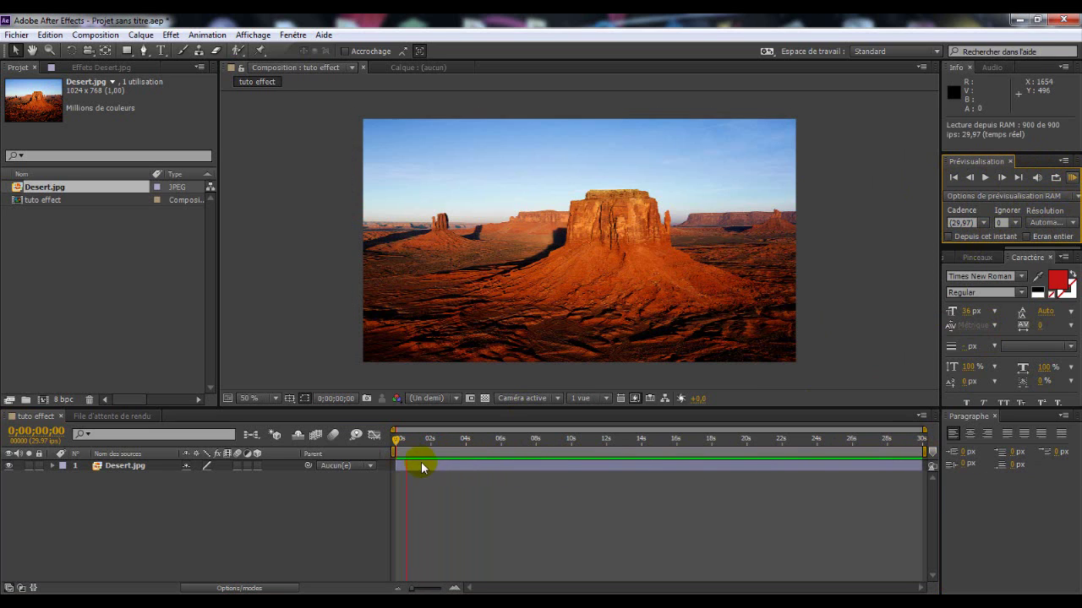
{"action": "left_click", "coordinate": [1075, 187]}
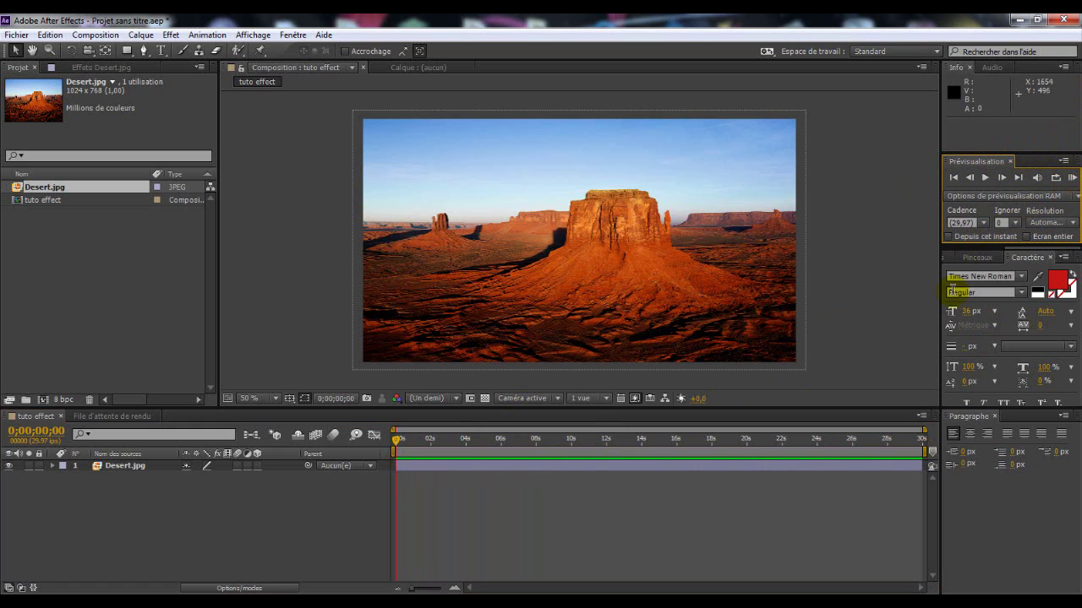
{"action": "left_click", "coordinate": [370, 441]}
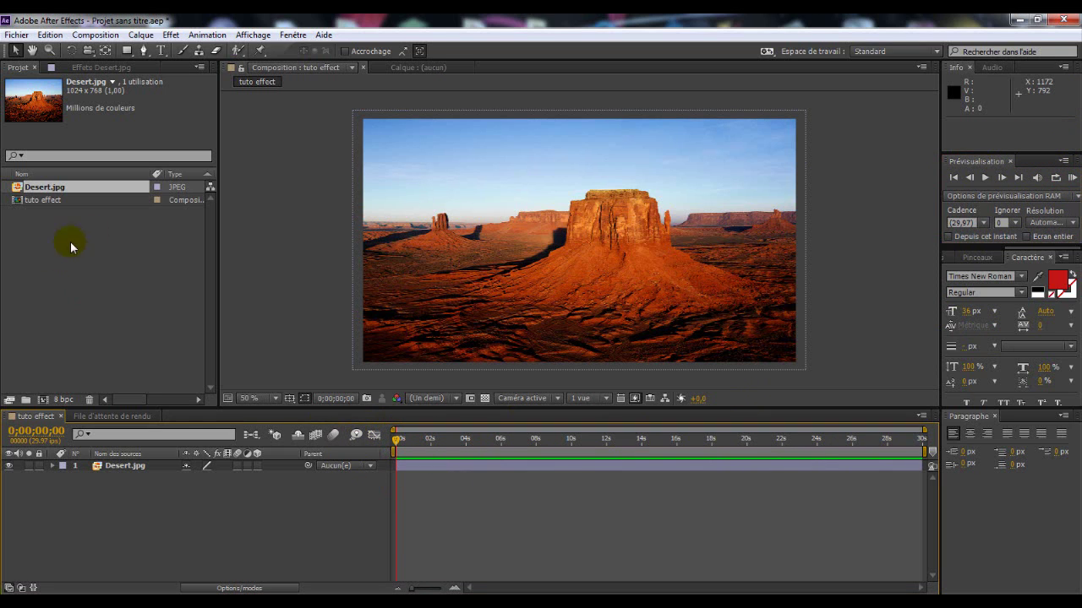
{"action": "left_click", "coordinate": [171, 36]}
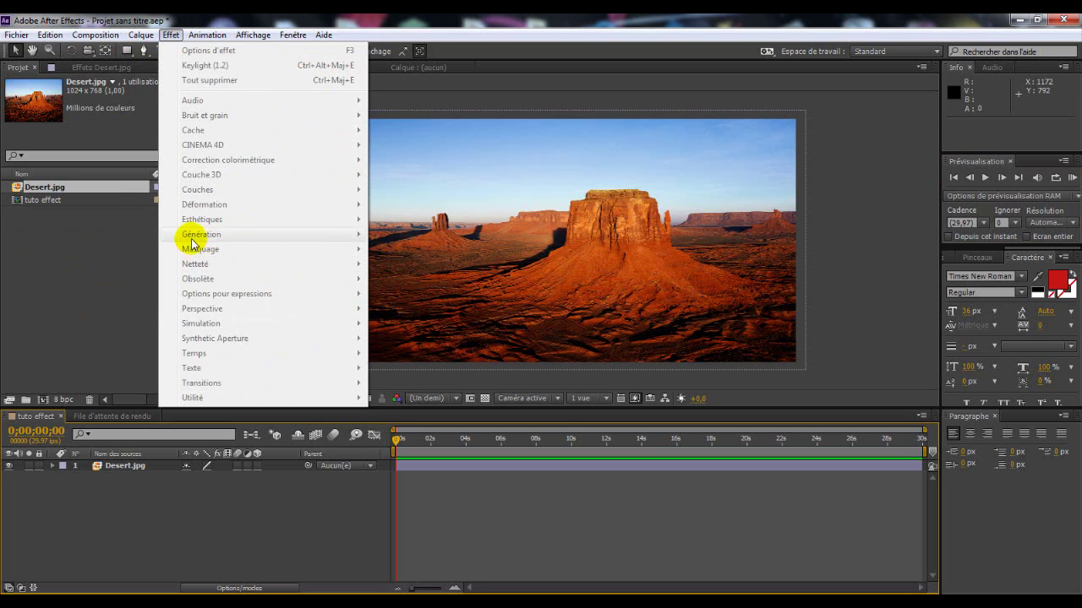
{"action": "left_click", "coordinate": [42, 284]}
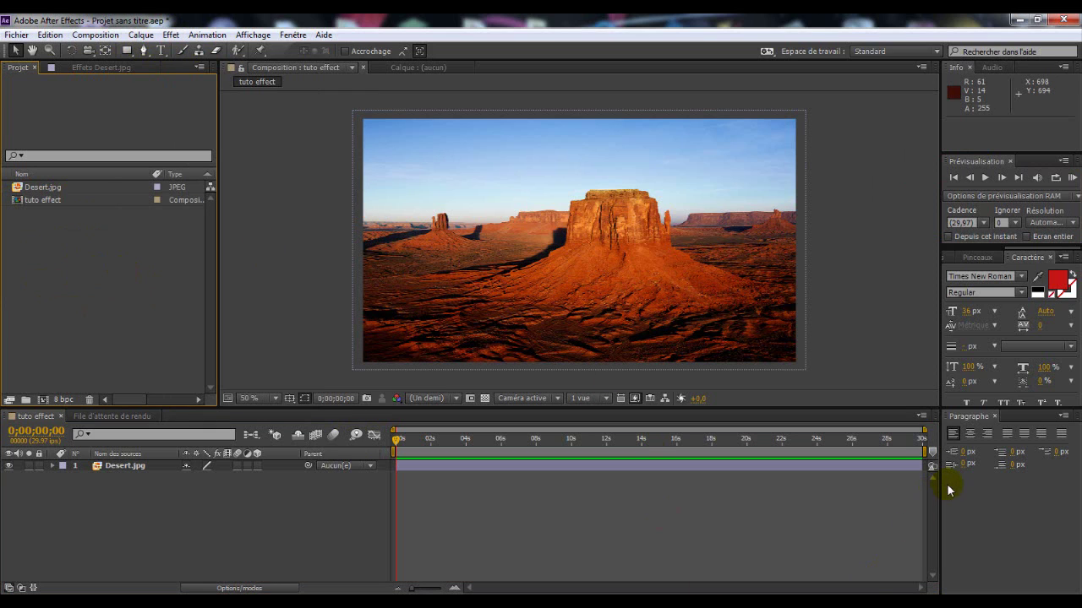
{"action": "left_click", "coordinate": [972, 423]}
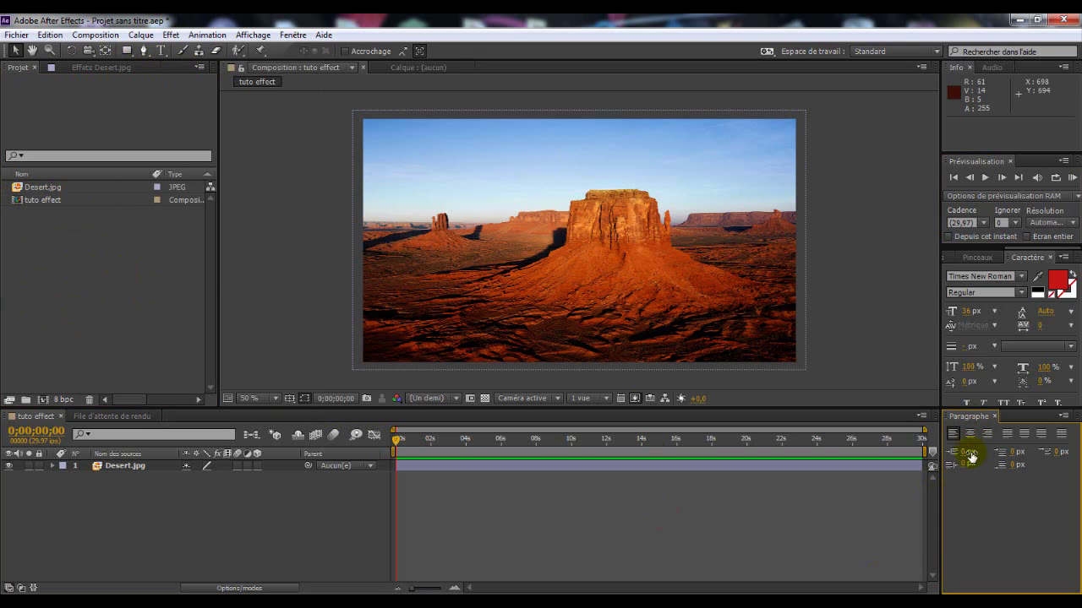
Outline the central butte with a closed Pen tool path, drawn as a red-filled shape with no layer selected
{"action": "left_click", "coordinate": [145, 53]}
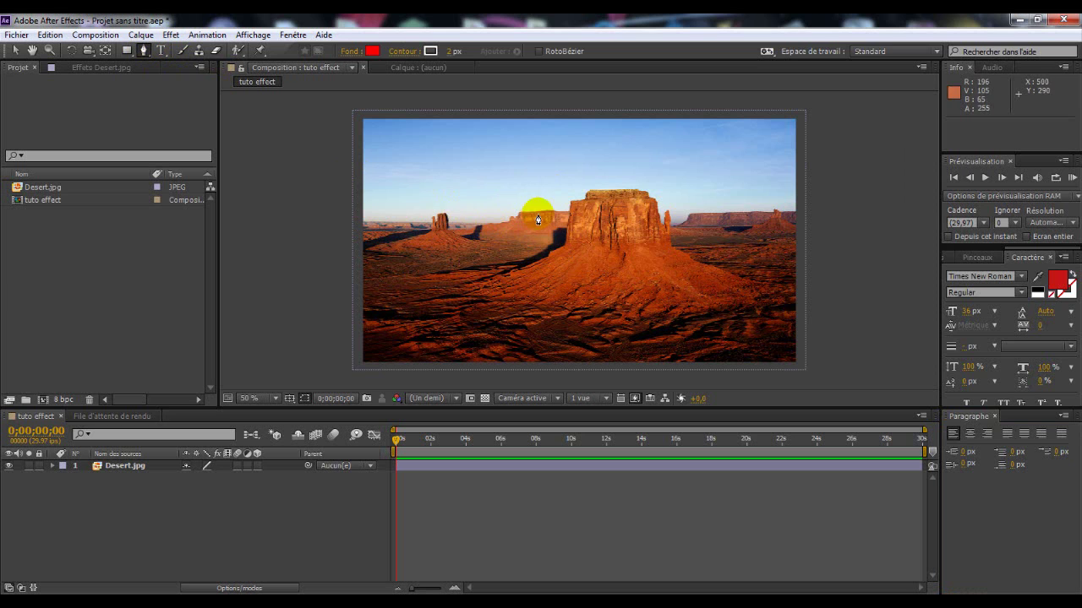
{"action": "scroll", "coordinate": [492, 286], "scroll_direction": "up", "scroll_amount": 1}
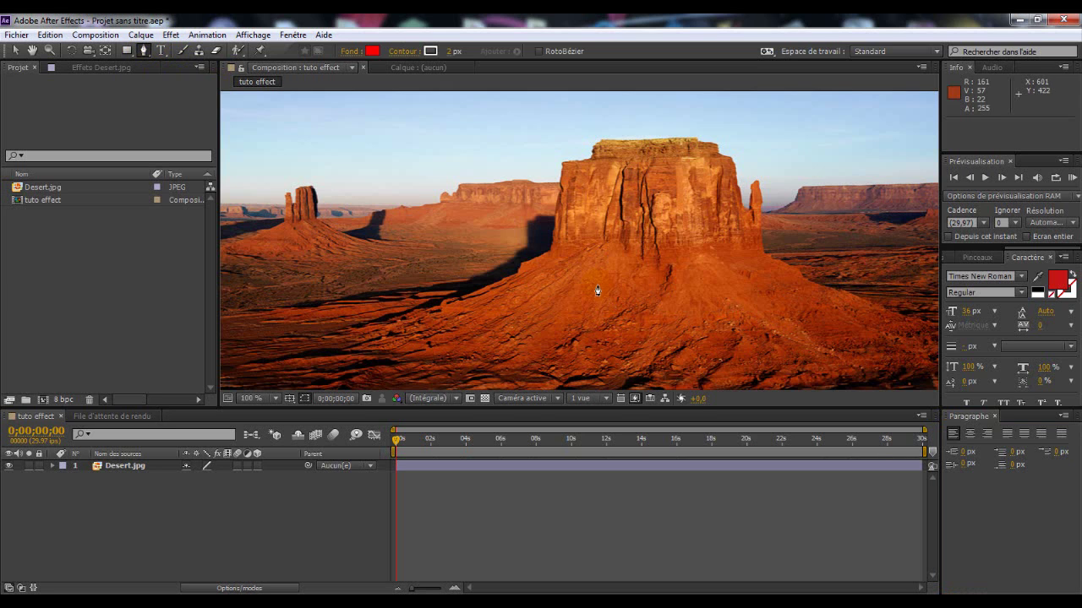
{"action": "left_click", "coordinate": [549, 251]}
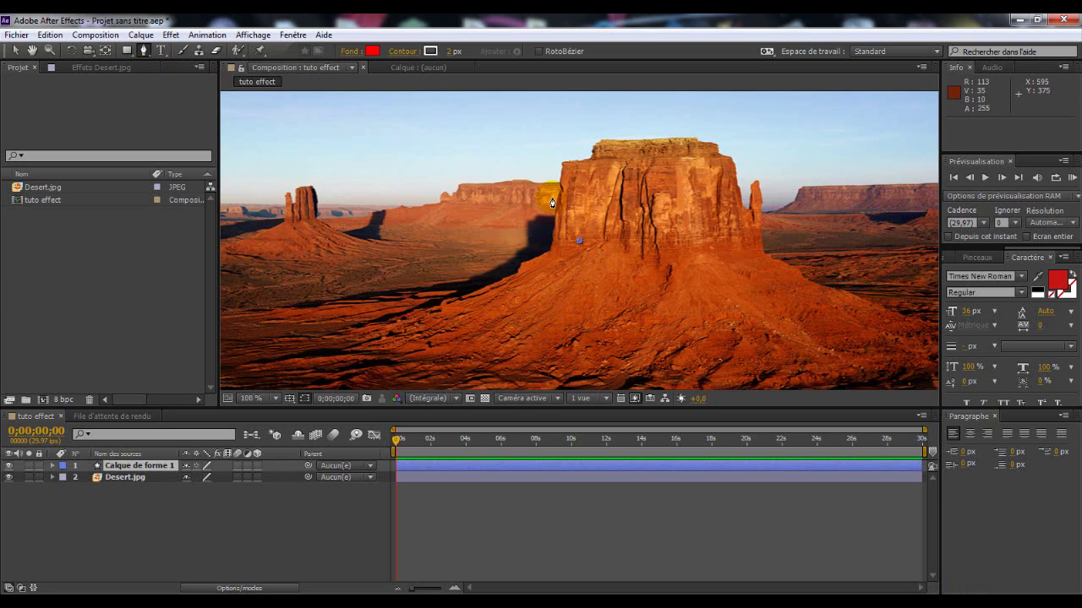
{"action": "left_click", "coordinate": [561, 163]}
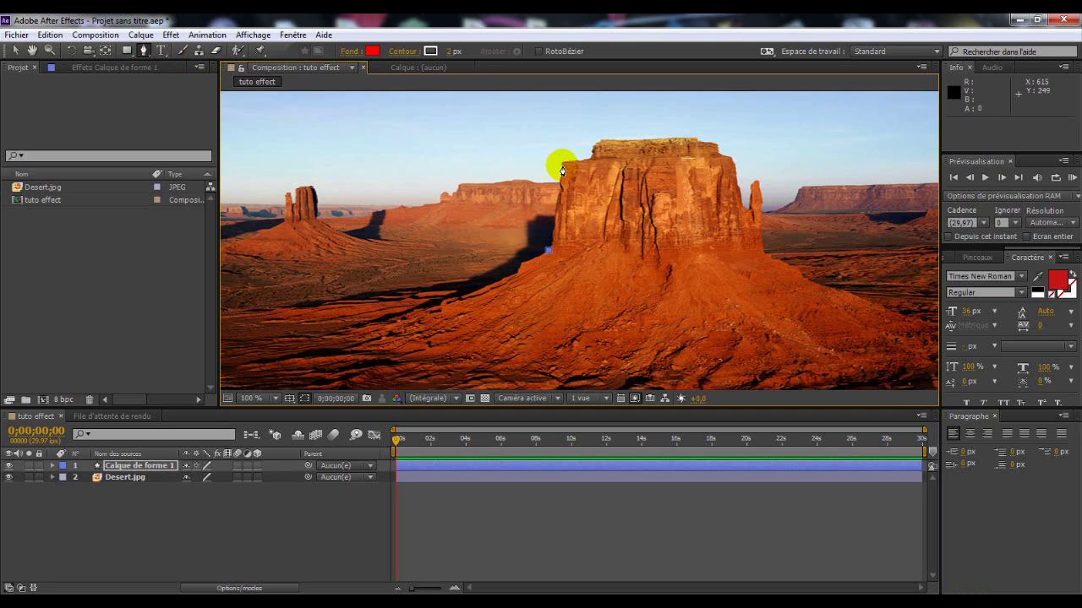
{"action": "left_click", "coordinate": [597, 142]}
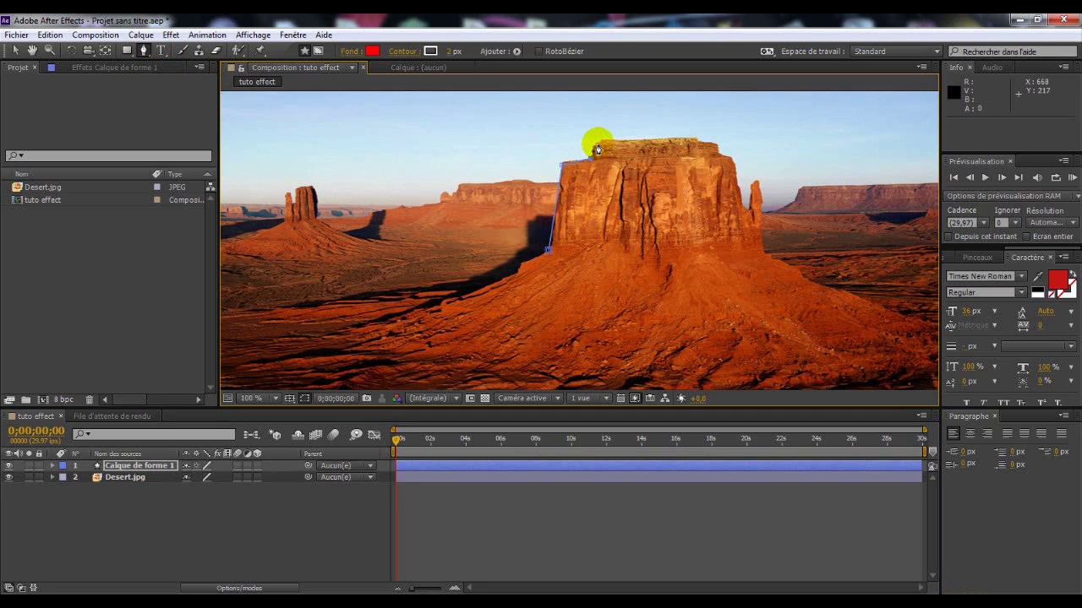
{"action": "left_click", "coordinate": [693, 137]}
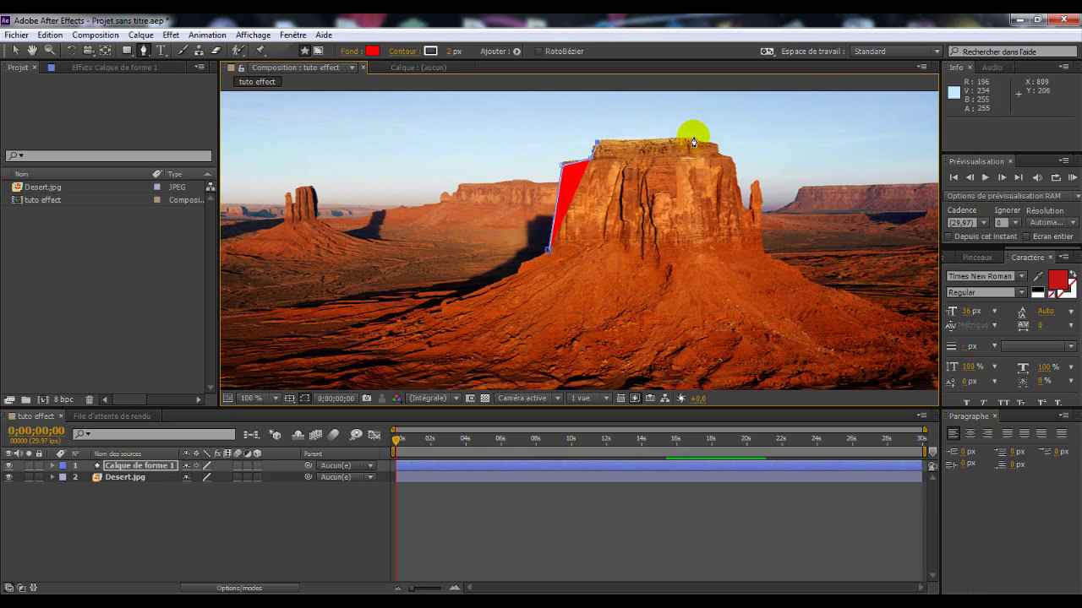
{"action": "left_click", "coordinate": [737, 181]}
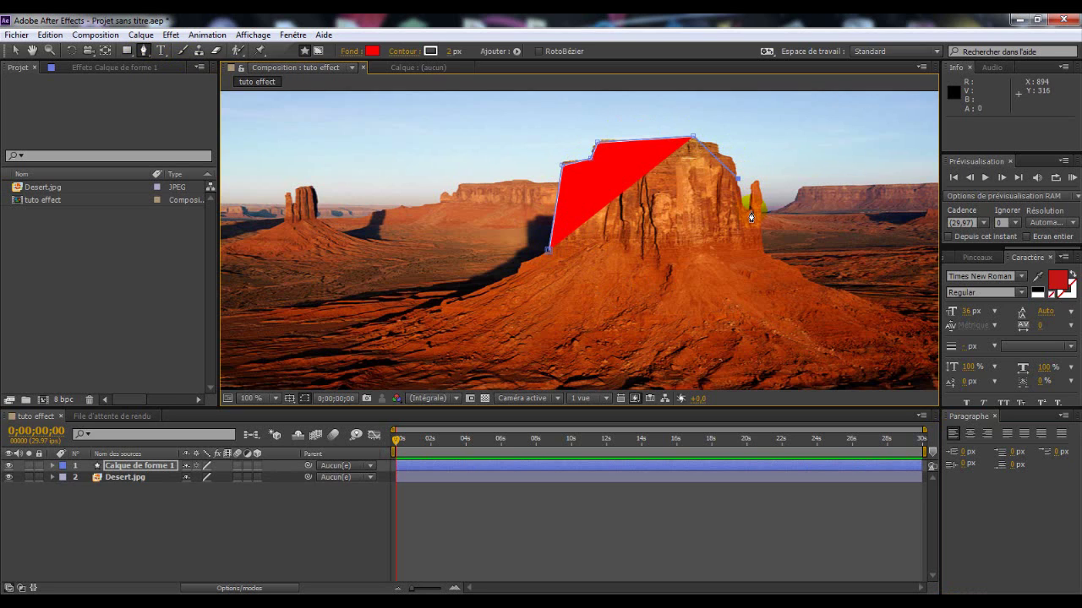
{"action": "left_click", "coordinate": [760, 244]}
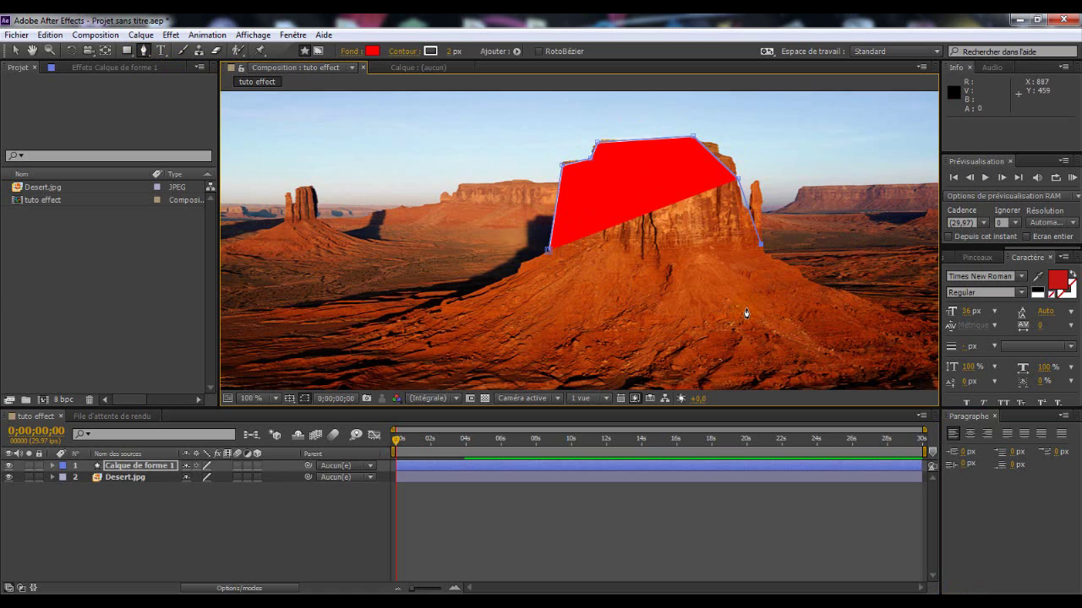
{"action": "left_click", "coordinate": [549, 251]}
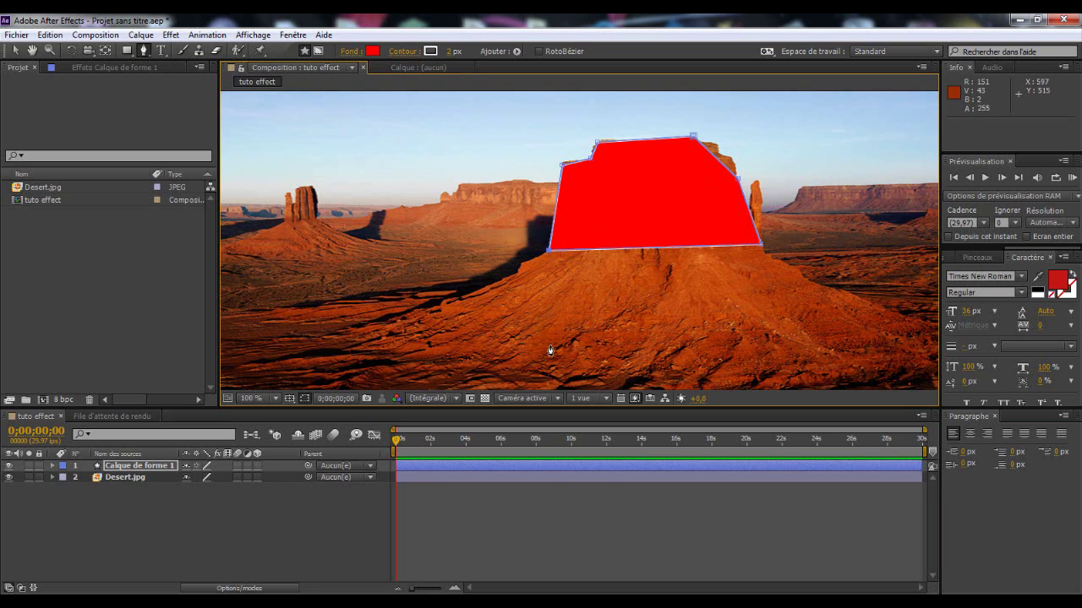
{"action": "left_click", "coordinate": [65, 327]}
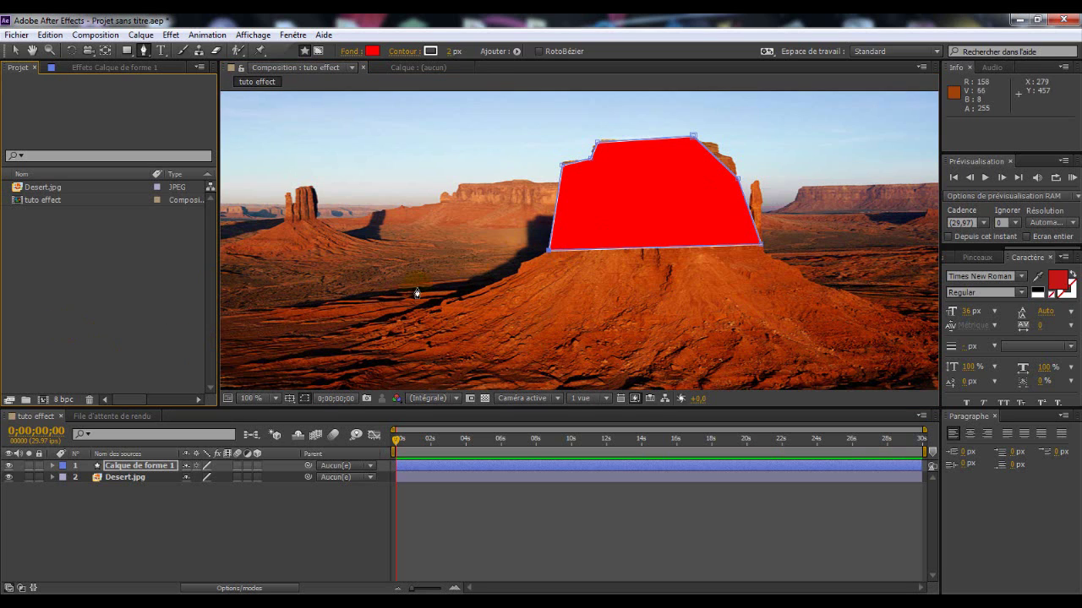
Try to add a curved Pen point inside the red shape on the Calque de forme 1 layer, and undo that new path
{"action": "left_click", "coordinate": [142, 466]}
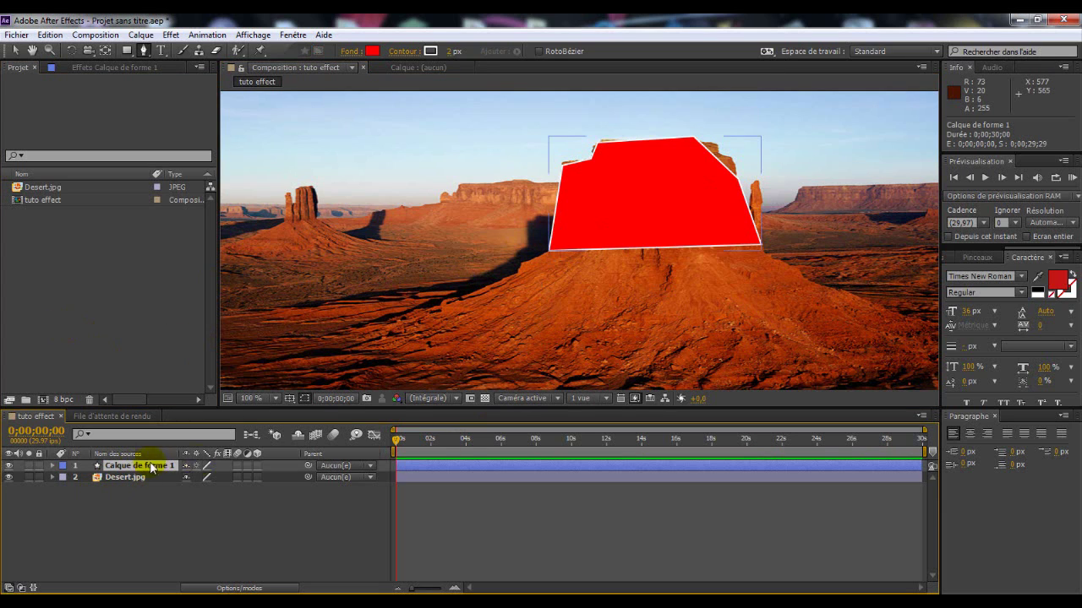
{"action": "left_click_drag", "start_coordinate": [601, 209], "coordinate": [550, 281]}
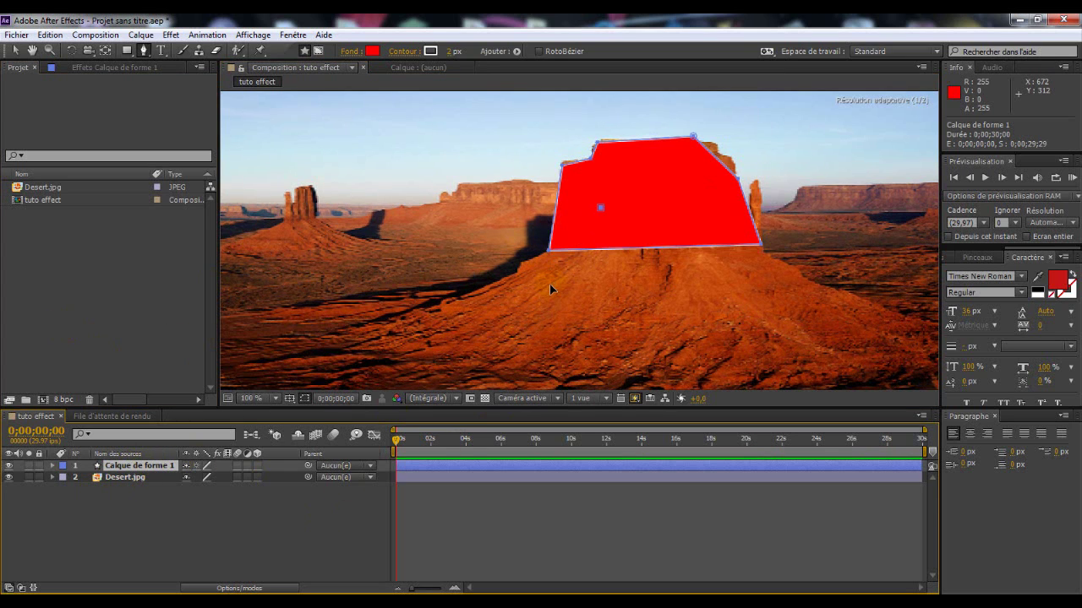
{"action": "left_click", "coordinate": [42, 37]}
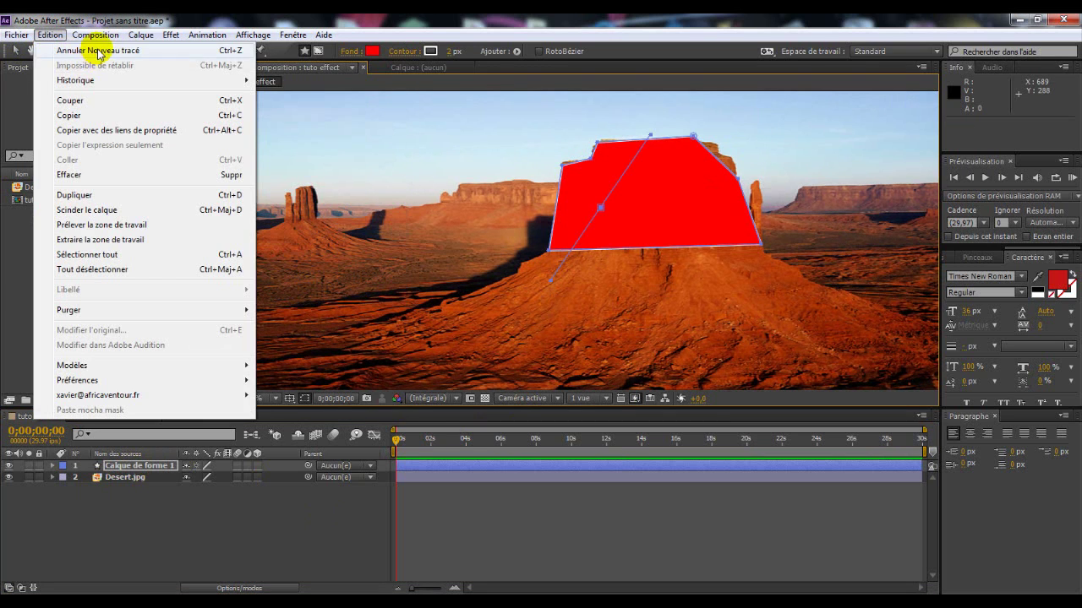
{"action": "left_click", "coordinate": [98, 52]}
Undo the whole red butte outline point by point, including the creation of its shape layer
{"action": "left_click", "coordinate": [49, 34]}
{"action": "left_click", "coordinate": [50, 36]}
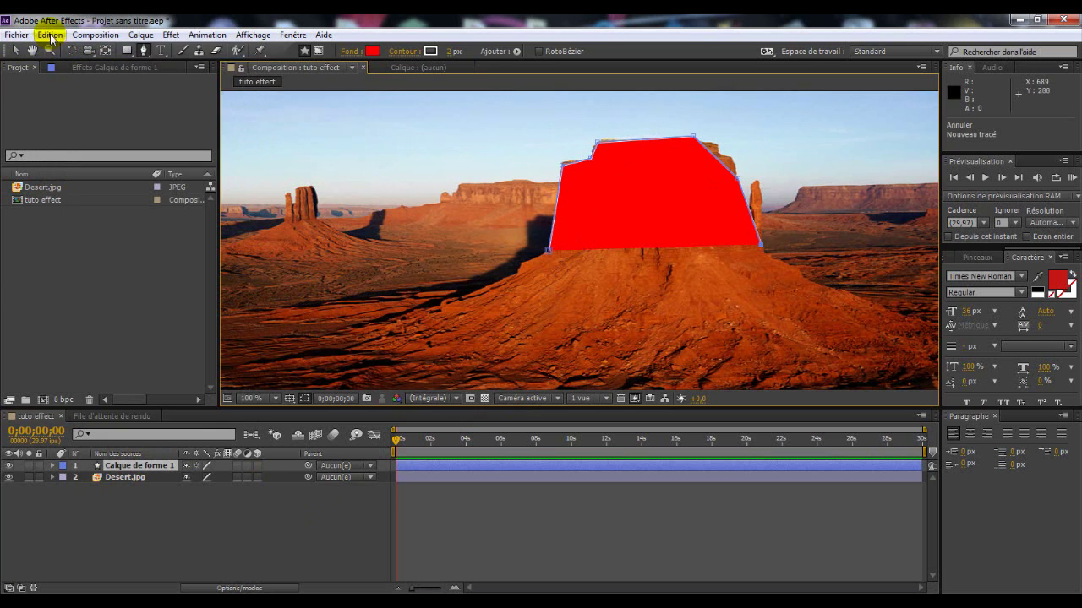
{"action": "left_click", "coordinate": [49, 34]}
{"action": "left_click", "coordinate": [59, 51]}
{"action": "left_click", "coordinate": [49, 34]}
{"action": "left_click", "coordinate": [57, 51]}
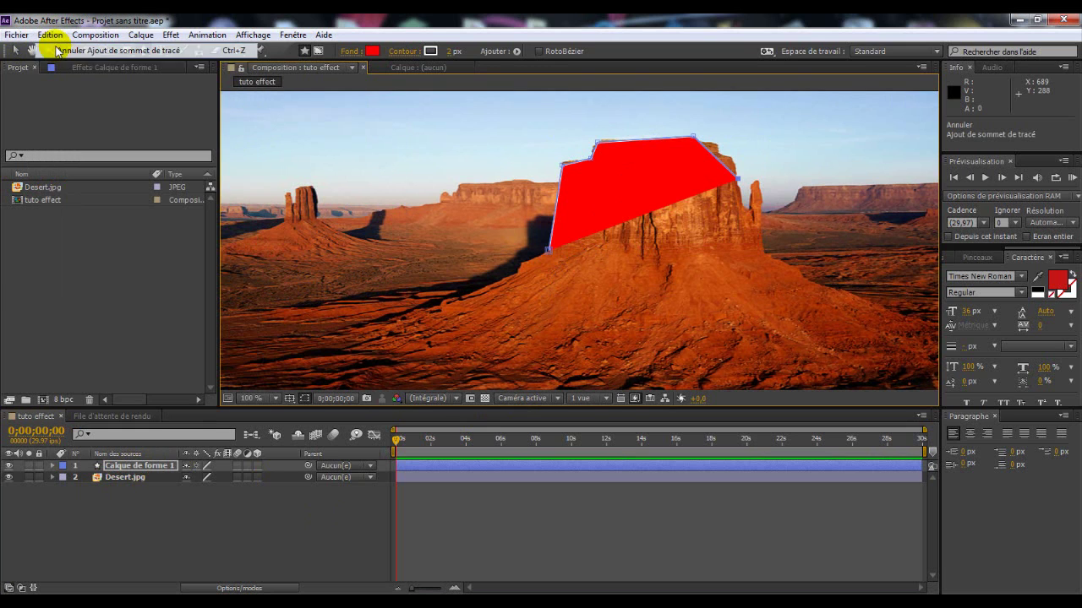
{"action": "left_click", "coordinate": [49, 35]}
{"action": "left_click", "coordinate": [58, 50]}
{"action": "left_click", "coordinate": [49, 34]}
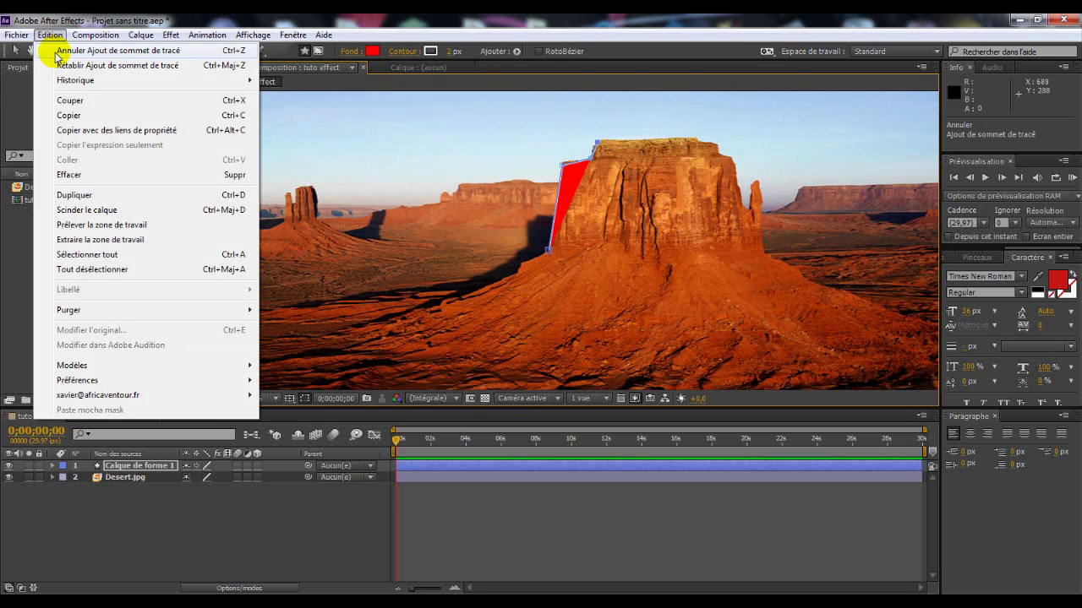
{"action": "left_click", "coordinate": [58, 50]}
{"action": "left_click", "coordinate": [49, 35]}
{"action": "left_click", "coordinate": [50, 35]}
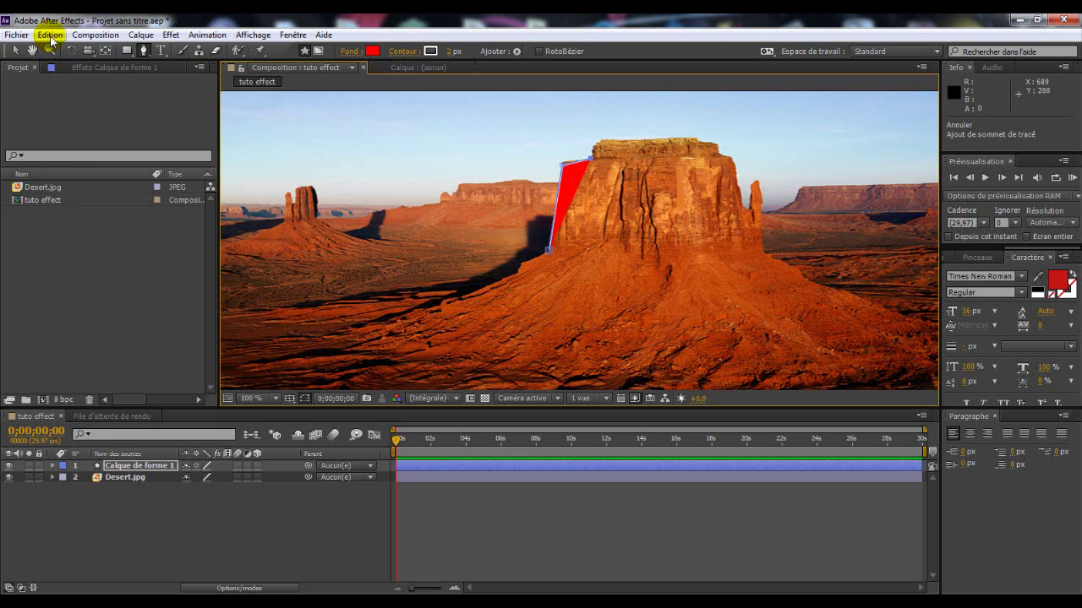
{"action": "left_click", "coordinate": [49, 35]}
{"action": "left_click", "coordinate": [57, 50]}
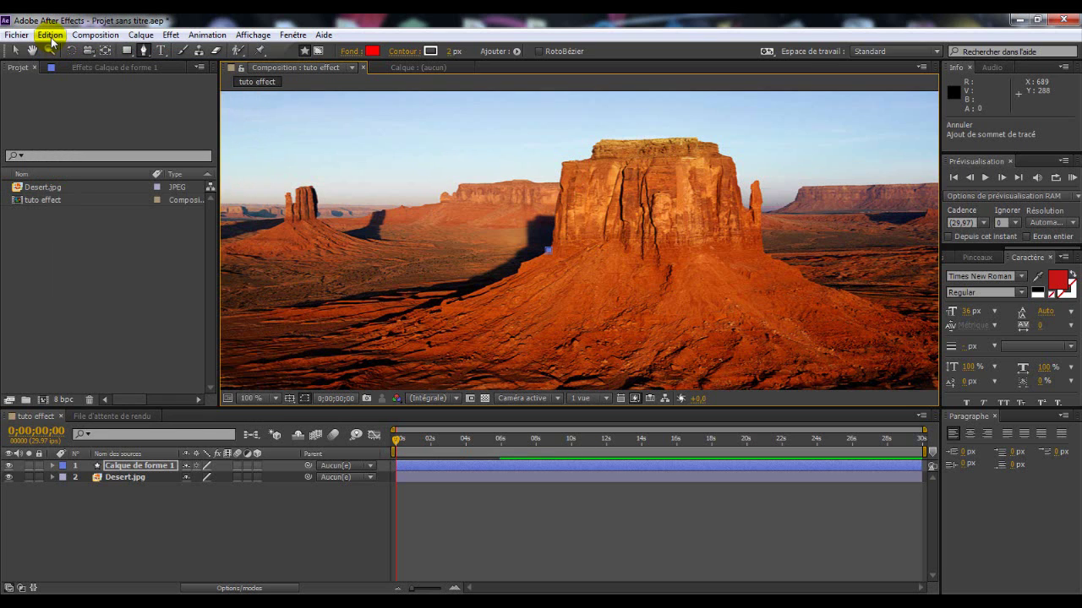
{"action": "left_click", "coordinate": [50, 35]}
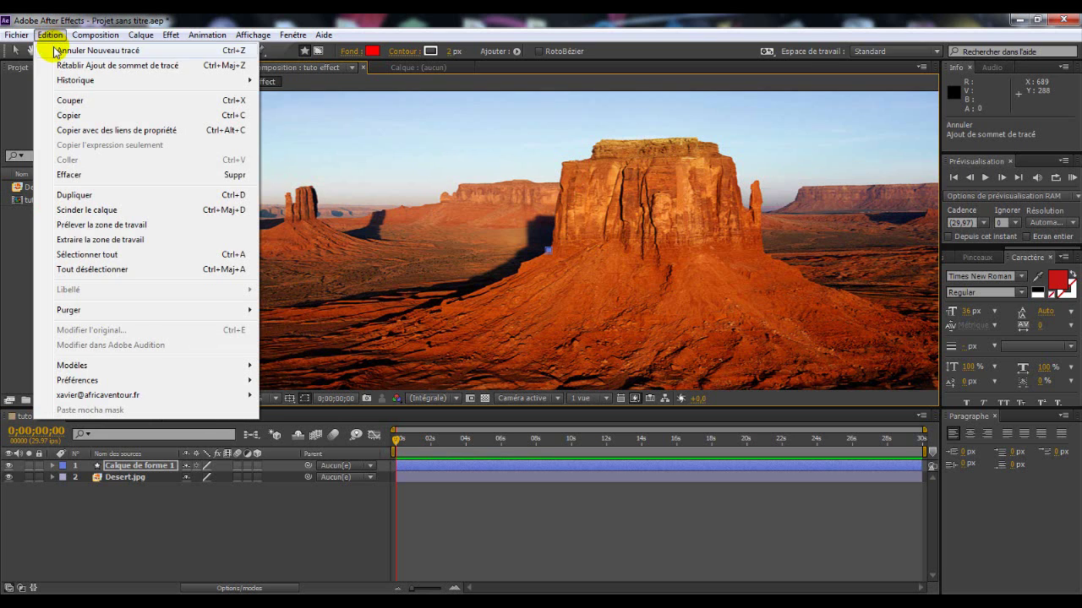
{"action": "left_click", "coordinate": [55, 51]}
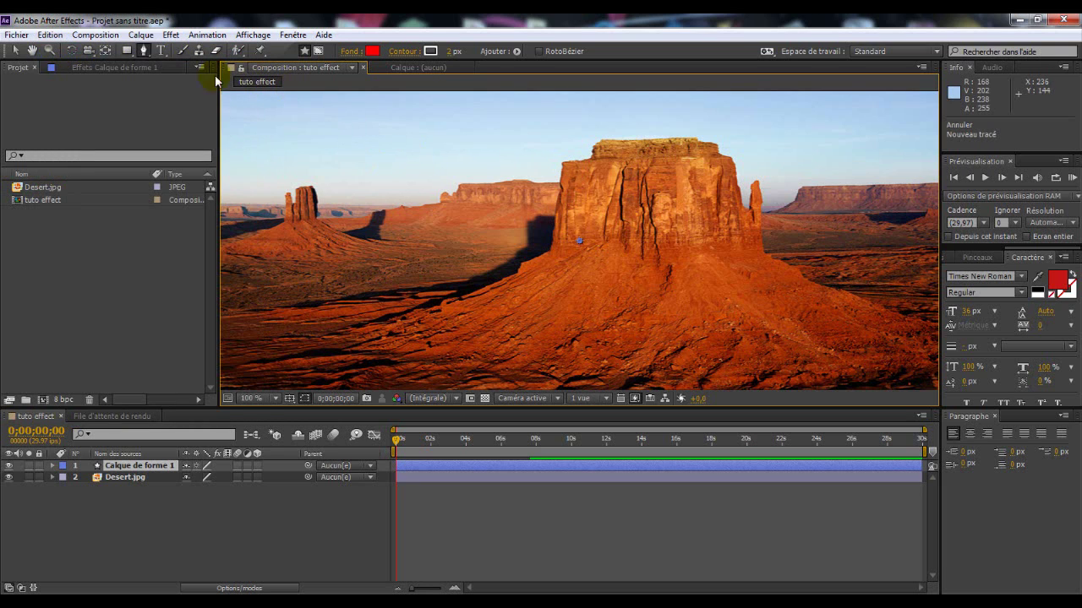
{"action": "left_click", "coordinate": [48, 37]}
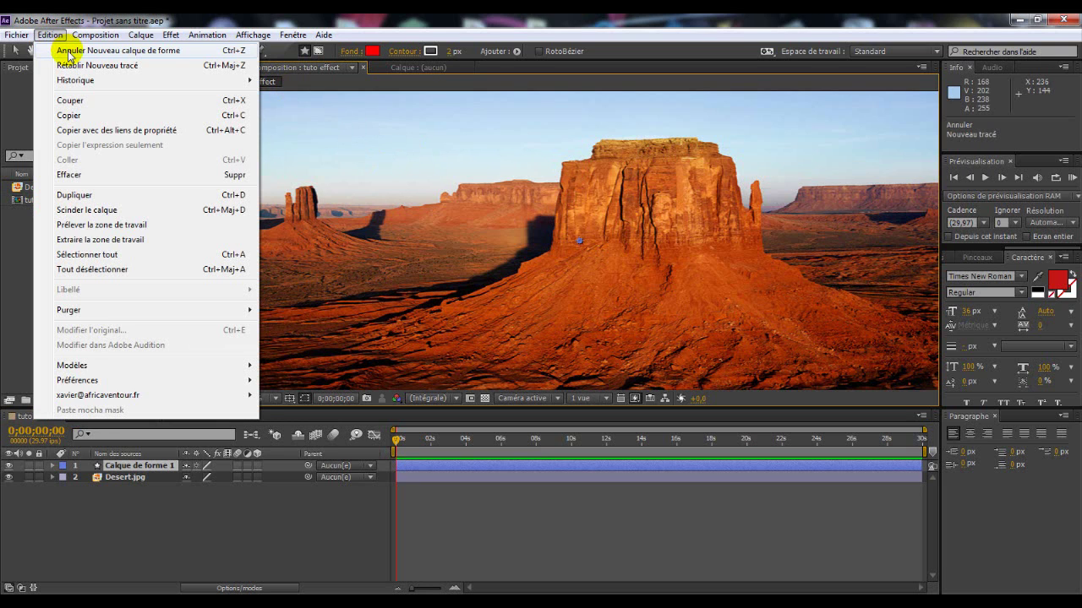
{"action": "left_click", "coordinate": [68, 52]}
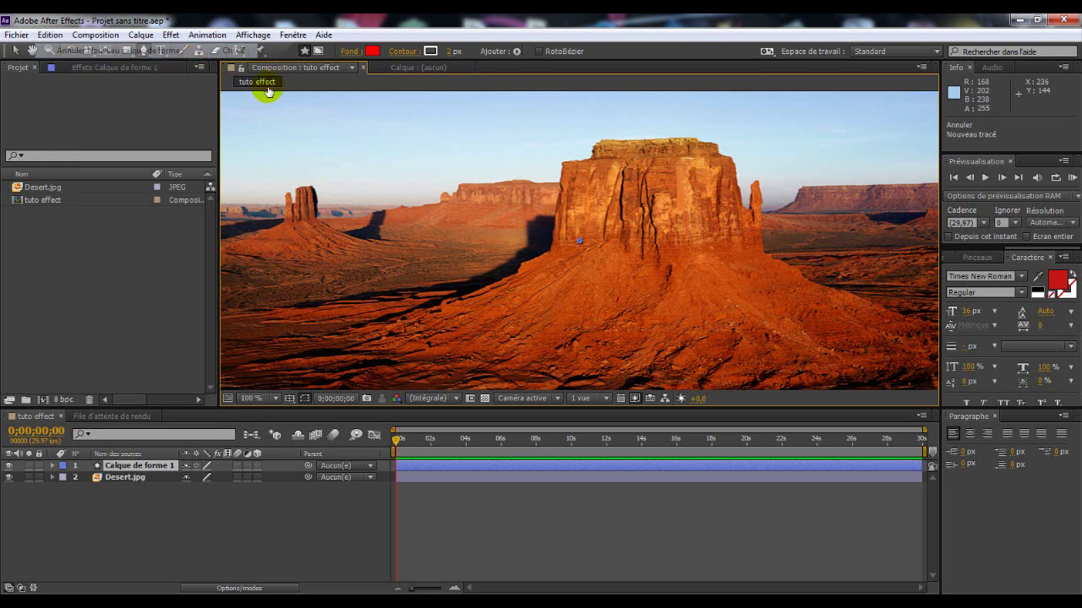
Mask the Desert.jpg layer with a closed Pen path around the upper part of the central butte, and deselect the layer
{"action": "left_click", "coordinate": [131, 494]}
{"action": "left_click", "coordinate": [116, 469]}
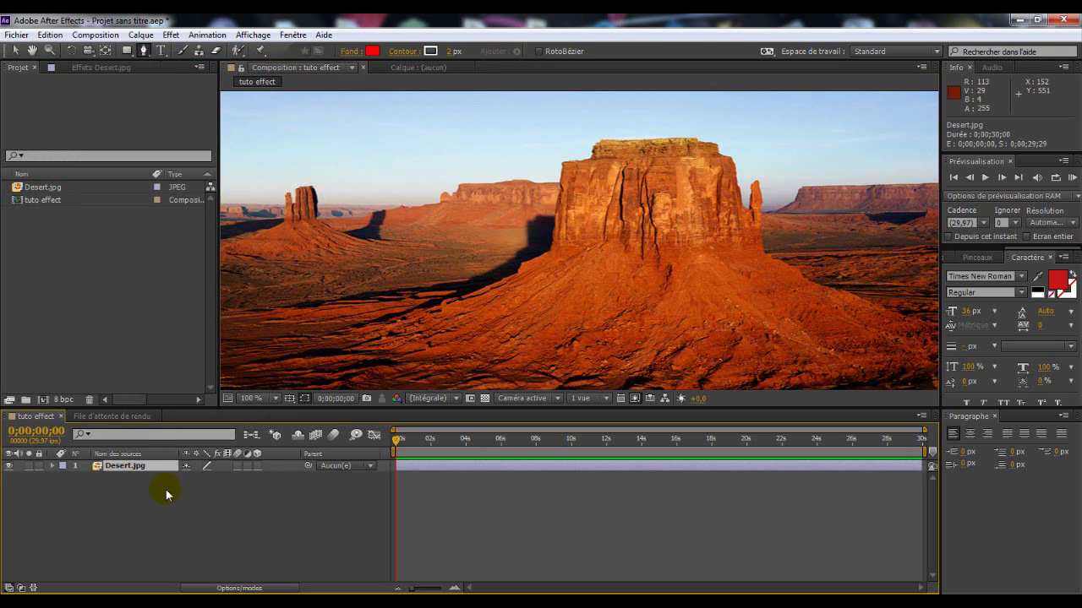
{"action": "left_click", "coordinate": [145, 50]}
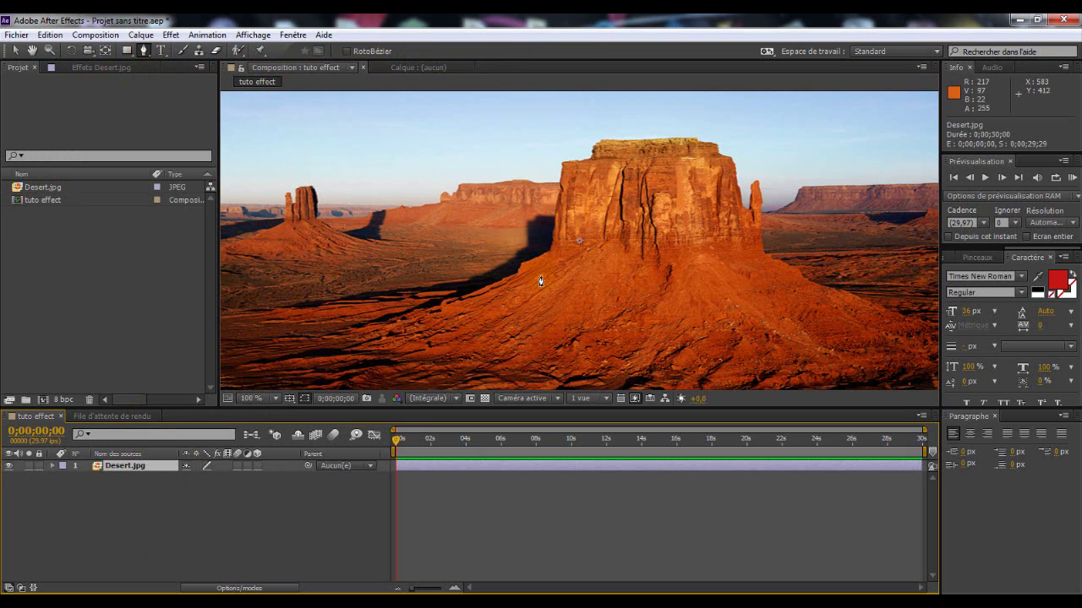
{"action": "left_click", "coordinate": [550, 248]}
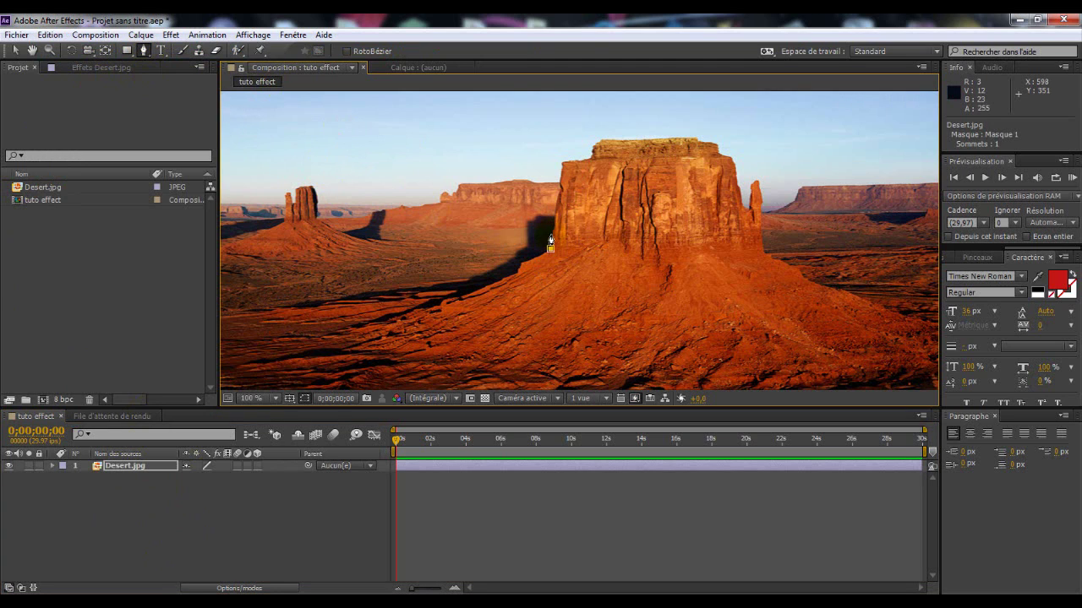
{"action": "left_click", "coordinate": [561, 165]}
{"action": "left_click", "coordinate": [594, 154]}
{"action": "left_click", "coordinate": [697, 147]}
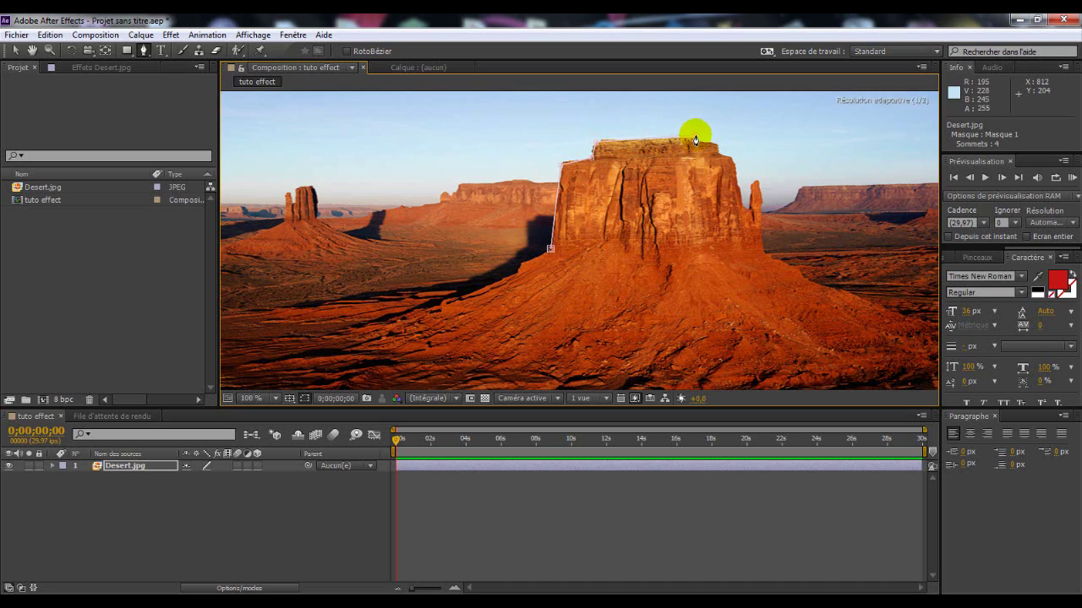
{"action": "left_click", "coordinate": [718, 141]}
{"action": "left_click", "coordinate": [737, 170]}
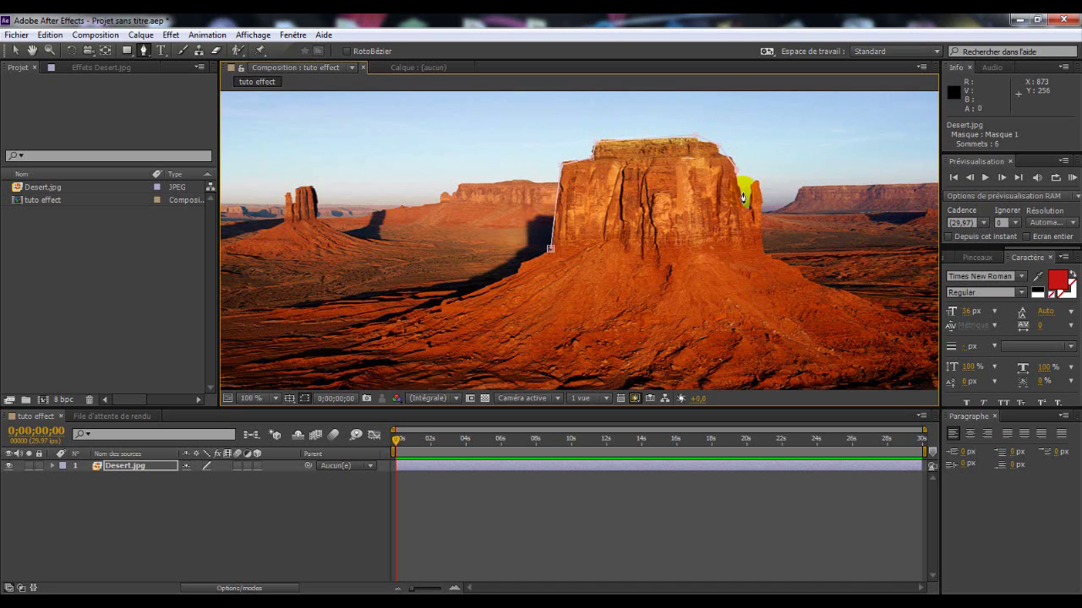
{"action": "left_click", "coordinate": [763, 253]}
{"action": "left_click", "coordinate": [550, 249]}
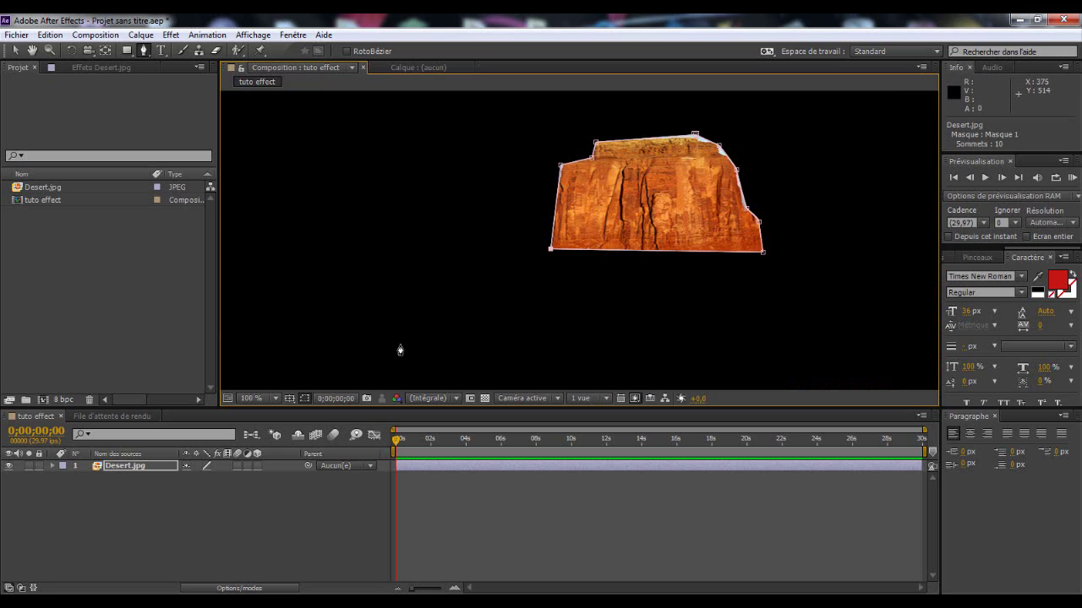
{"action": "left_click", "coordinate": [194, 507]}
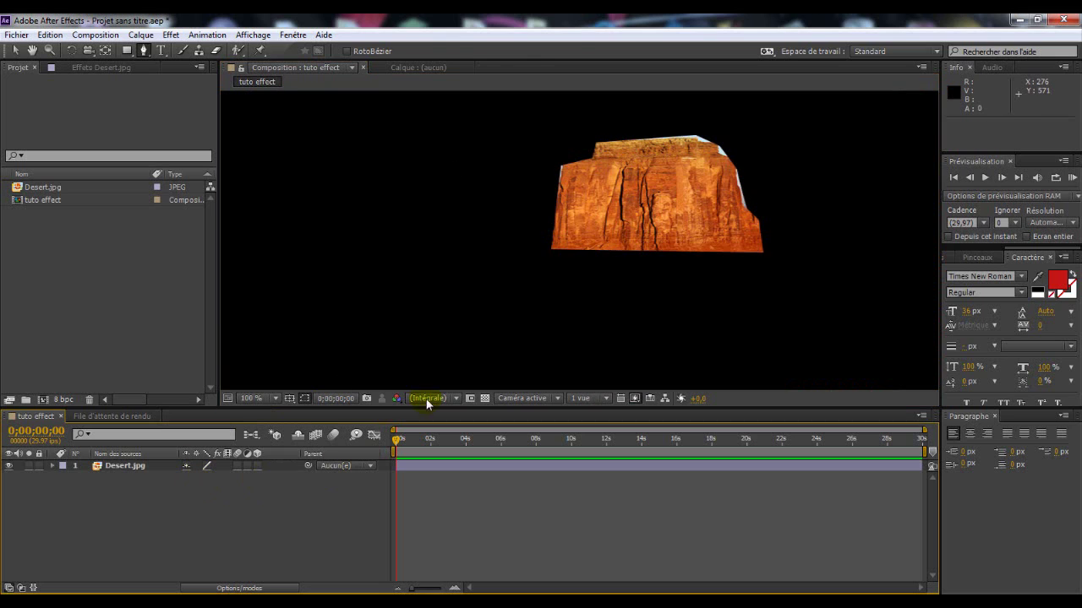
Try to add a curved Pen point inside the masked butte with no layer selected, and undo the new path and its shape layer
{"action": "left_click", "coordinate": [636, 190]}
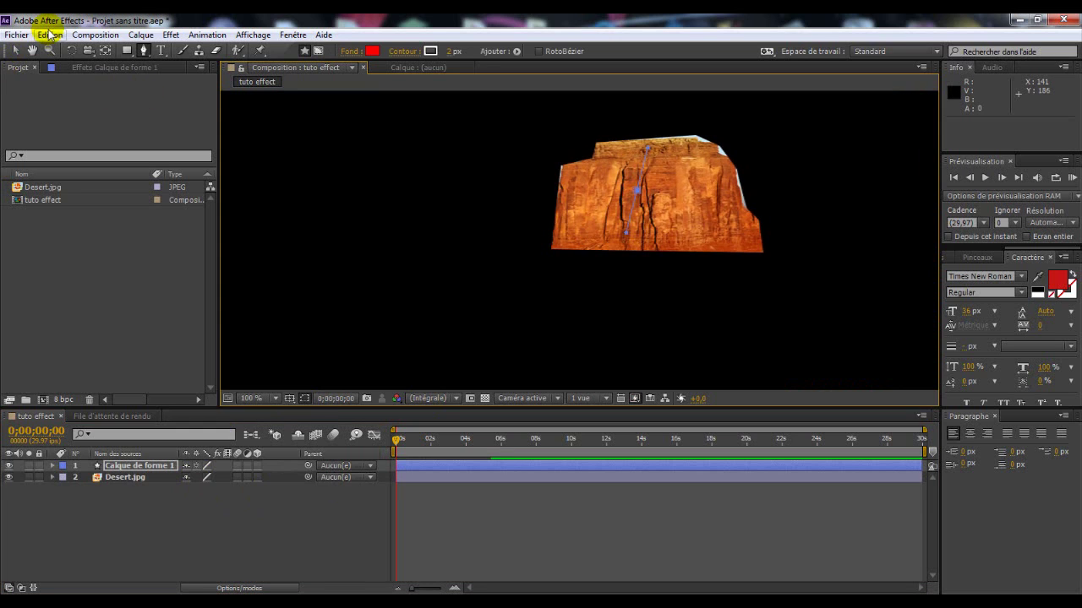
{"action": "left_click", "coordinate": [50, 35]}
{"action": "left_click", "coordinate": [46, 50]}
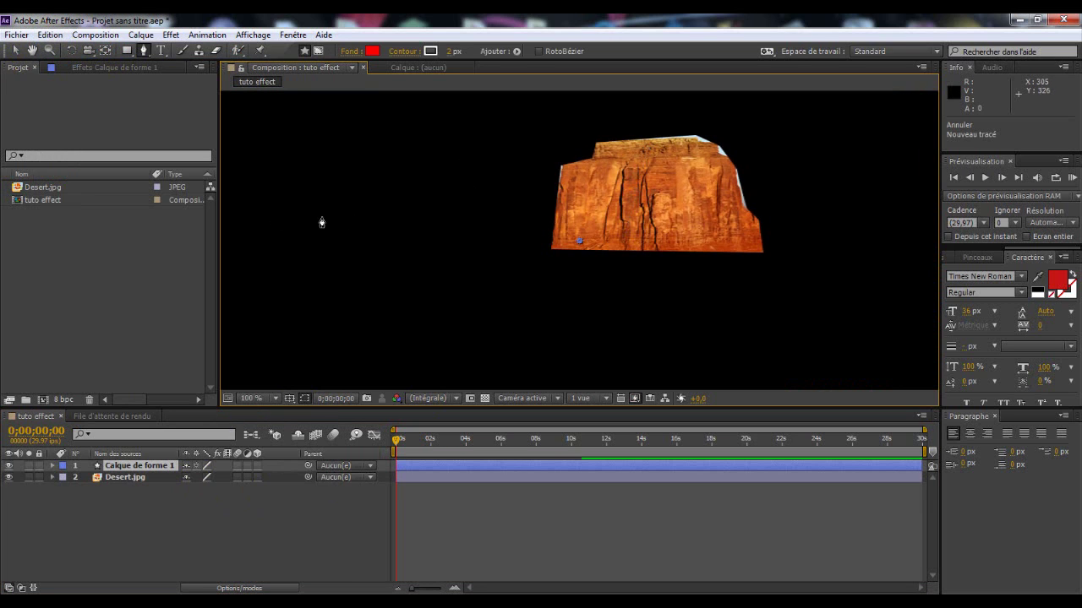
{"action": "left_click", "coordinate": [50, 34]}
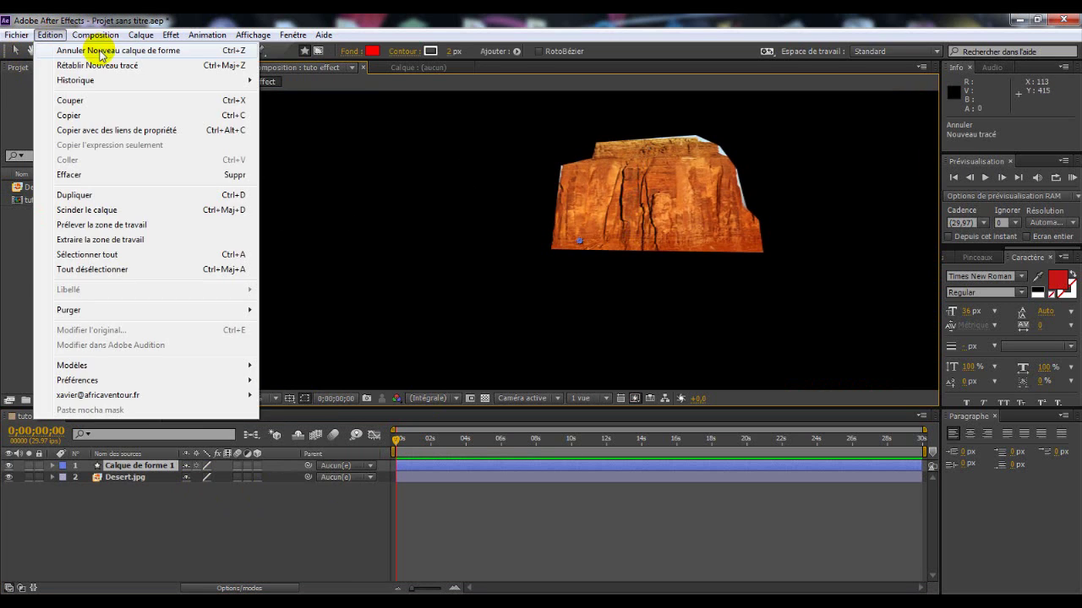
{"action": "left_click", "coordinate": [99, 54]}
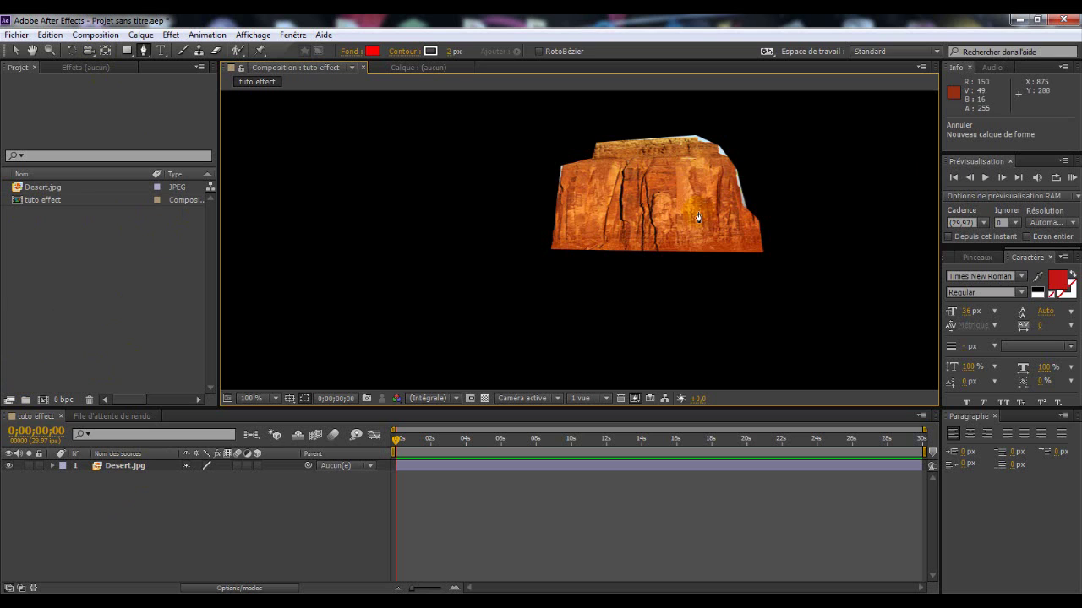
Enlarge the masked Desert.jpg layer and move it to position 76, 684 in the lower-left part of the frame, leaving it deselected
{"action": "left_click", "coordinate": [17, 51]}
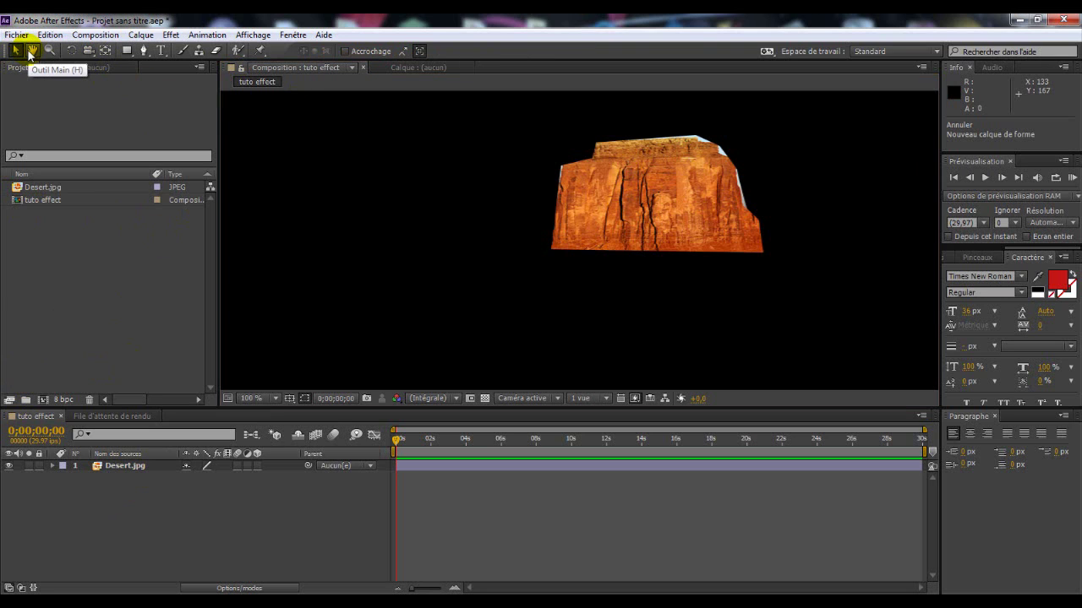
{"action": "left_click", "coordinate": [31, 52]}
{"action": "left_click_drag", "start_coordinate": [628, 218], "coordinate": [601, 247]}
{"action": "scroll", "coordinate": [531, 290], "scroll_direction": "down", "scroll_amount": 3}
{"action": "scroll", "coordinate": [601, 247], "scroll_direction": "up", "scroll_amount": 2}
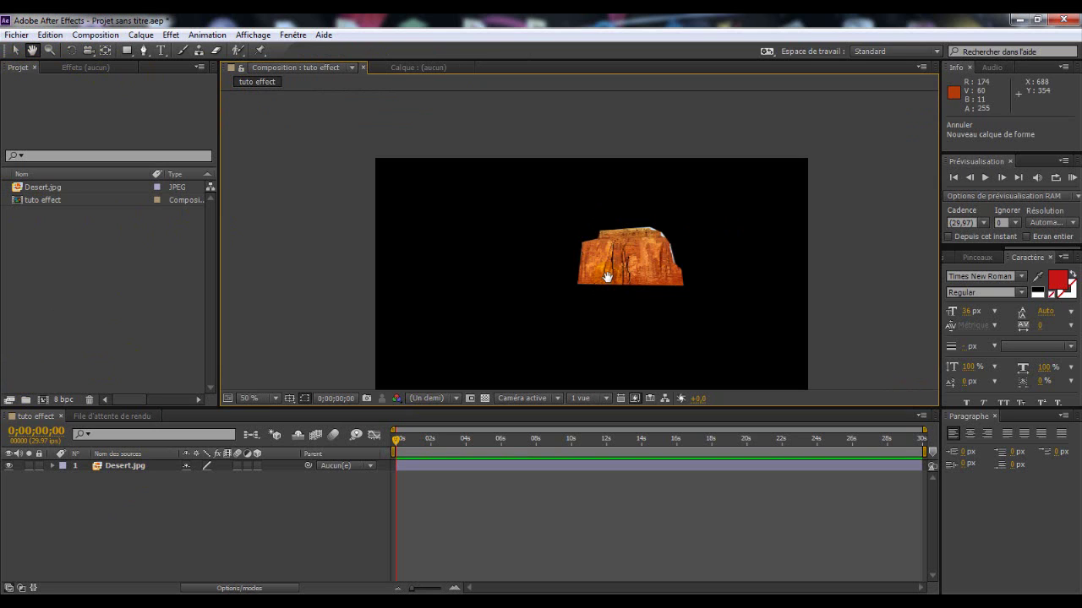
{"action": "left_click", "coordinate": [15, 34]}
{"action": "left_click", "coordinate": [402, 224]}
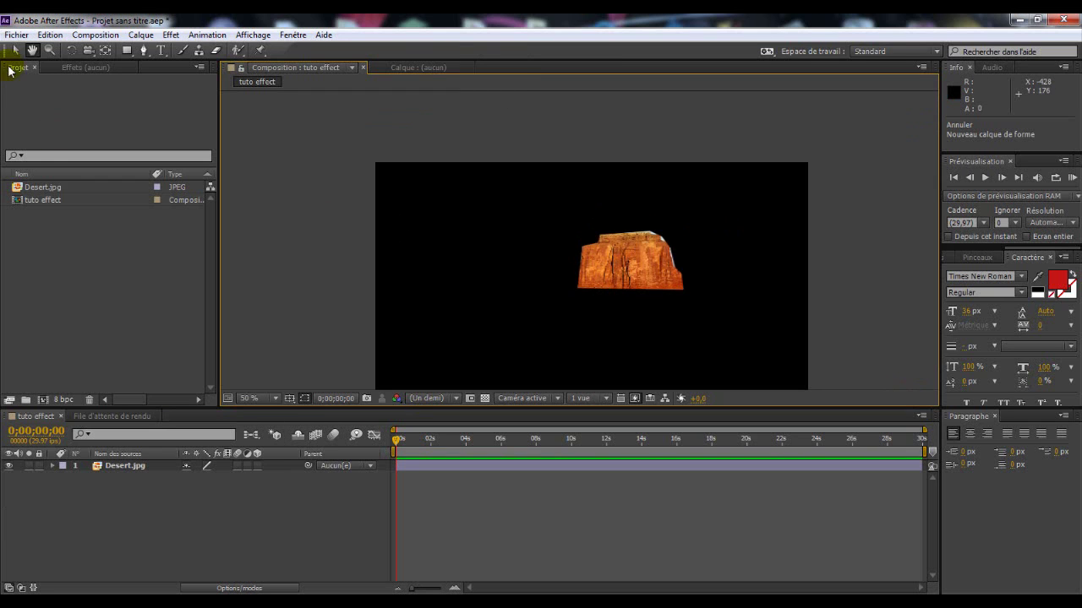
{"action": "left_click_drag", "start_coordinate": [621, 277], "coordinate": [553, 331]}
{"action": "left_click_drag", "start_coordinate": [488, 191], "coordinate": [541, 159]}
{"action": "left_click_drag", "start_coordinate": [568, 252], "coordinate": [538, 278]}
{"action": "left_click_drag", "start_coordinate": [608, 246], "coordinate": [719, 150]}
{"action": "left_click_drag", "start_coordinate": [608, 229], "coordinate": [496, 278]}
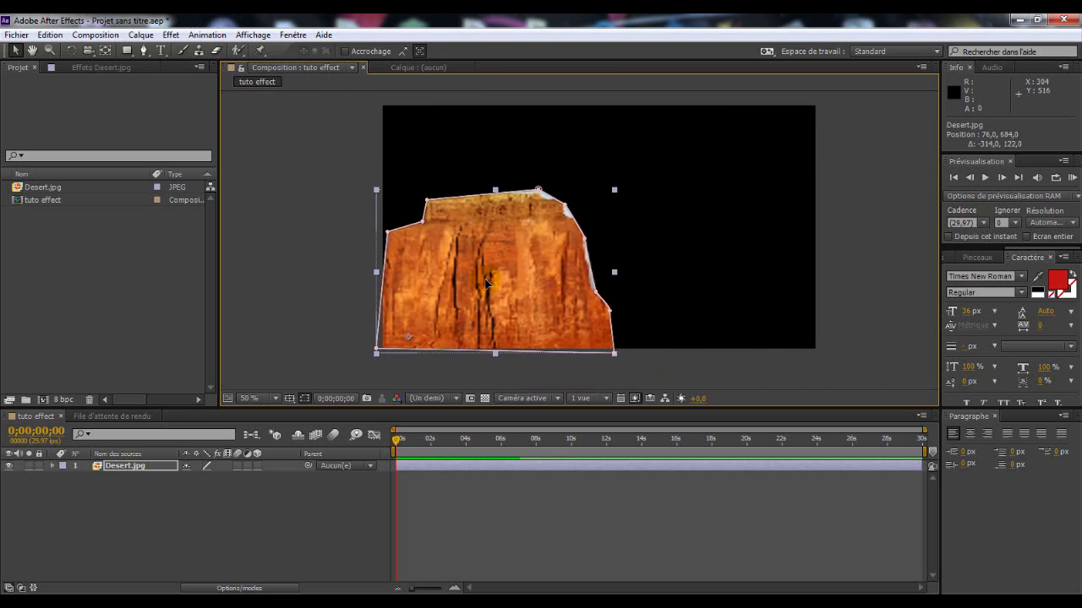
{"action": "left_click", "coordinate": [733, 256]}
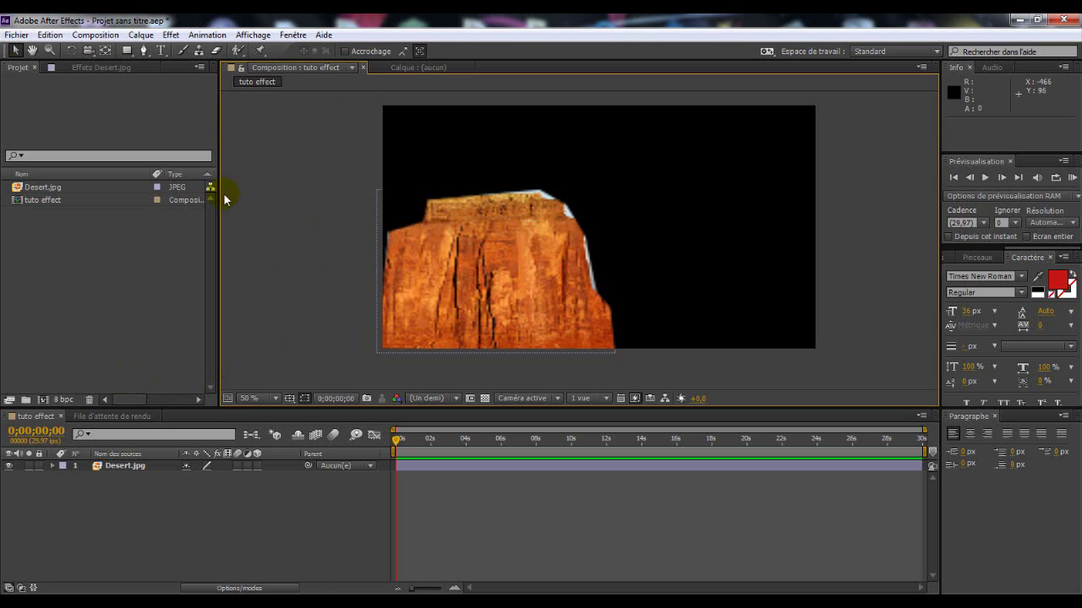
{"action": "left_click", "coordinate": [101, 67]}
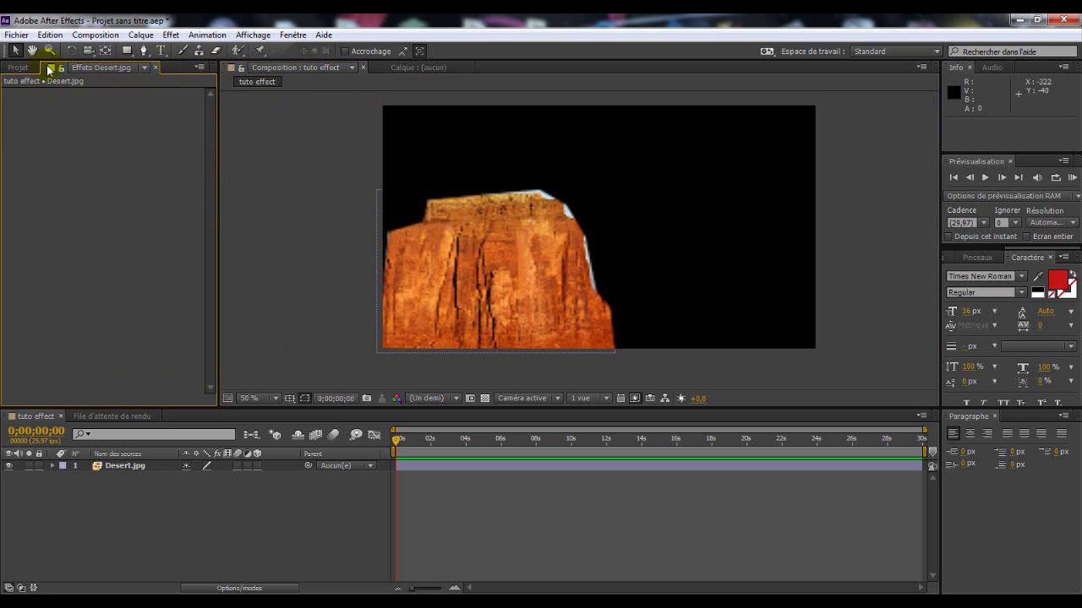
{"action": "left_click", "coordinate": [26, 68]}
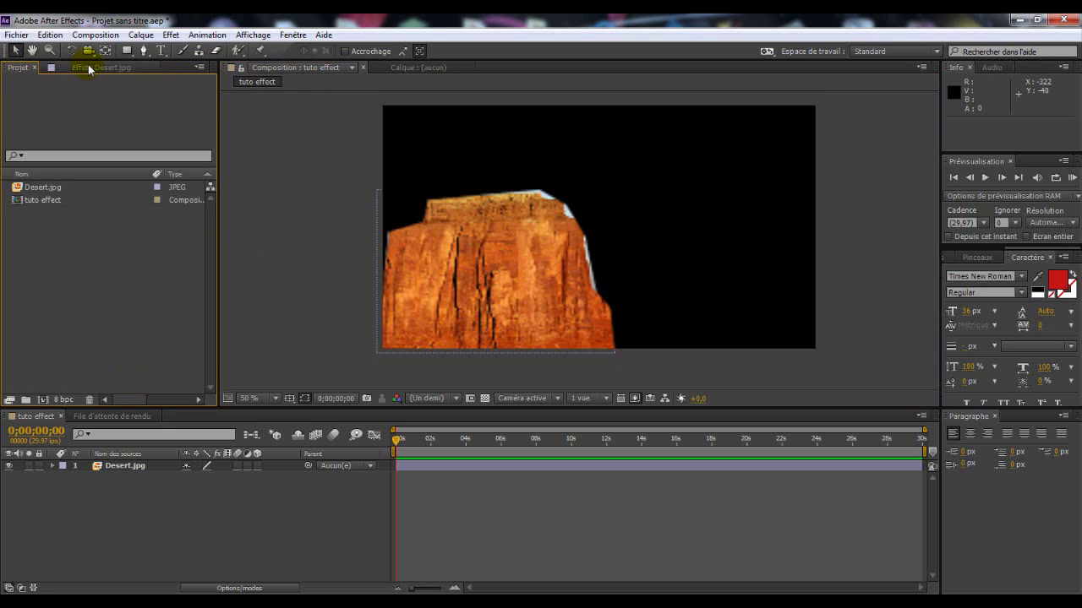
{"action": "left_click", "coordinate": [93, 68]}
{"action": "left_click", "coordinate": [25, 68]}
{"action": "left_click", "coordinate": [72, 69]}
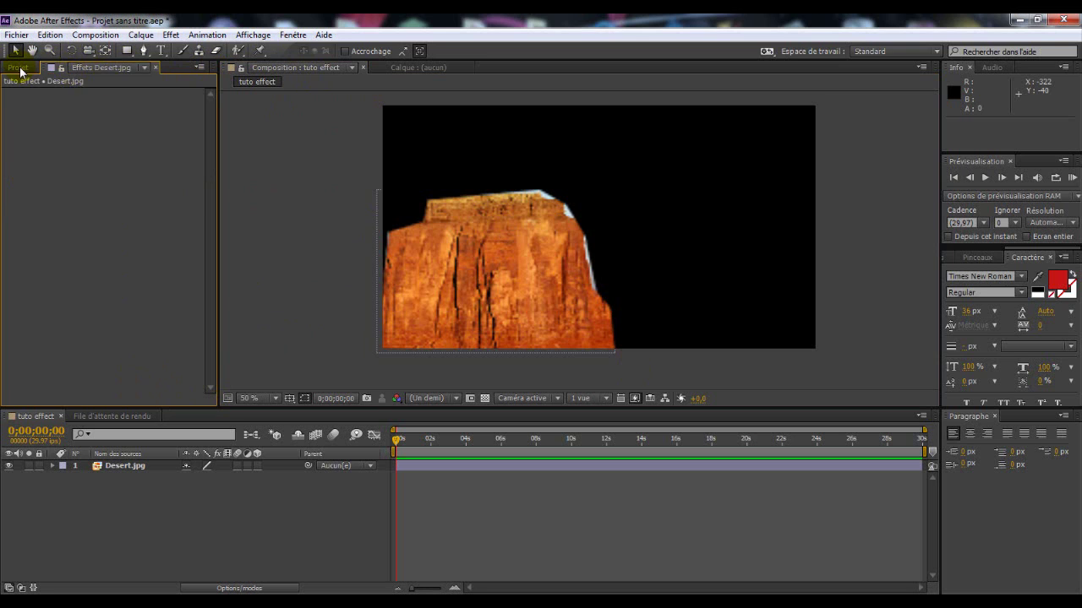
{"action": "left_click", "coordinate": [22, 69]}
{"action": "left_click", "coordinate": [95, 66]}
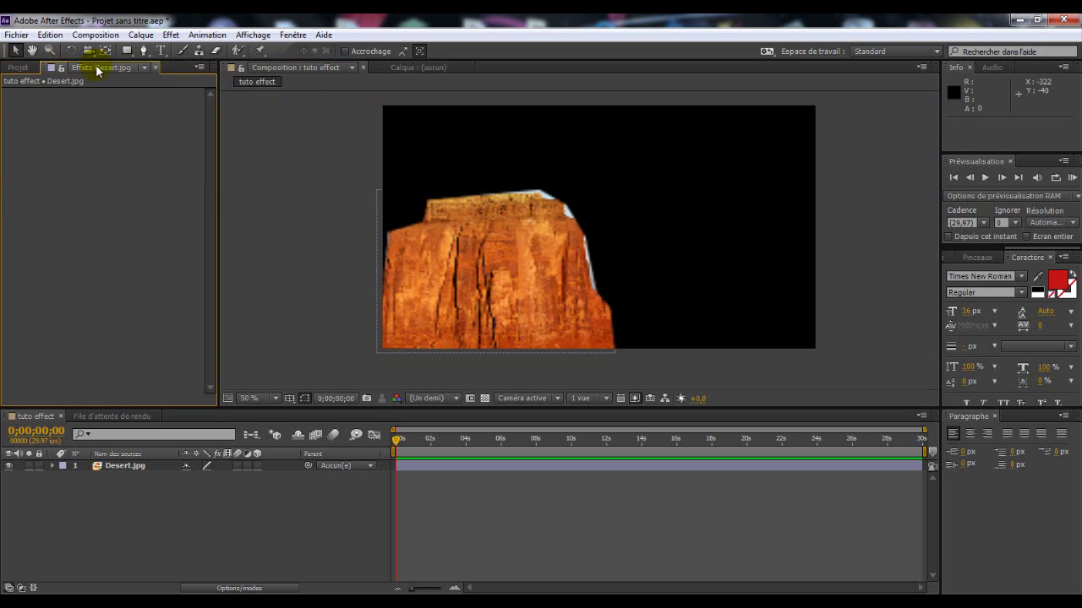
Apply the Flou artistique effect from the Esthétiques category to the Desert.jpg layer
{"action": "left_click", "coordinate": [134, 467]}
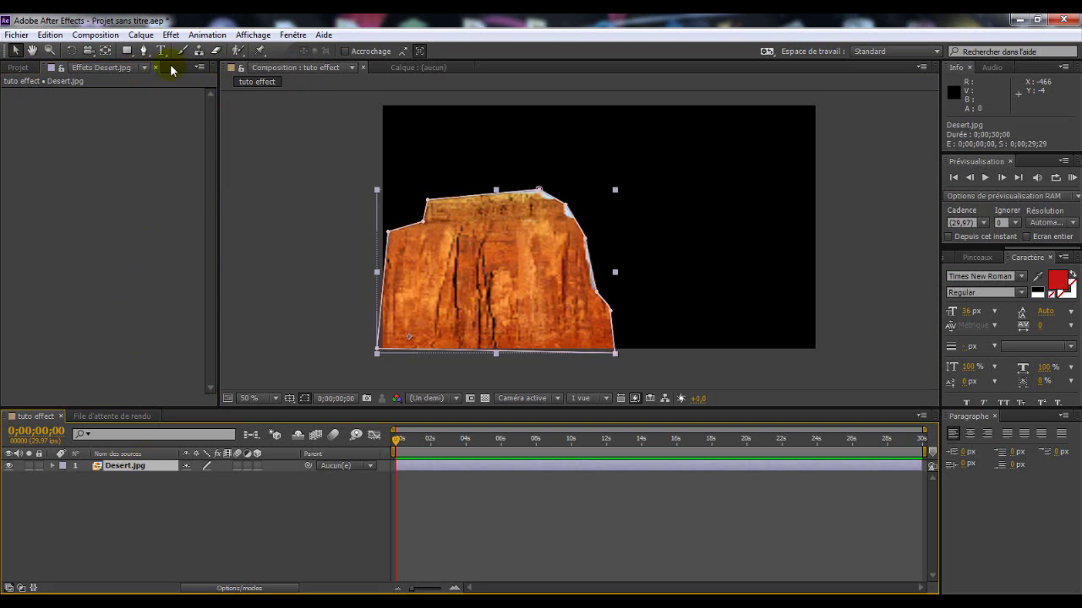
{"action": "left_click", "coordinate": [171, 34]}
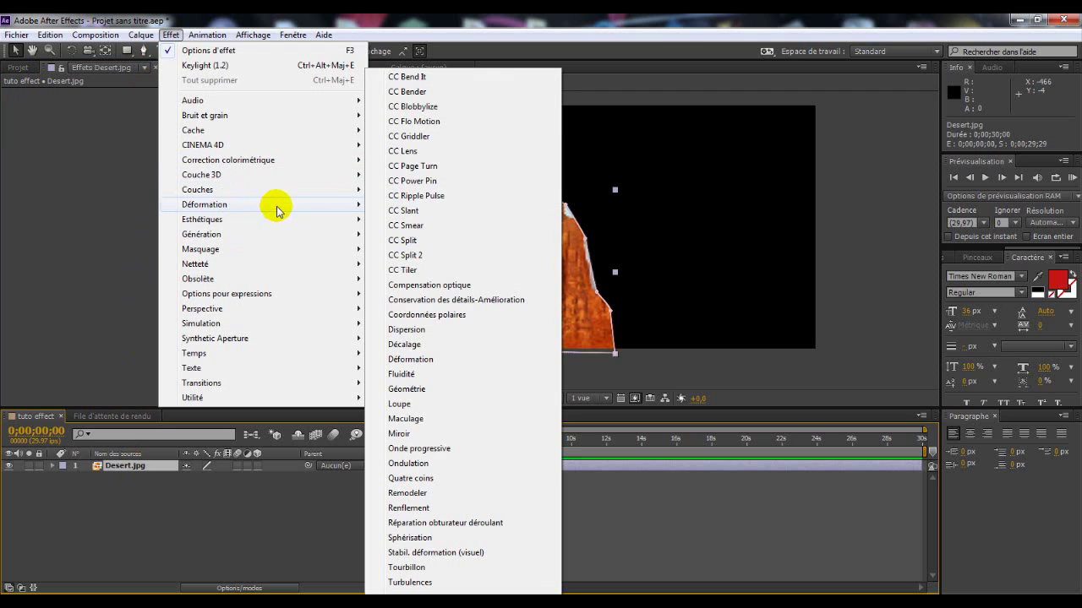
{"action": "mouse_move", "coordinate": [330, 219]}
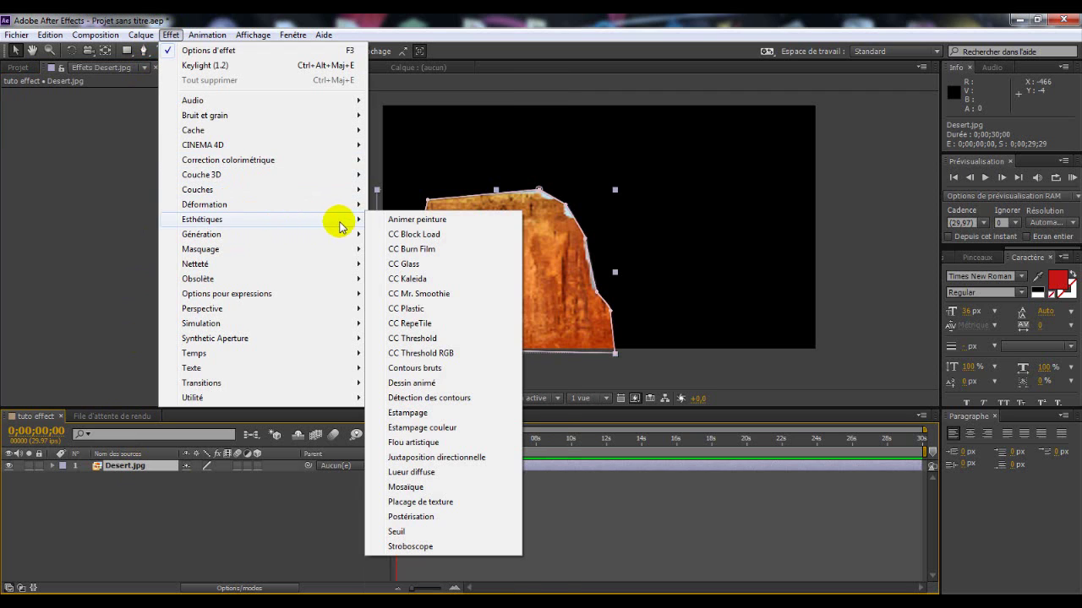
{"action": "left_click", "coordinate": [427, 442]}
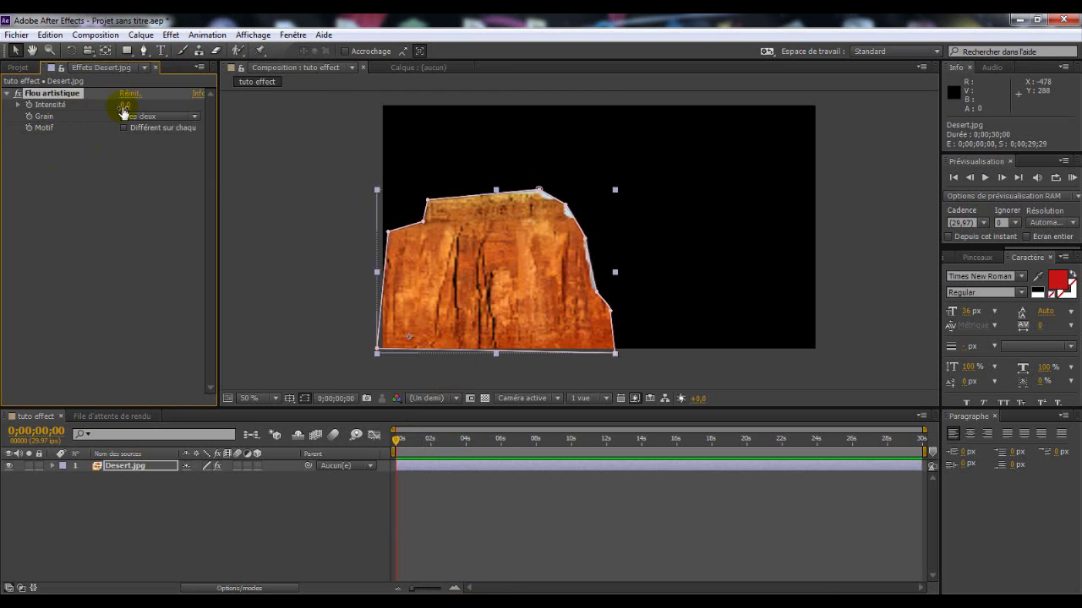
Try an Intensité of 196 for Flou artistique on Desert.jpg, and undo the value change
{"action": "left_click", "coordinate": [34, 69]}
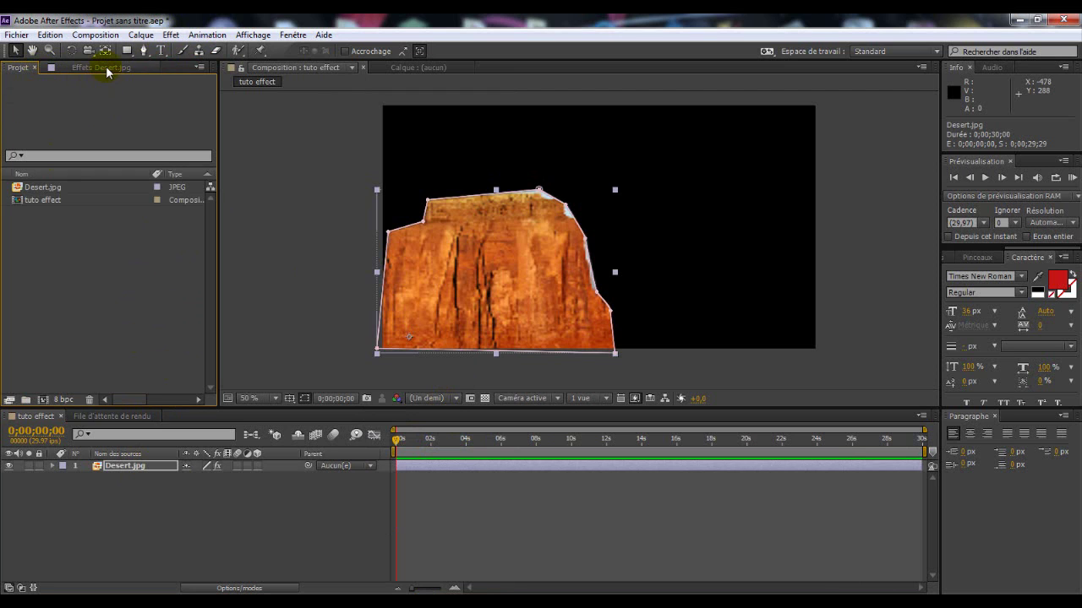
{"action": "left_click", "coordinate": [101, 68]}
{"action": "left_click_drag", "start_coordinate": [148, 104], "coordinate": [262, 108]}
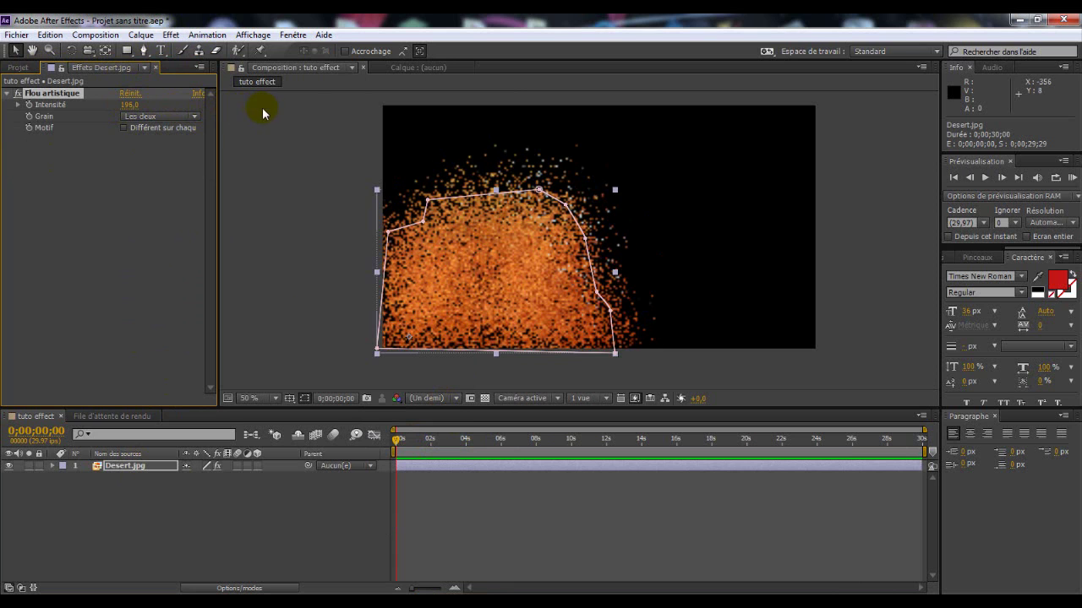
{"action": "left_click", "coordinate": [229, 252]}
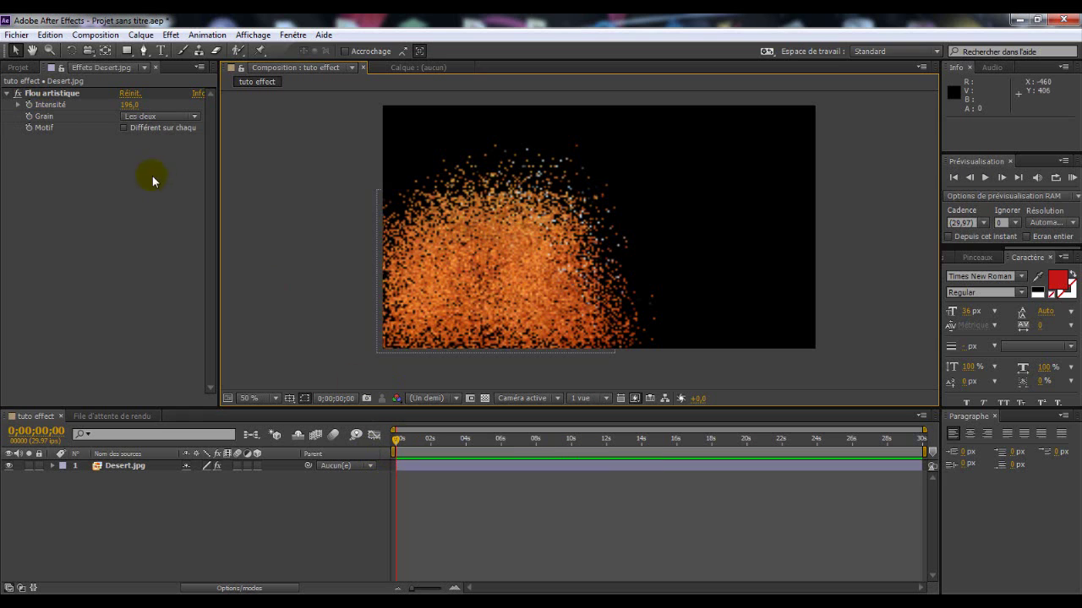
{"action": "left_click", "coordinate": [50, 35]}
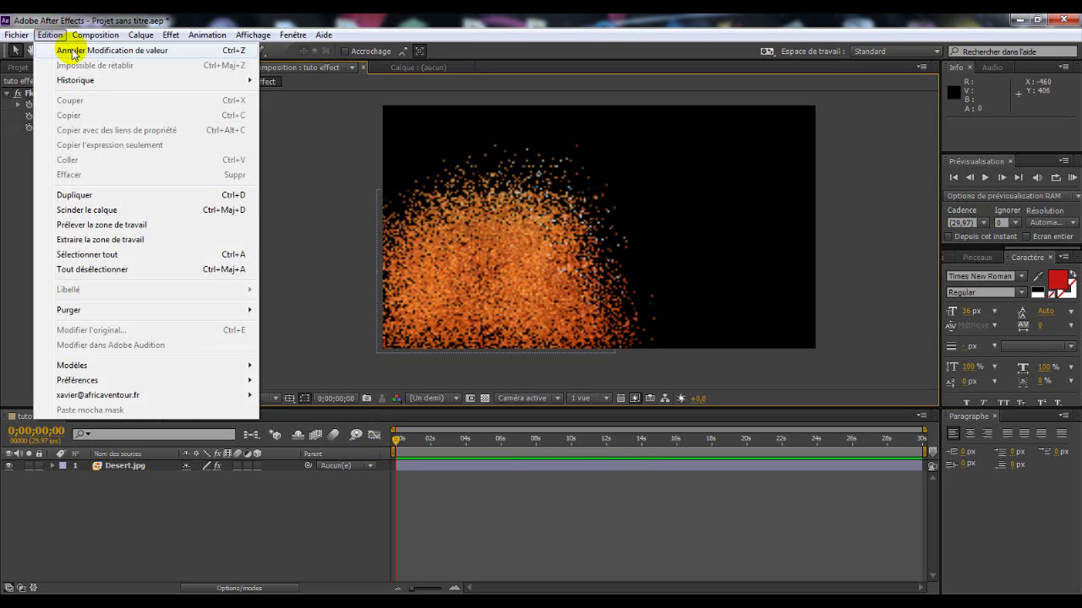
{"action": "left_click", "coordinate": [84, 48]}
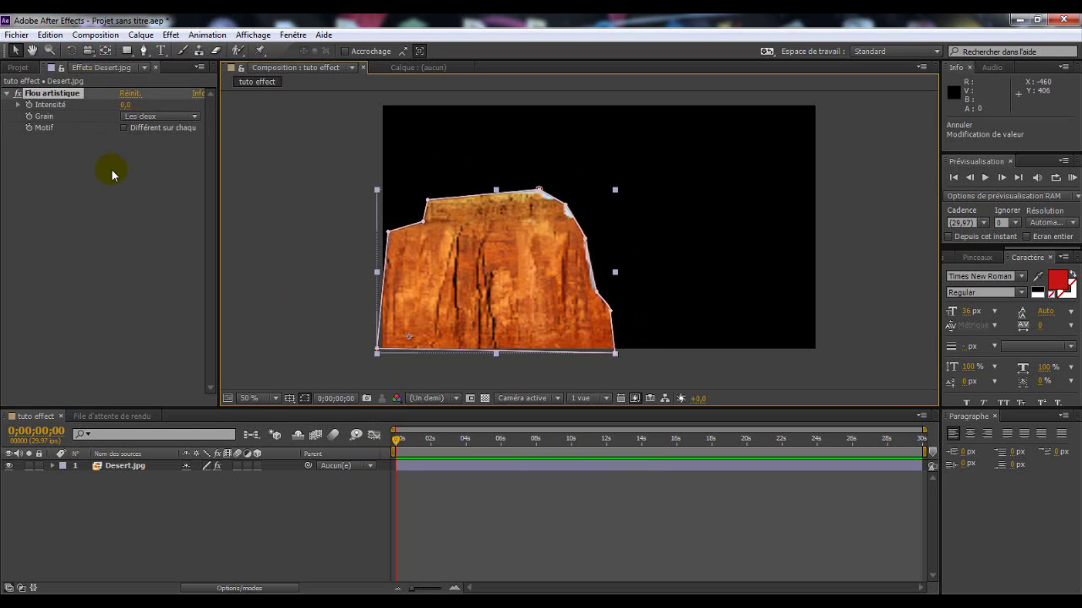
Animate the Flou artistique Intensité with keyframes of 0 at 0;00;00;00, 104 at 0;00;00;27 and 0 at 0;00;01;27
{"action": "left_click", "coordinate": [29, 106]}
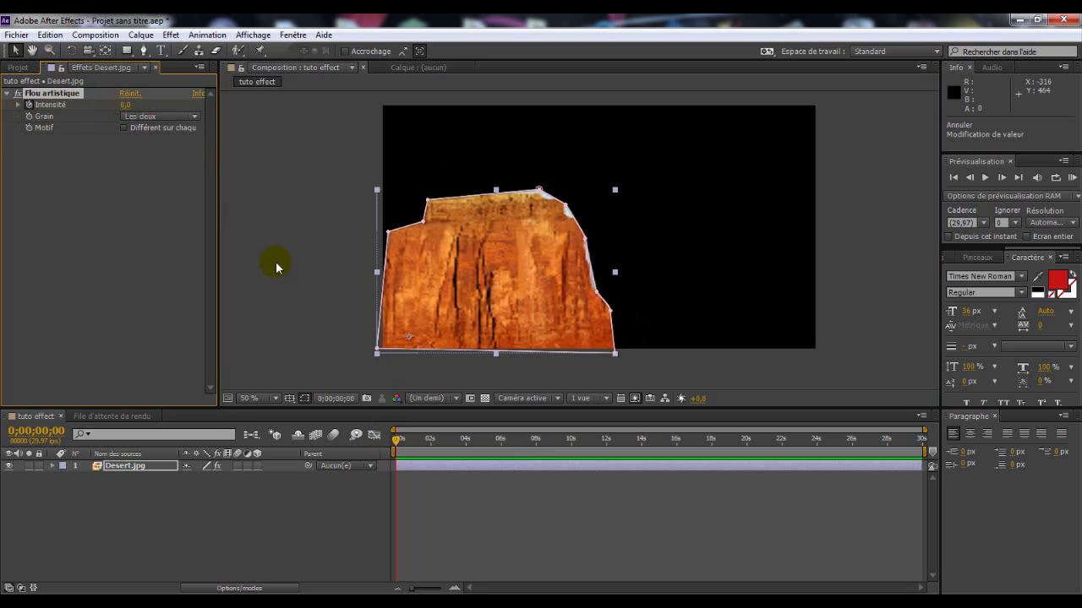
{"action": "left_click", "coordinate": [429, 448]}
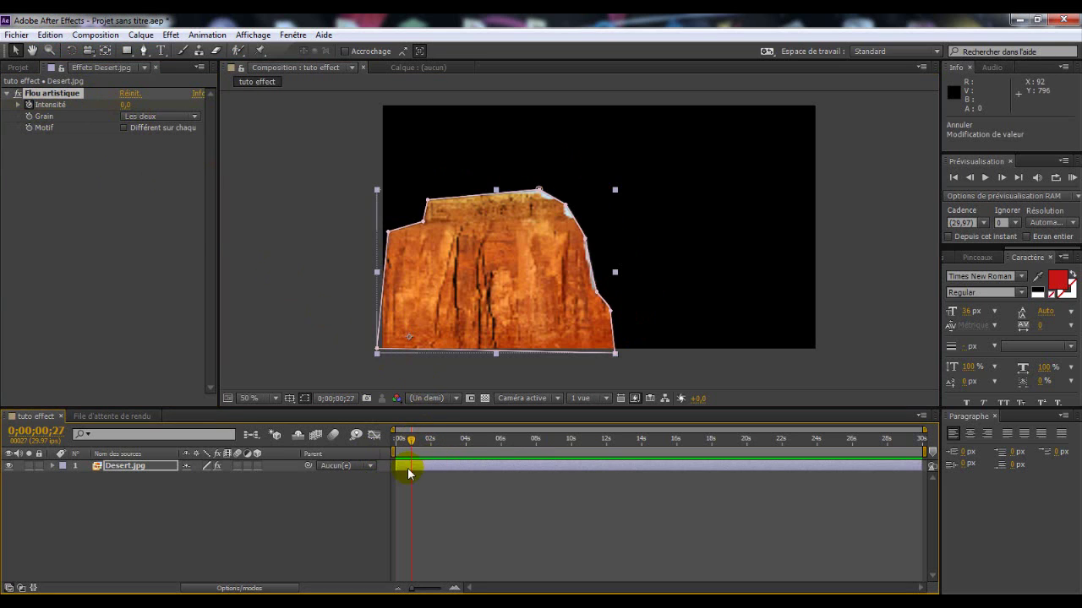
{"action": "left_click_drag", "start_coordinate": [145, 96], "coordinate": [189, 101]}
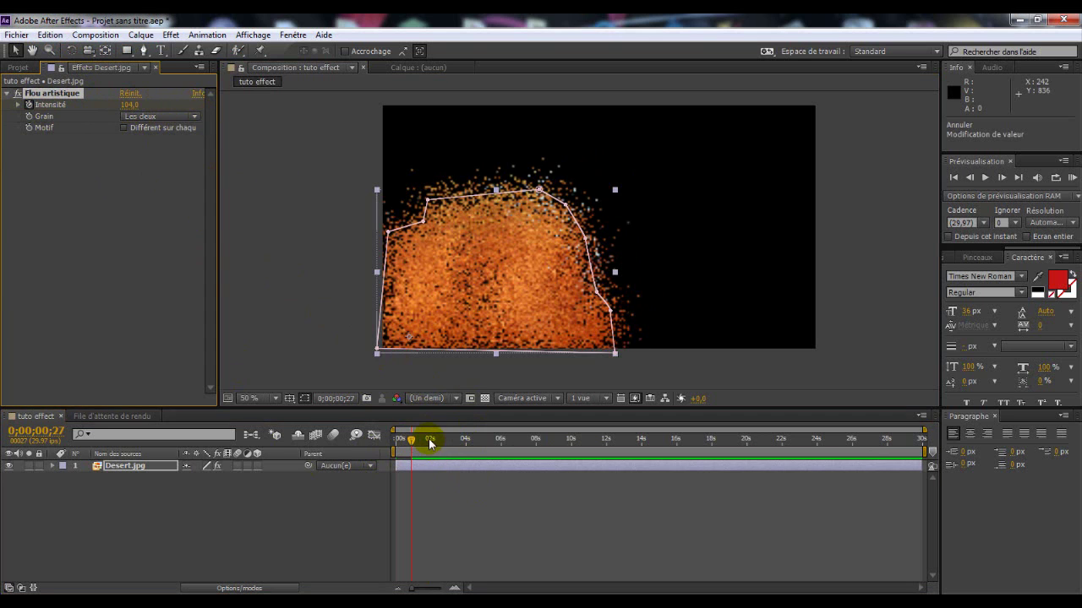
{"action": "left_click", "coordinate": [430, 443]}
{"action": "left_click", "coordinate": [131, 95]}
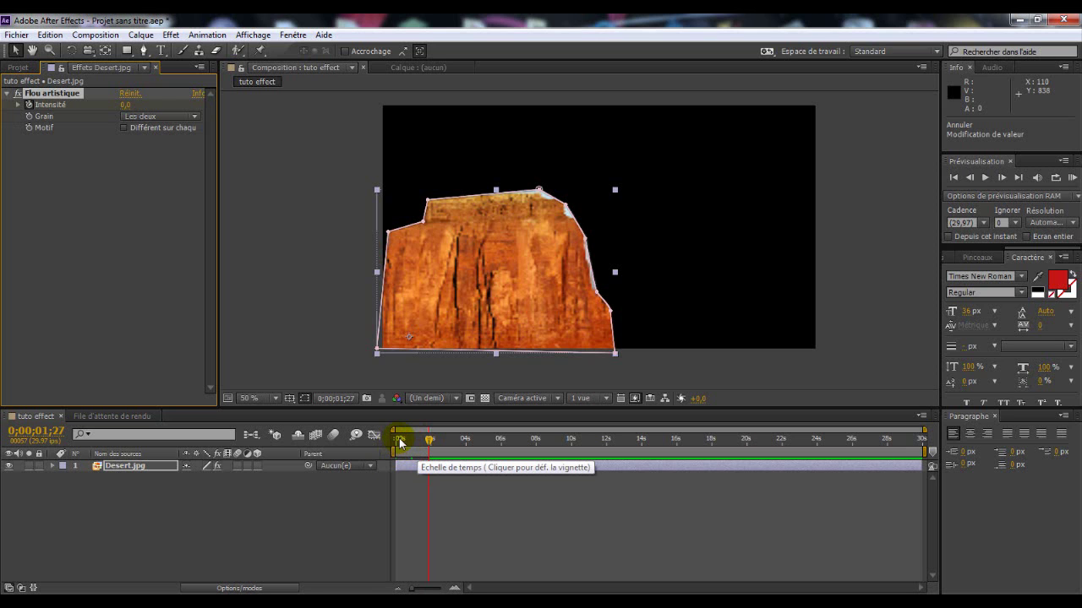
Play the RAM preview of the animated blur twice, and return the current time to the start of the composition
{"action": "left_click", "coordinate": [1072, 178]}
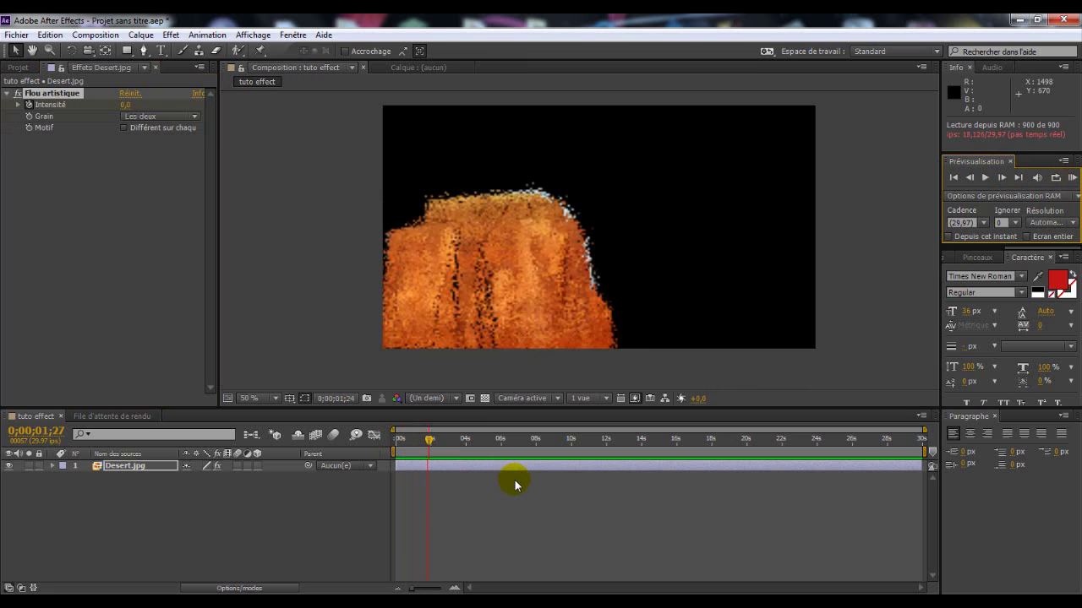
{"action": "left_click", "coordinate": [1072, 175]}
{"action": "left_click", "coordinate": [1072, 177]}
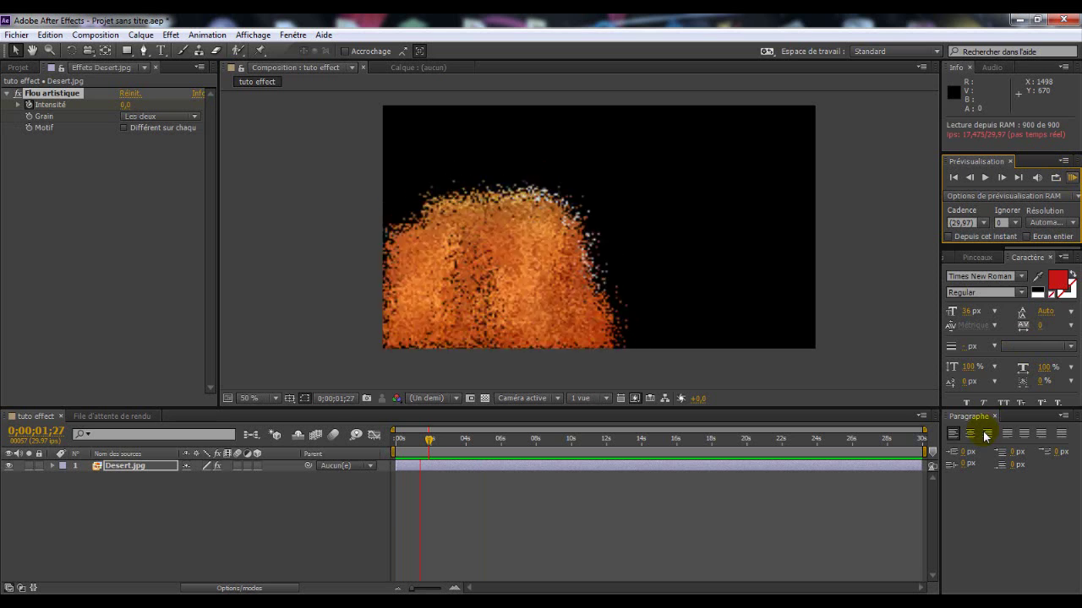
{"action": "left_click", "coordinate": [1064, 177]}
{"action": "left_click_drag", "start_coordinate": [428, 440], "coordinate": [395, 440]}
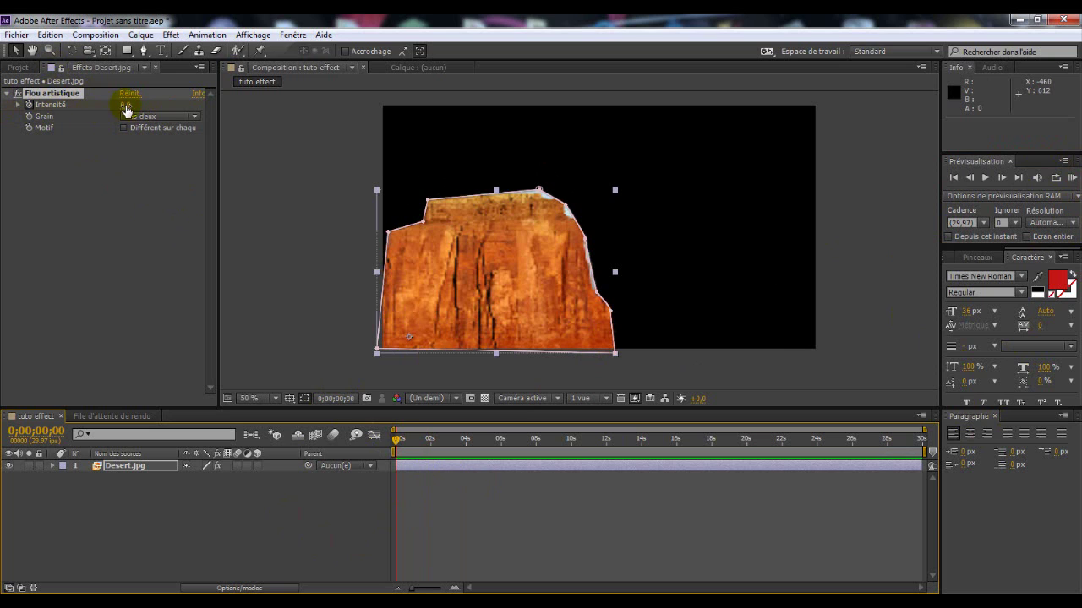
{"action": "left_click", "coordinate": [20, 68]}
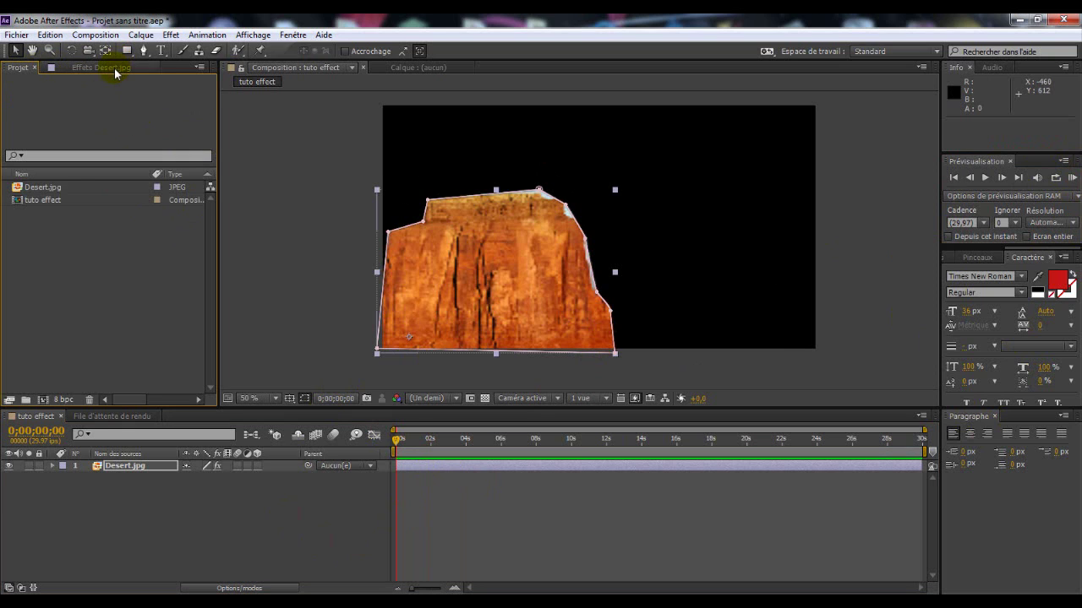
{"action": "left_click", "coordinate": [119, 67]}
{"action": "left_click", "coordinate": [18, 68]}
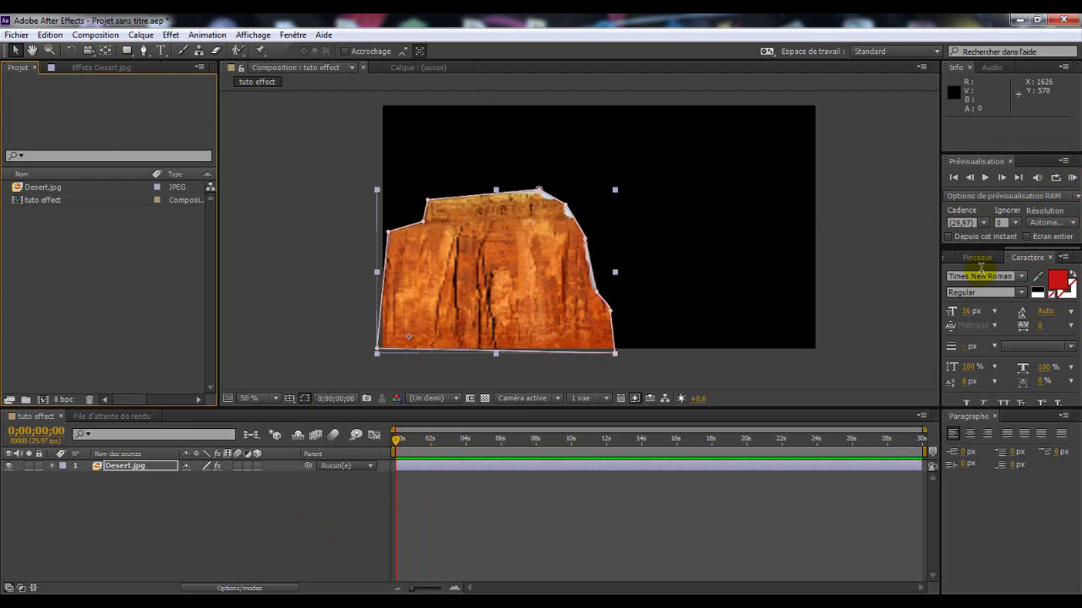
Search the effects and presets library for "flou ar"
{"action": "left_click", "coordinate": [947, 256]}
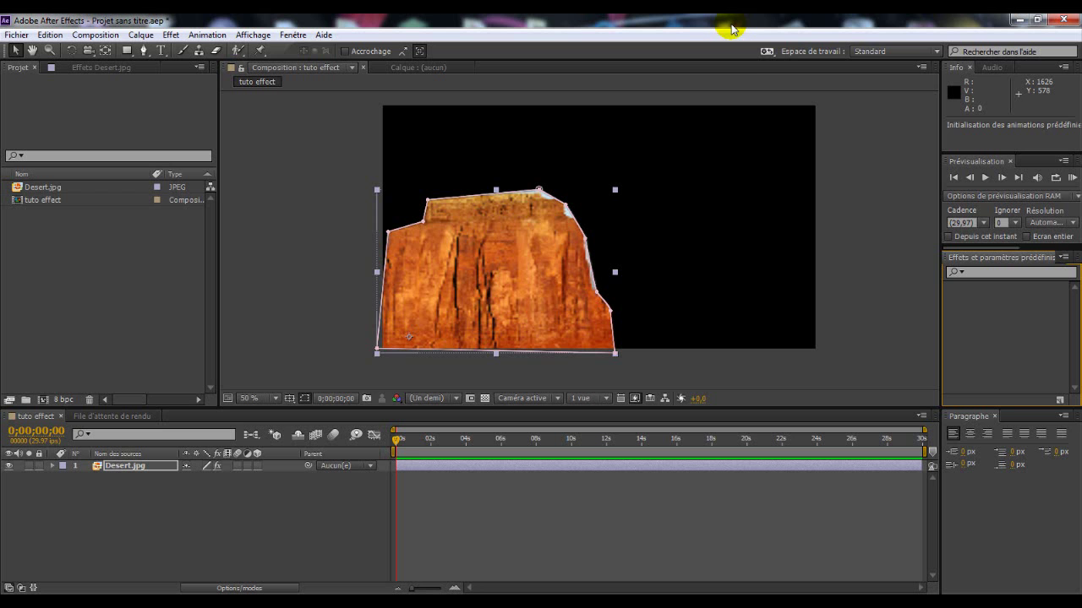
{"action": "left_click", "coordinate": [980, 272]}
{"action": "left_click", "coordinate": [980, 272]}
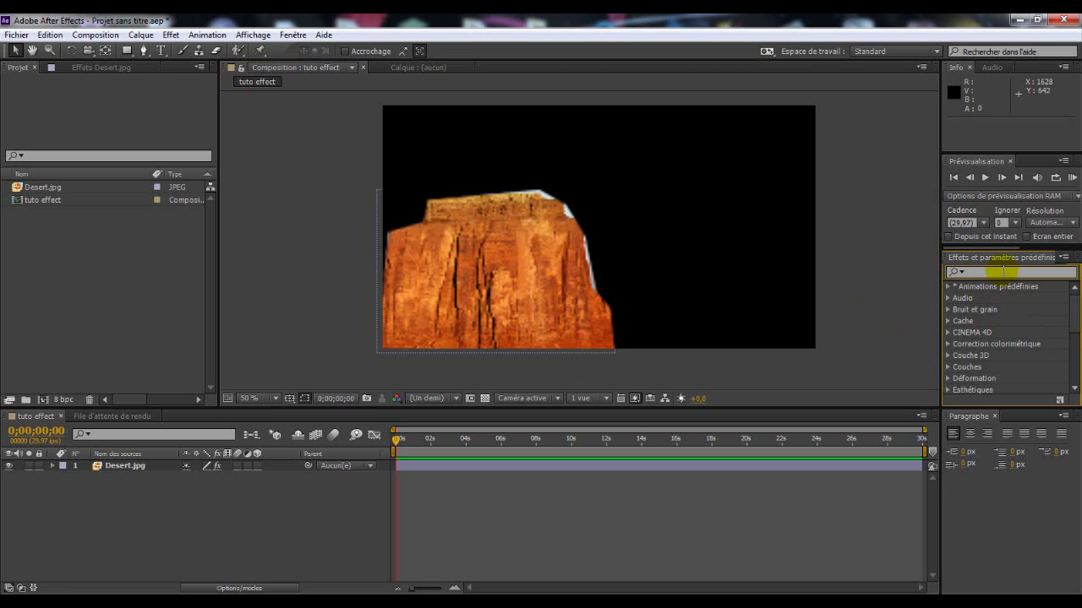
{"action": "type", "text": "flou"}
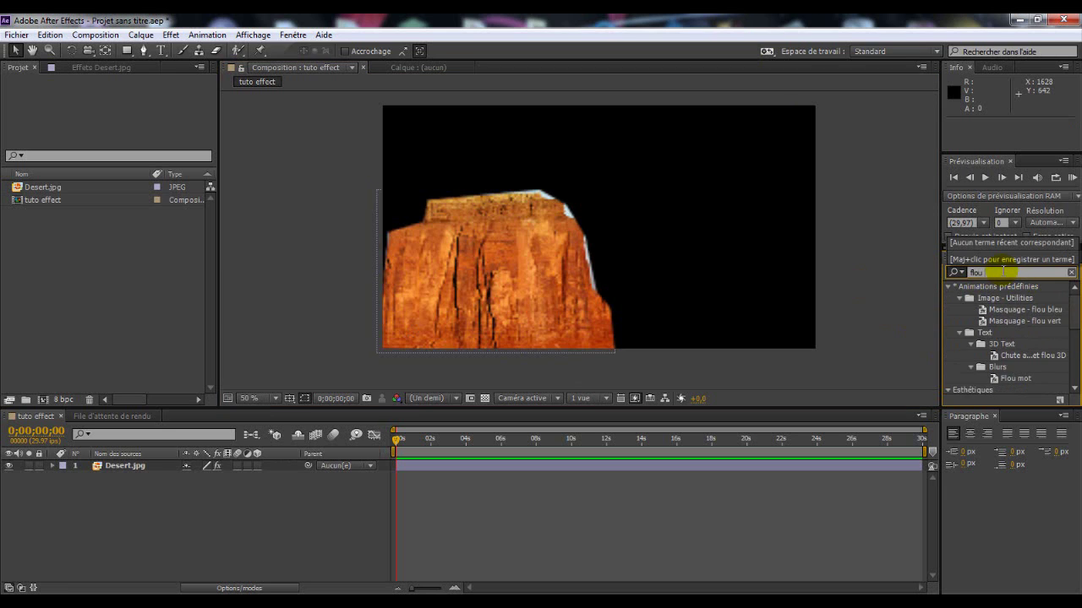
{"action": "type", "text": " ar"}
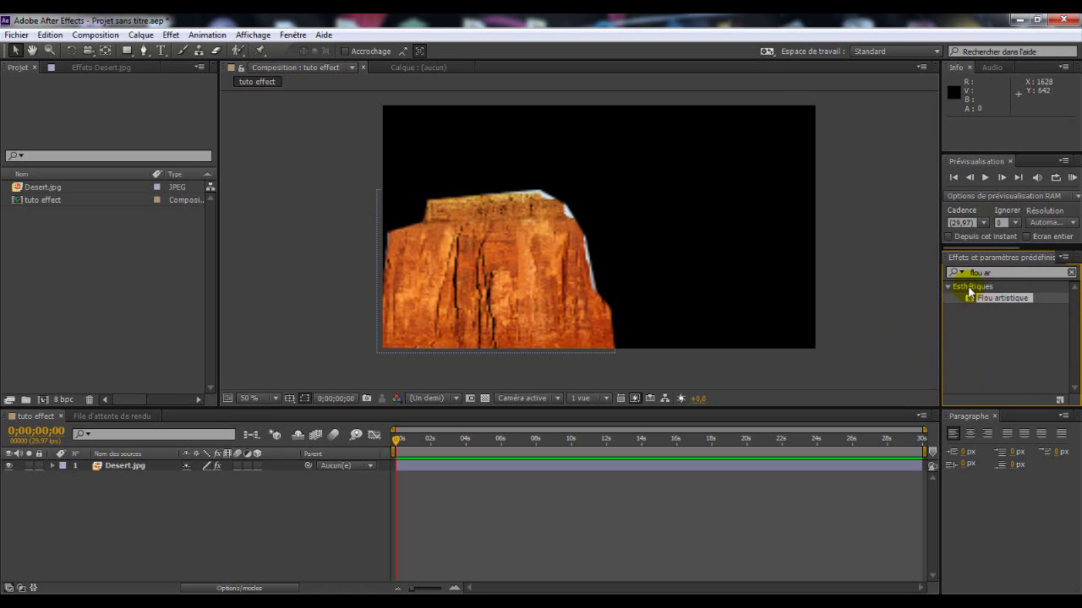
Search the effects and presets library for "flou" and "éclair", and clear the search
{"action": "left_click", "coordinate": [986, 296]}
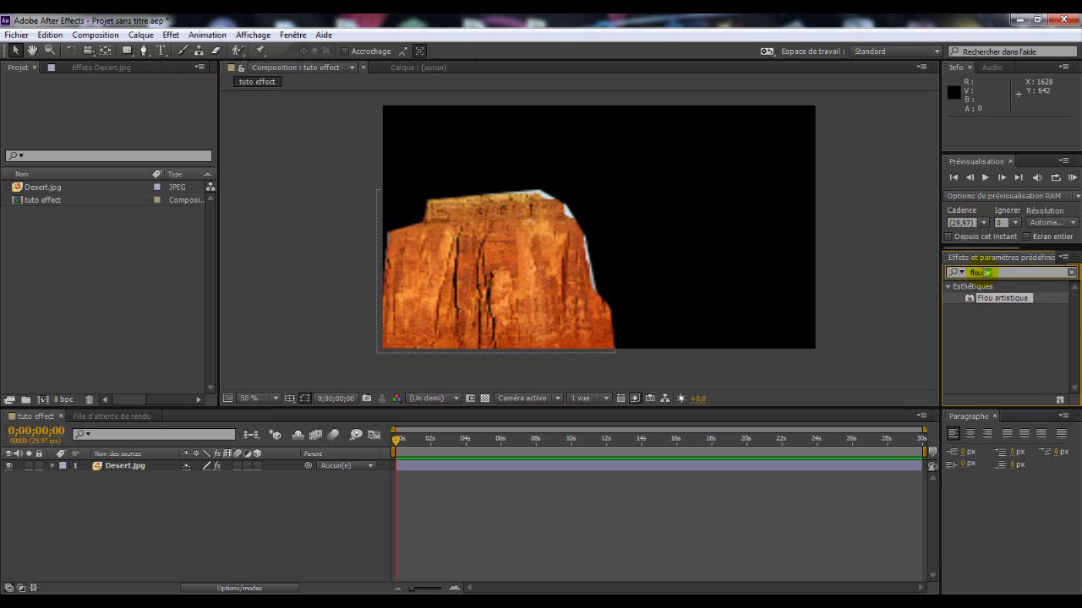
{"action": "key", "text": "BackSpace"}
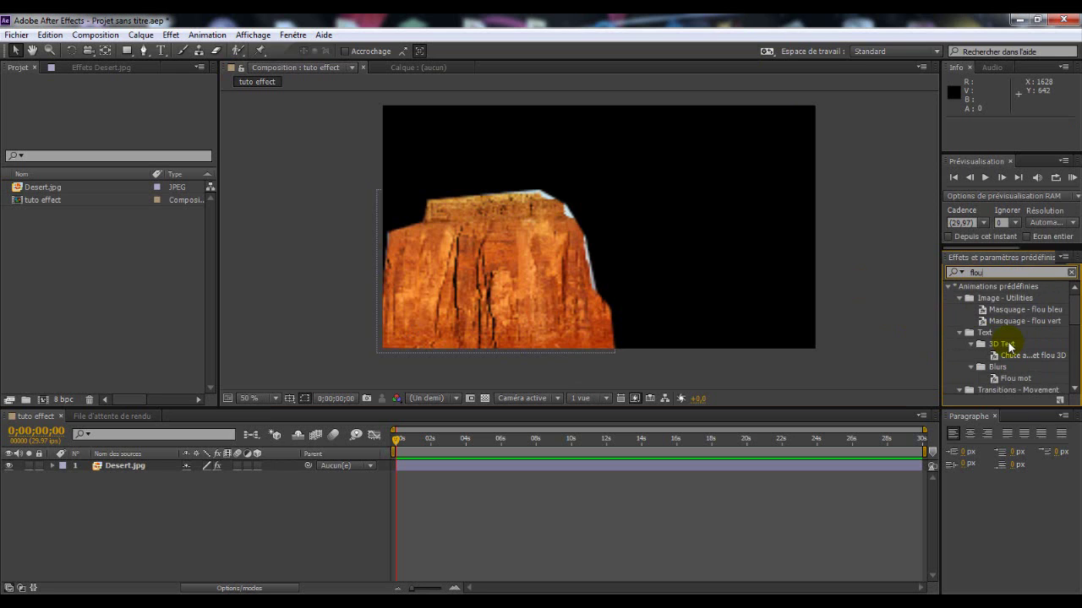
{"action": "double_click", "coordinate": [988, 272]}
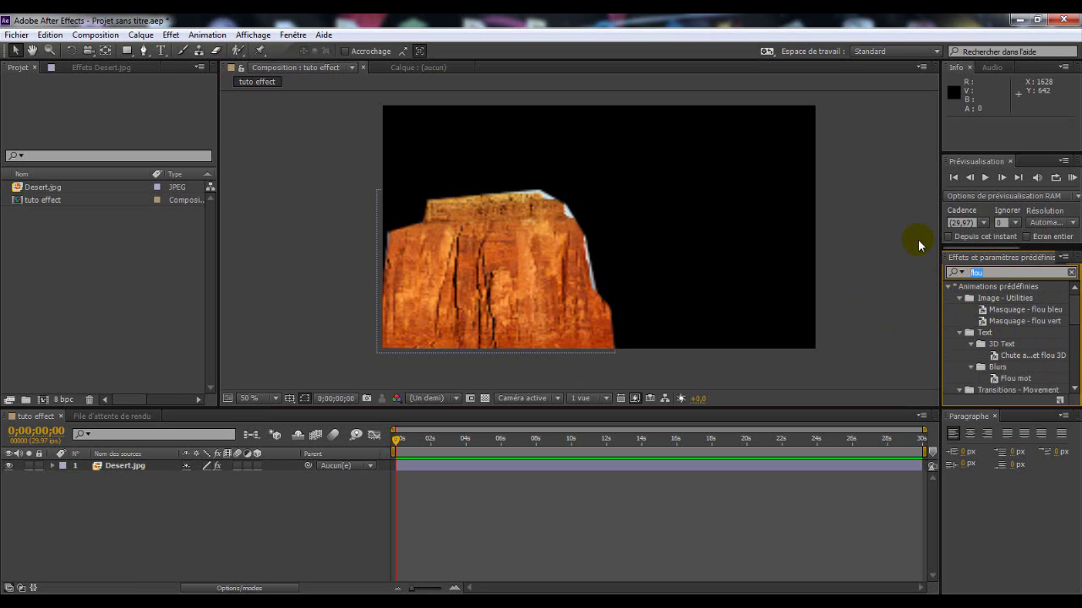
{"action": "type", "text": "éclair"}
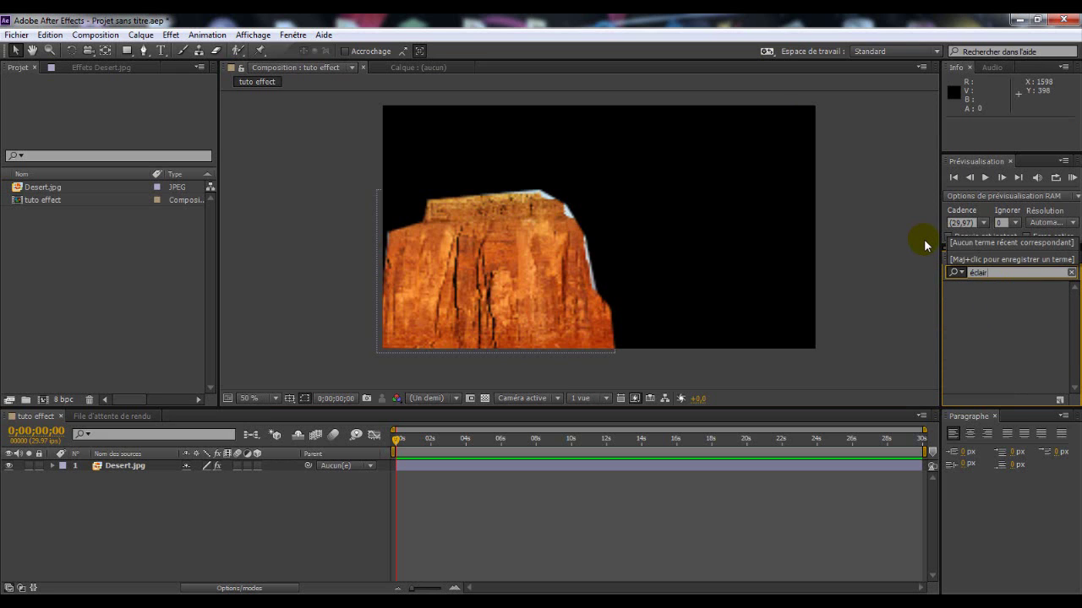
{"action": "key", "text": "BackSpace"}
{"action": "key", "text": "BackSpace"}
{"action": "key", "text": "BackSpace"}
{"action": "key", "text": "BackSpace"}
{"action": "key", "text": "BackSpace"}
{"action": "key", "text": "BackSpace"}
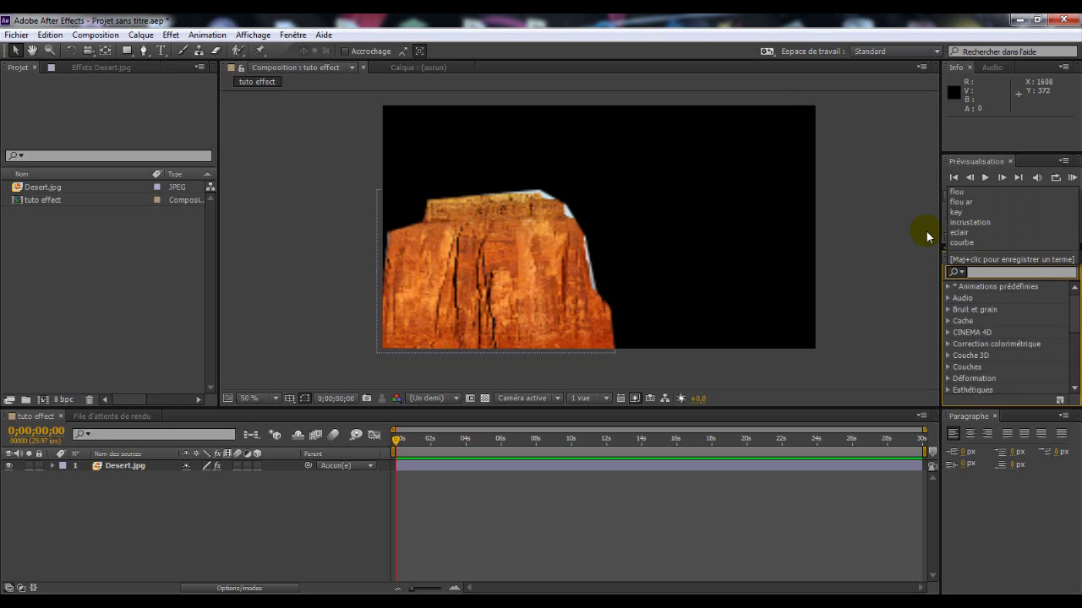
Search the effects and presets library for "eclai" and apply the Eclairs effect to the Desert.jpg layer
{"action": "type", "text": "eclai"}
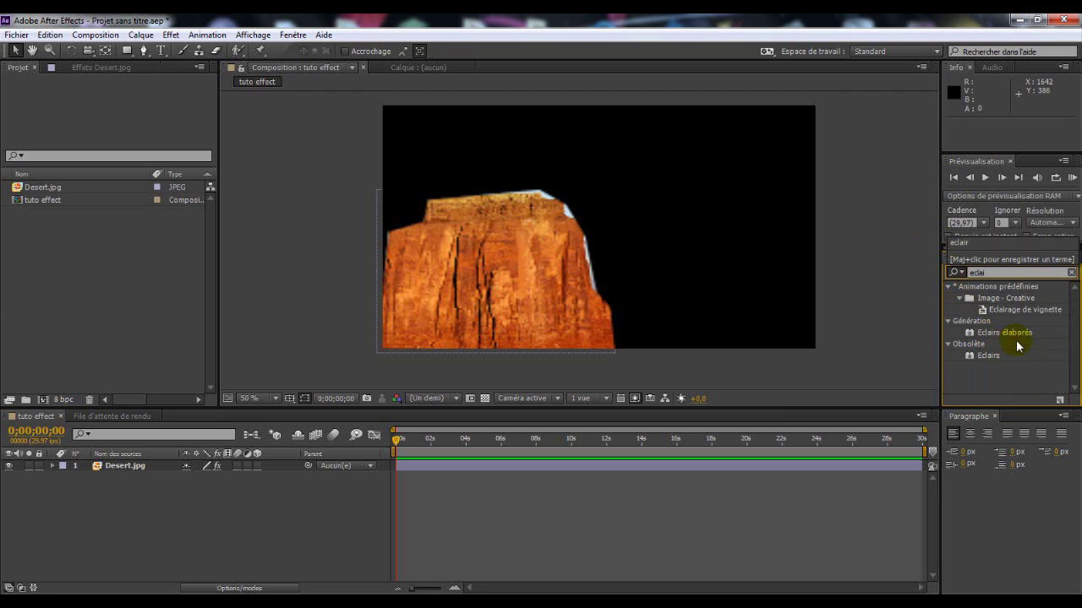
{"action": "left_click_drag", "start_coordinate": [984, 356], "coordinate": [282, 514]}
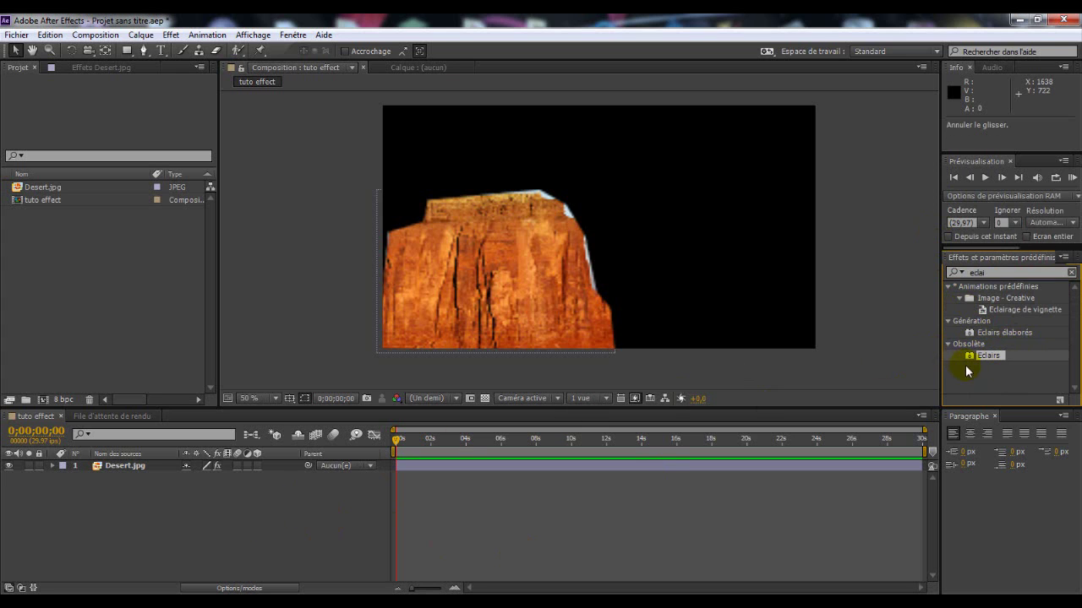
{"action": "left_click_drag", "start_coordinate": [987, 359], "coordinate": [97, 466]}
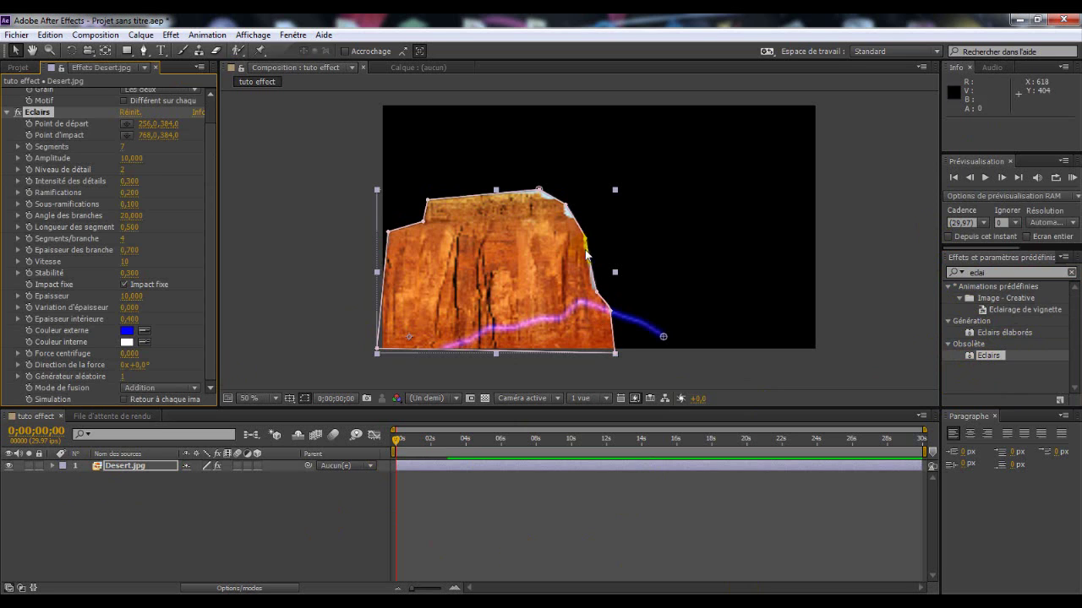
Move the butte within the frame and place the Eclairs start point at about 492,5, 271,9 and impact point at about 717,6, 400,5
{"action": "left_click_drag", "start_coordinate": [558, 262], "coordinate": [618, 200]}
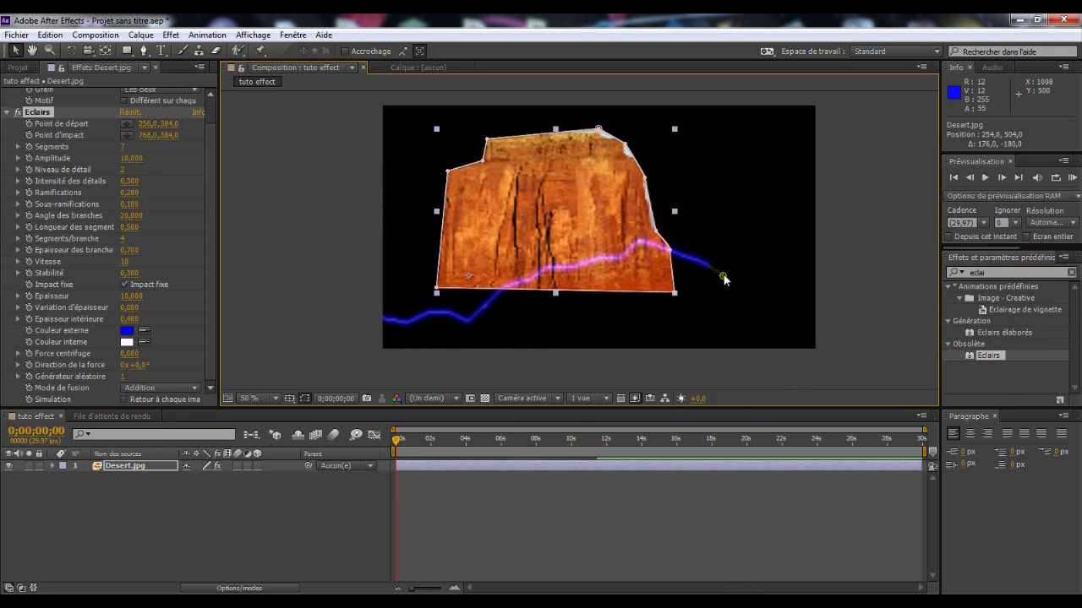
{"action": "left_click_drag", "start_coordinate": [721, 277], "coordinate": [608, 247]}
{"action": "left_click_drag", "start_coordinate": [494, 266], "coordinate": [641, 255]}
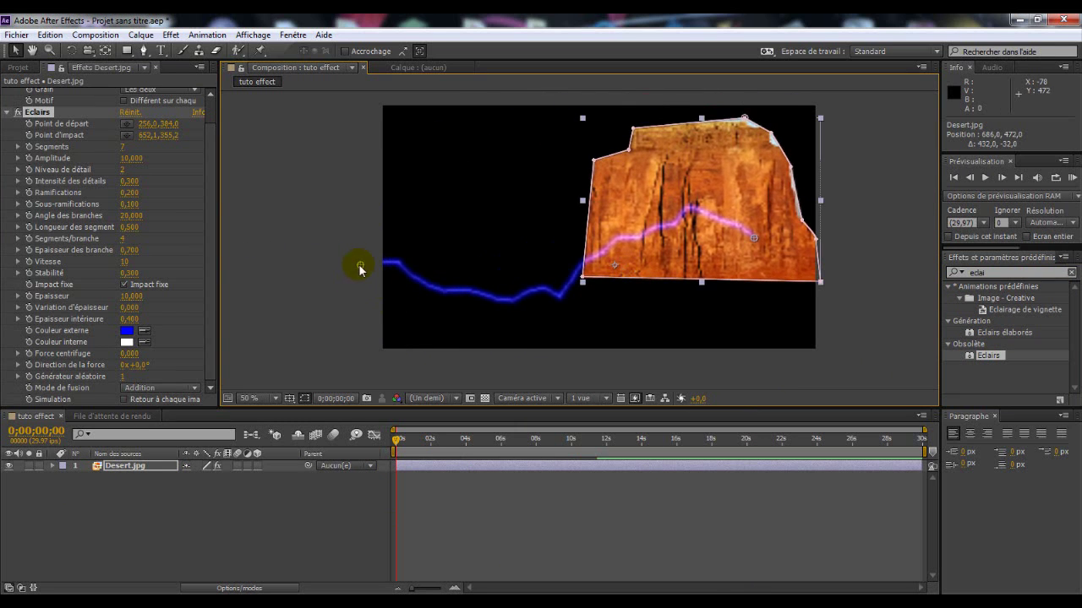
{"action": "left_click_drag", "start_coordinate": [360, 267], "coordinate": [620, 235]}
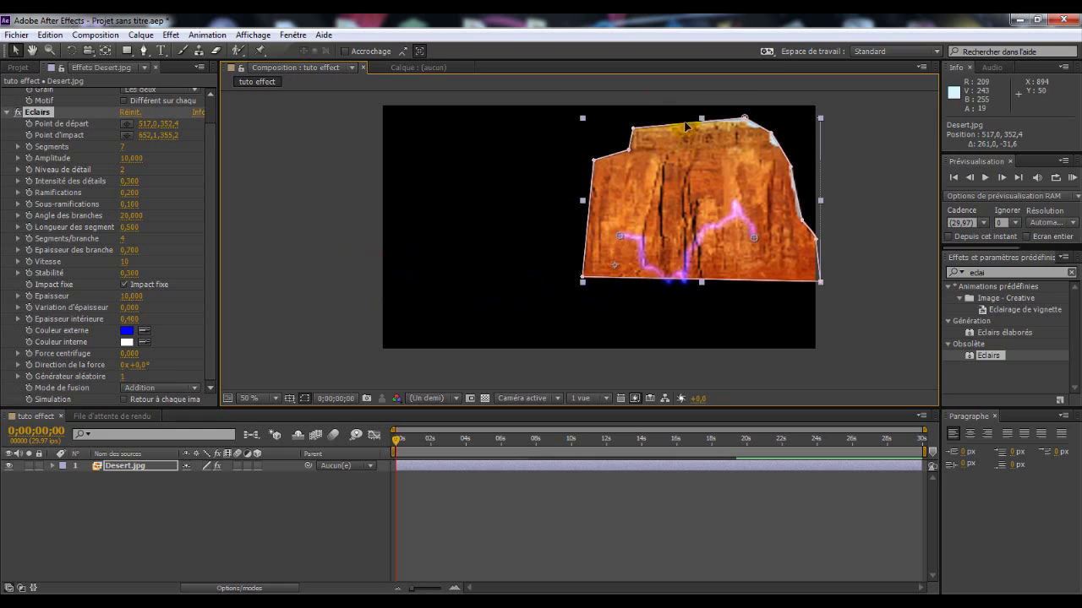
{"action": "left_click_drag", "start_coordinate": [686, 127], "coordinate": [523, 175]}
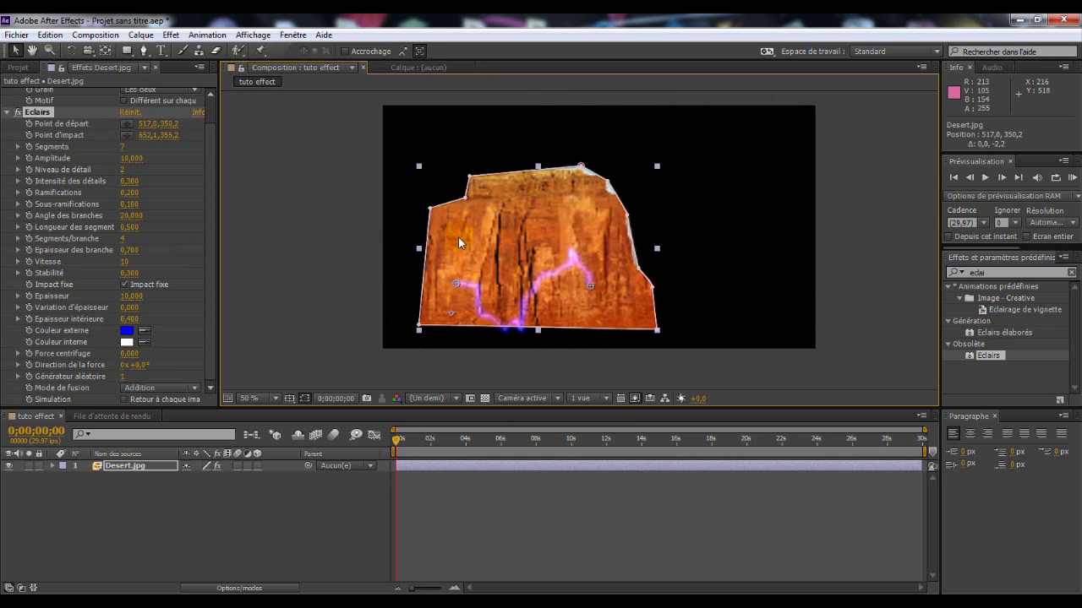
{"action": "left_click_drag", "start_coordinate": [457, 285], "coordinate": [431, 208]}
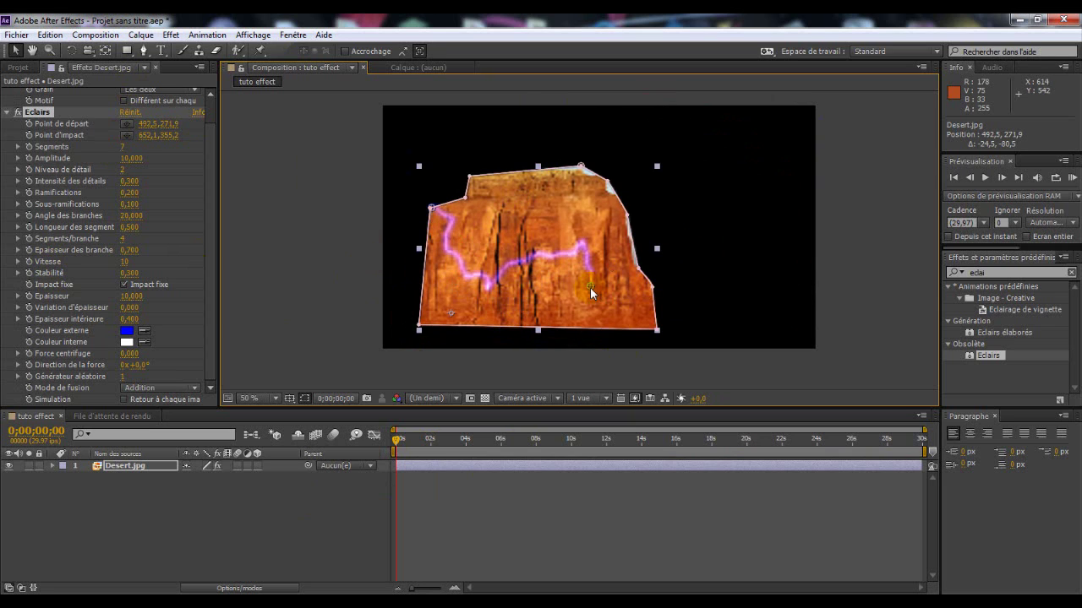
{"action": "left_click_drag", "start_coordinate": [589, 287], "coordinate": [656, 333]}
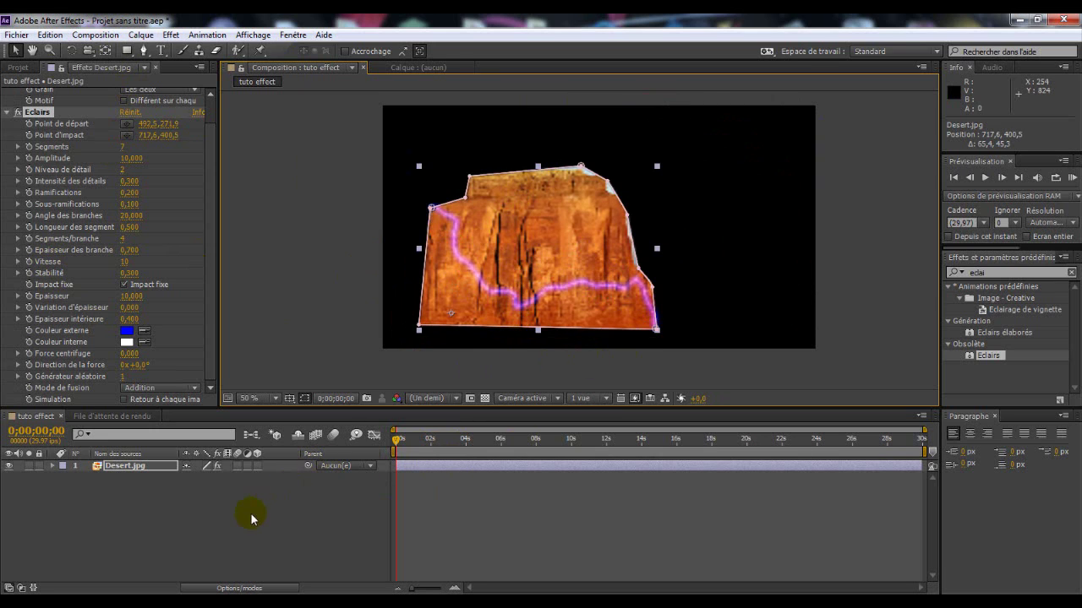
Play the RAM preview of the lightning, stop it, and move the Desert.jpg layer to about 86, 680
{"action": "left_click", "coordinate": [1071, 178]}
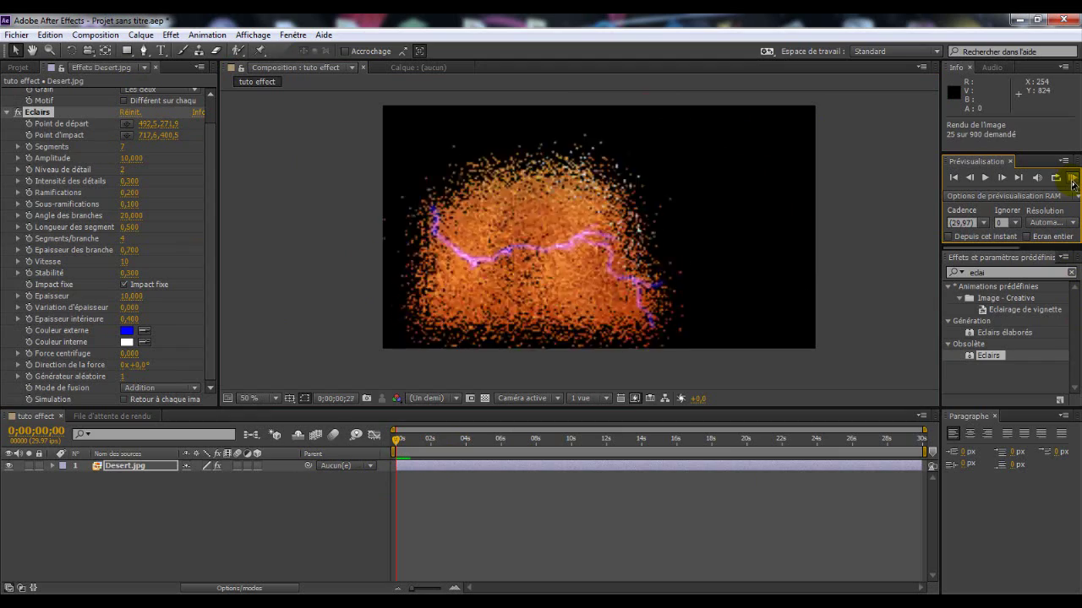
{"action": "left_click", "coordinate": [1072, 182]}
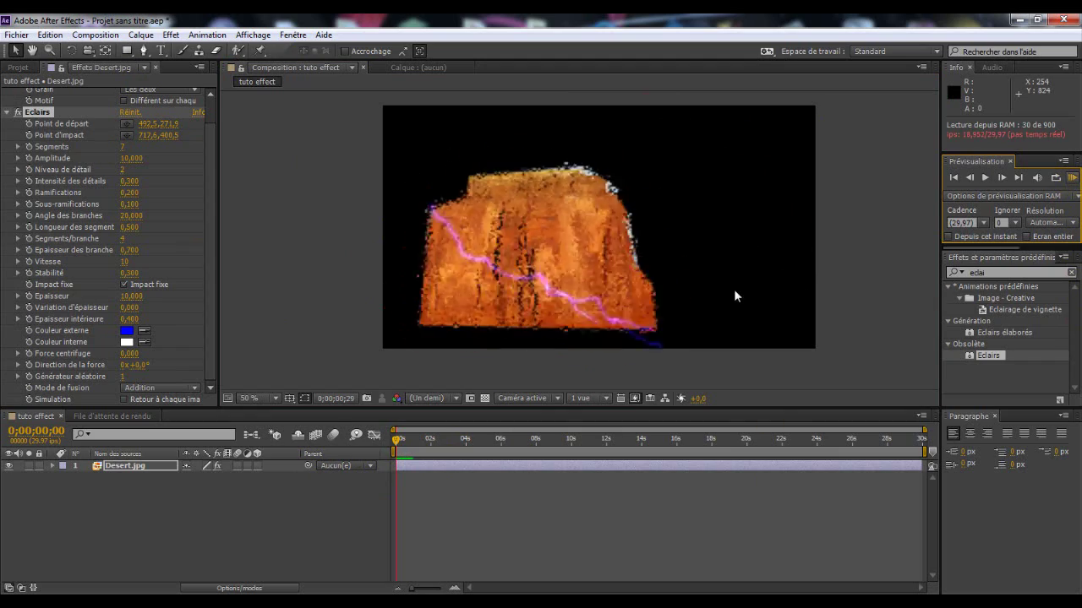
{"action": "key", "text": "space"}
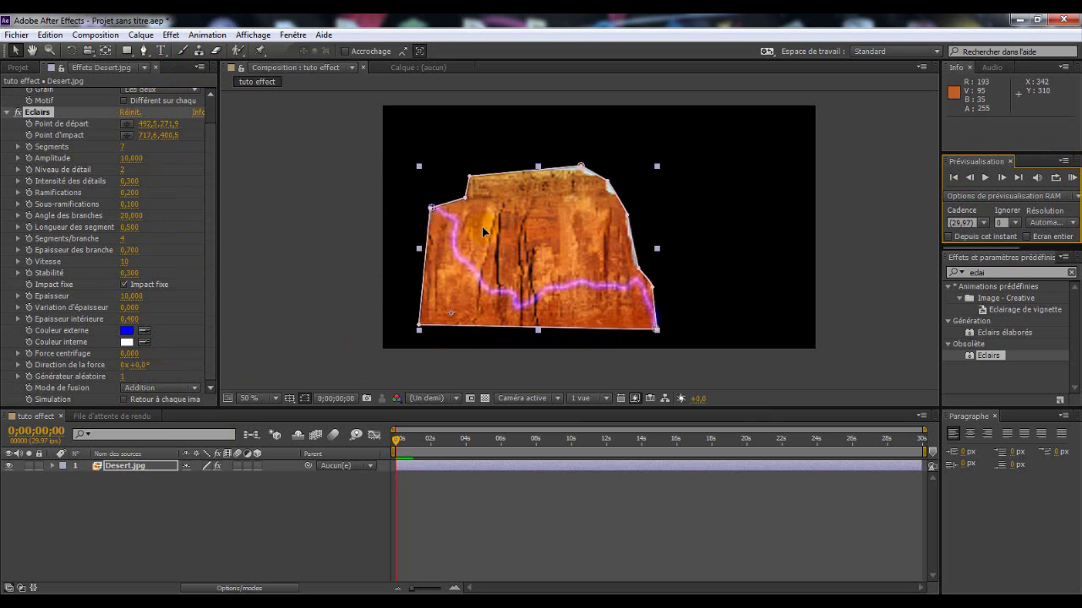
{"action": "left_click_drag", "start_coordinate": [483, 231], "coordinate": [459, 238]}
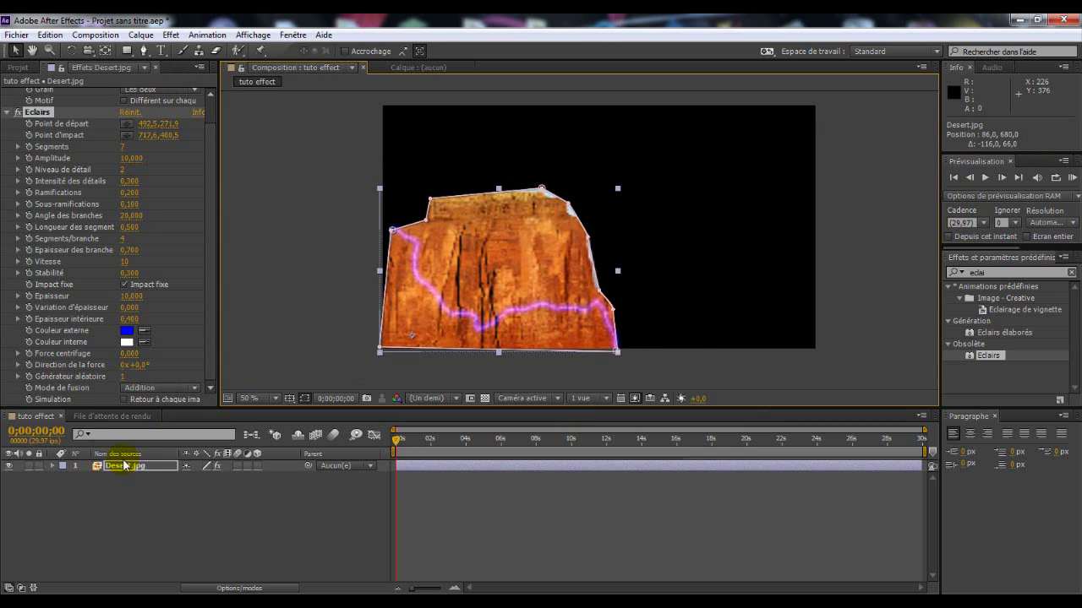
Add the "tuto effect" composition from the project to the render queue
{"action": "left_click", "coordinate": [17, 67]}
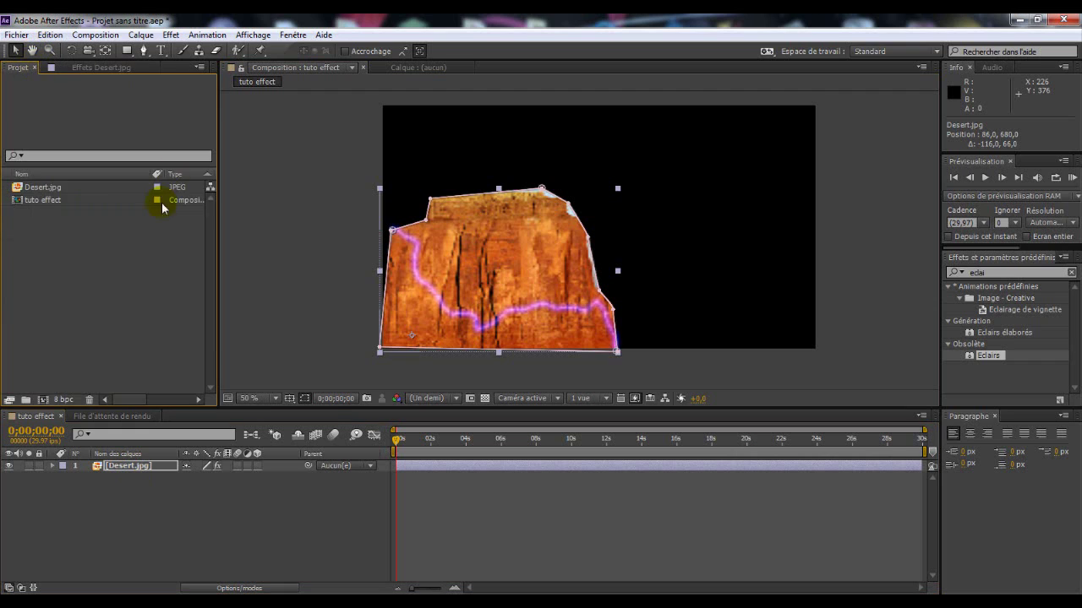
{"action": "left_click", "coordinate": [29, 203]}
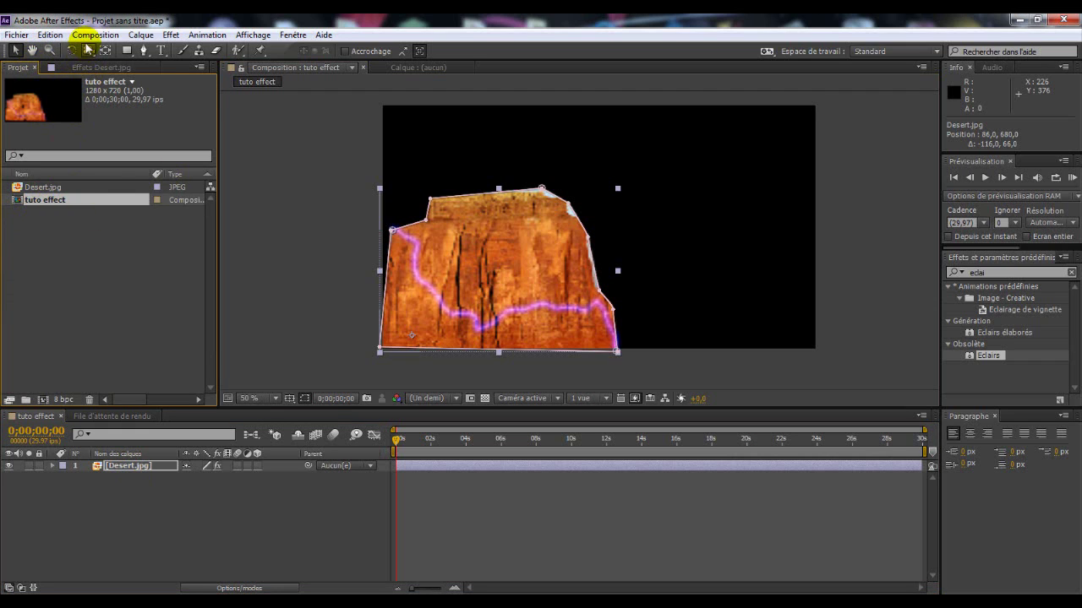
{"action": "left_click", "coordinate": [89, 36]}
{"action": "left_click", "coordinate": [121, 148]}
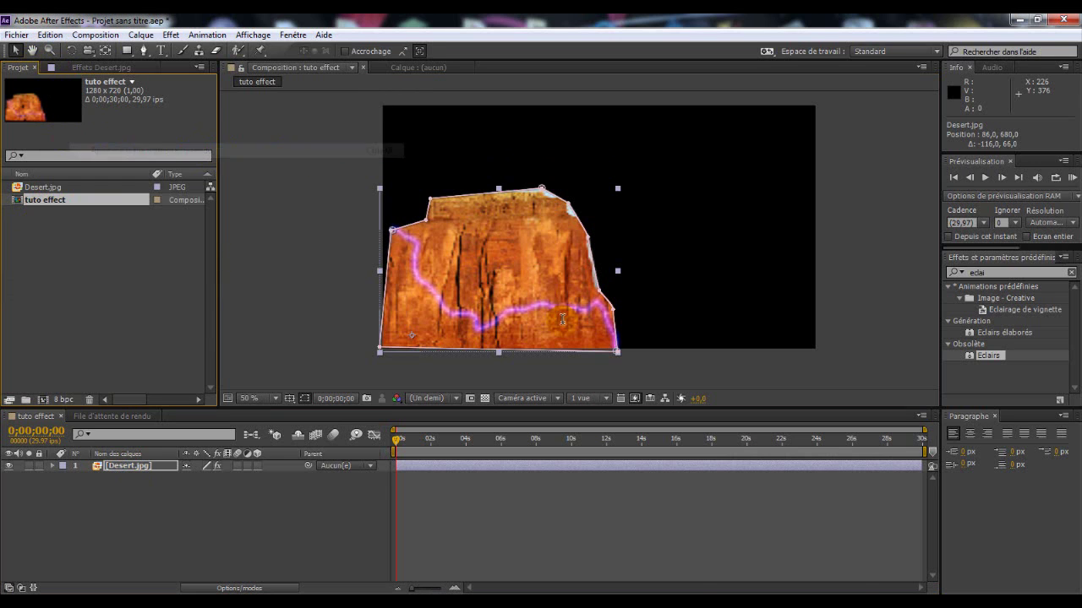
{"action": "left_click", "coordinate": [93, 35]}
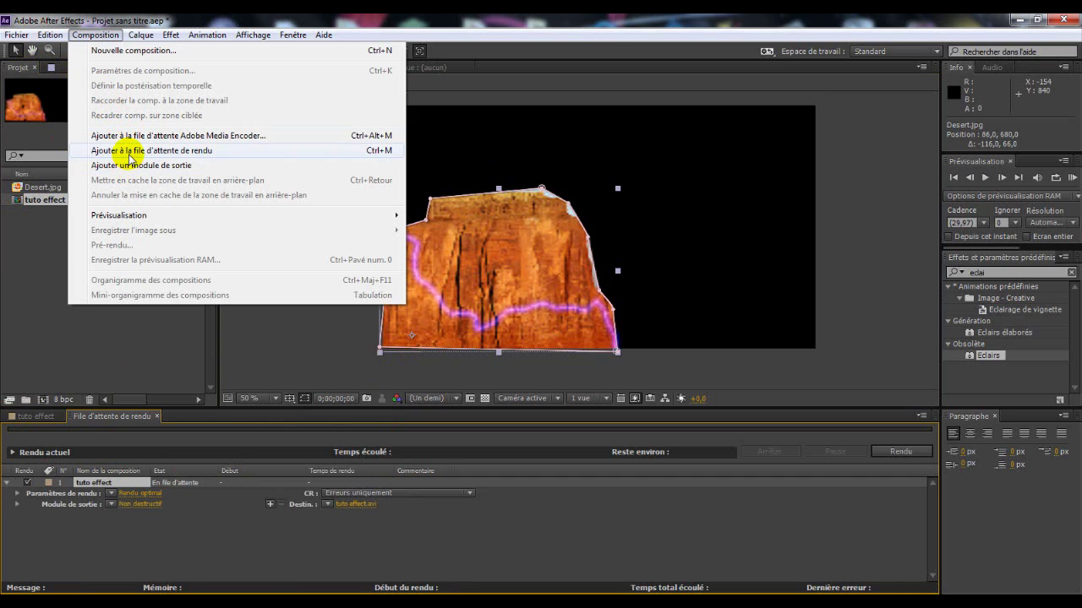
{"action": "left_click", "coordinate": [110, 363]}
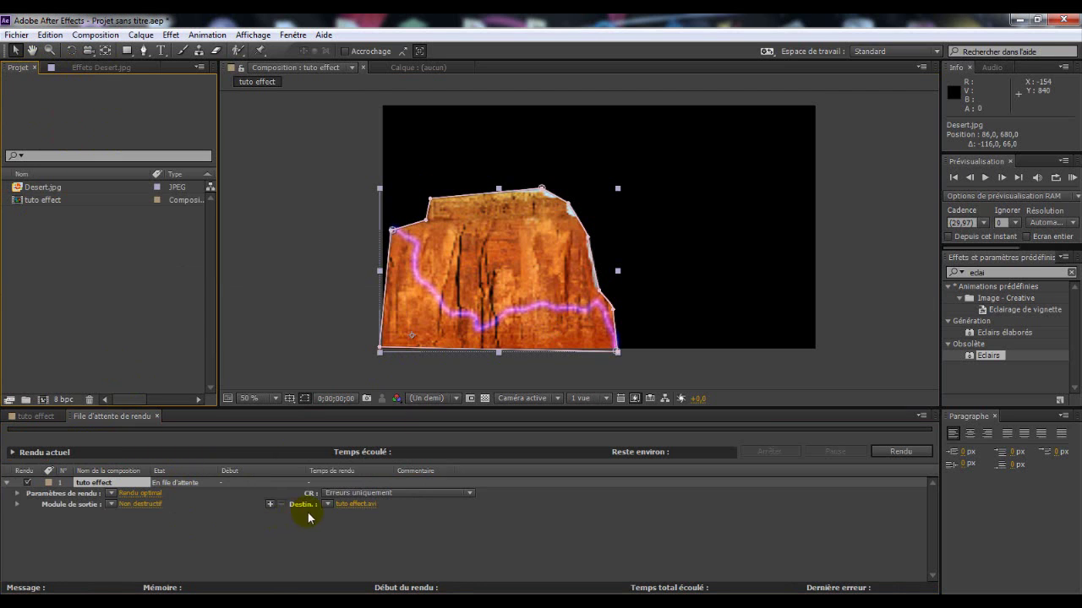
Set the render destination to an AVI file named "tuto effect" on the Bureau
{"action": "left_click", "coordinate": [346, 504]}
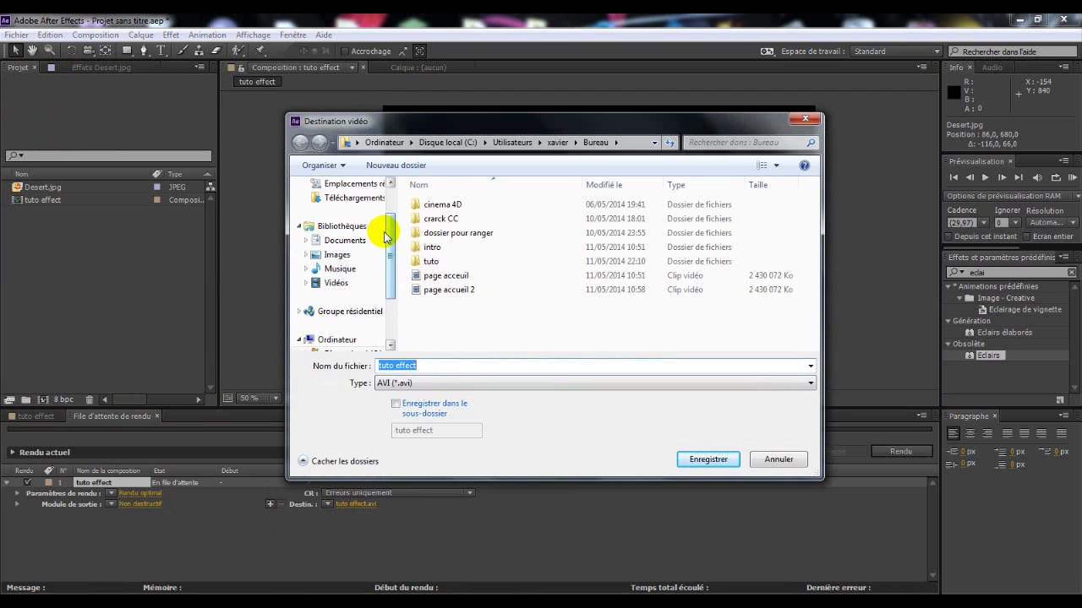
{"action": "scroll", "coordinate": [335, 207], "scroll_direction": "up", "scroll_amount": 2}
{"action": "left_click", "coordinate": [336, 207]}
{"action": "left_click", "coordinate": [704, 458]}
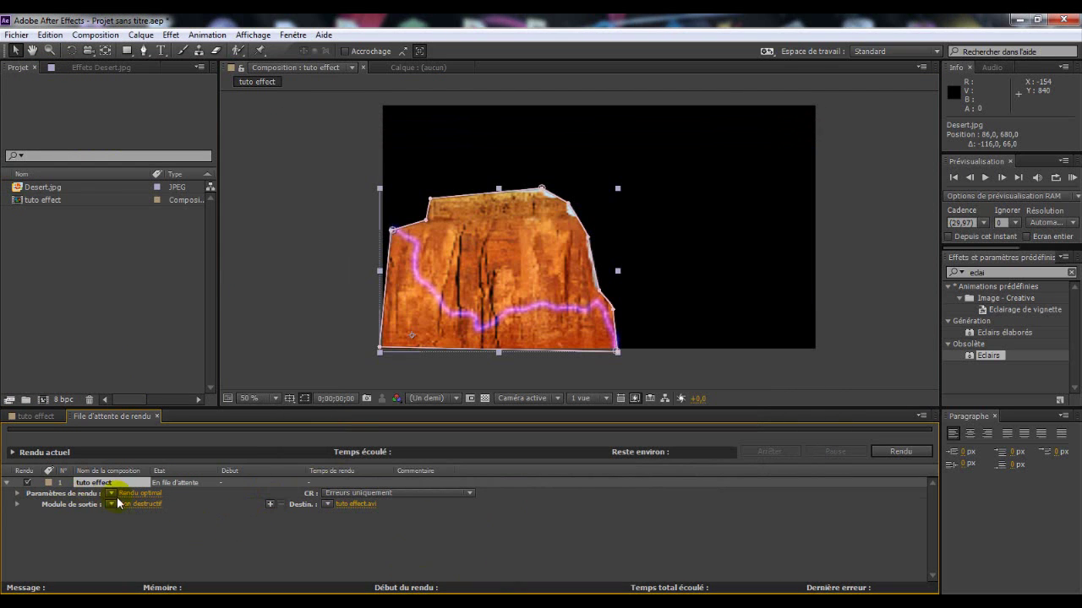
Try the Filaire quality in the render settings of "tuto effect", and set the quality back to Optimale
{"action": "left_click", "coordinate": [146, 493]}
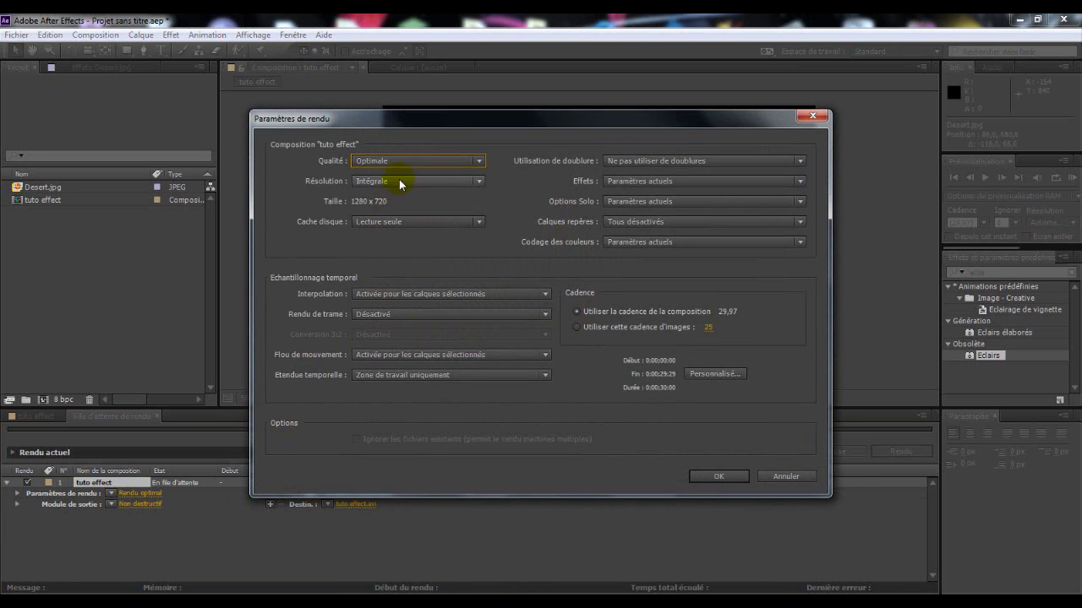
{"action": "left_click", "coordinate": [404, 161]}
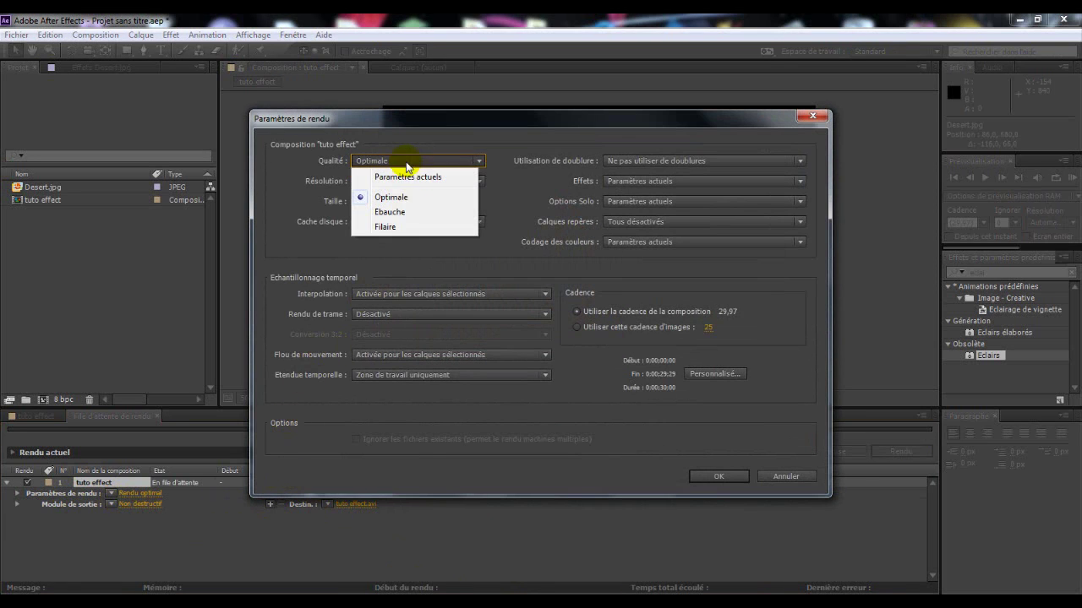
{"action": "left_click", "coordinate": [397, 226]}
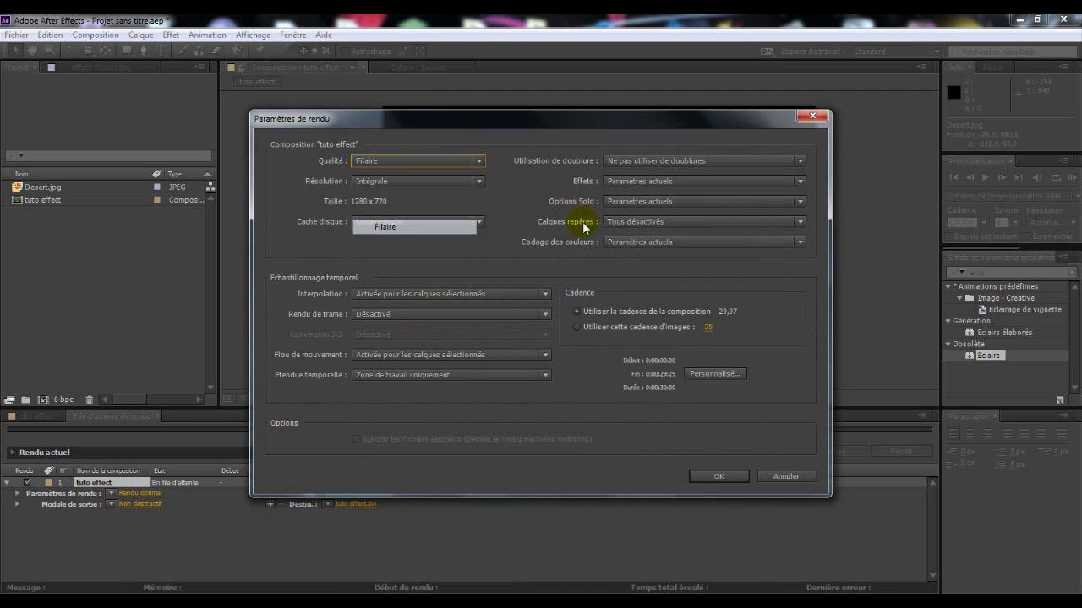
{"action": "left_click", "coordinate": [397, 159]}
{"action": "left_click", "coordinate": [427, 198]}
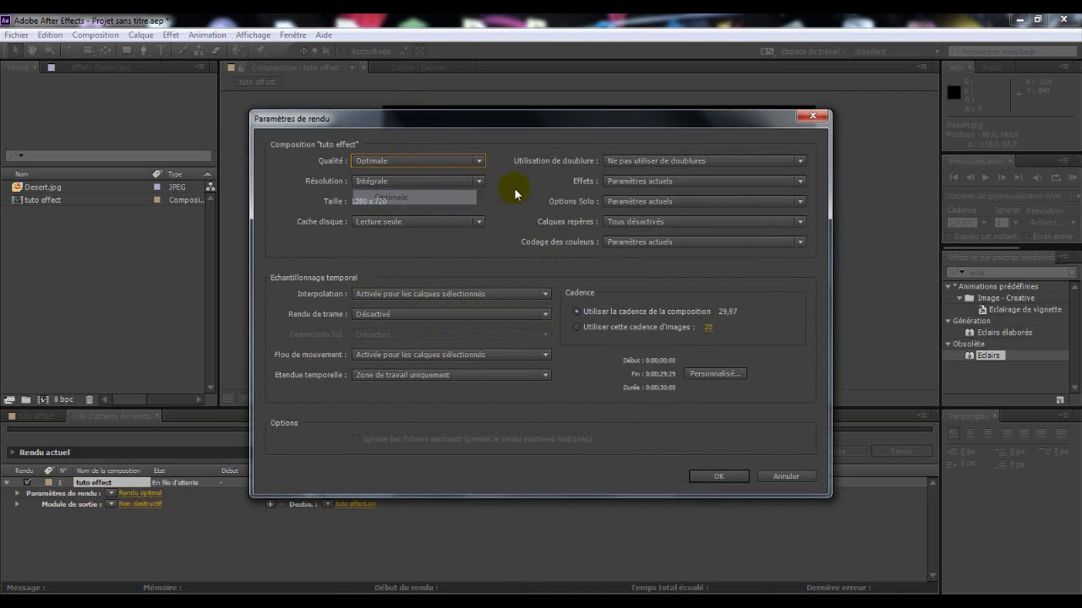
Try the Un quart render resolution, set it back to Intégrale, and accept the render settings
{"action": "left_click", "coordinate": [448, 181]}
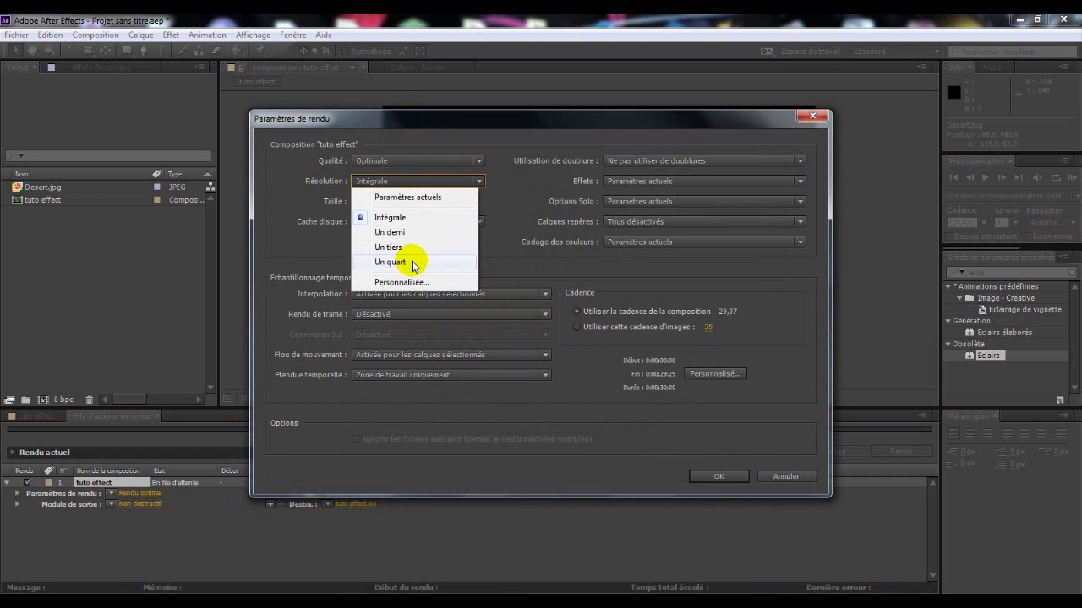
{"action": "left_click", "coordinate": [409, 262]}
{"action": "left_click", "coordinate": [416, 182]}
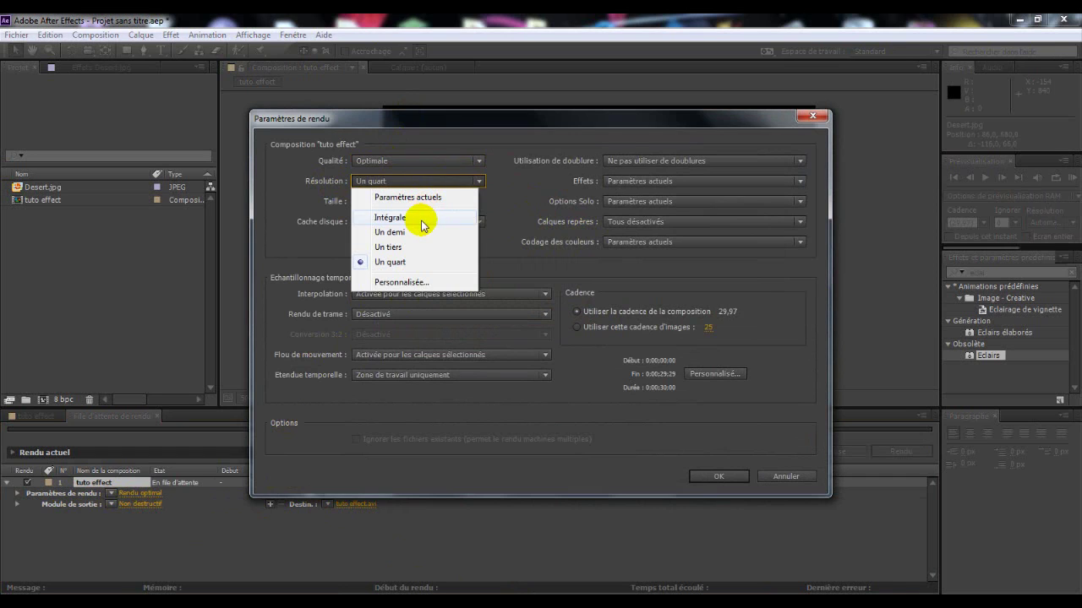
{"action": "left_click", "coordinate": [422, 217]}
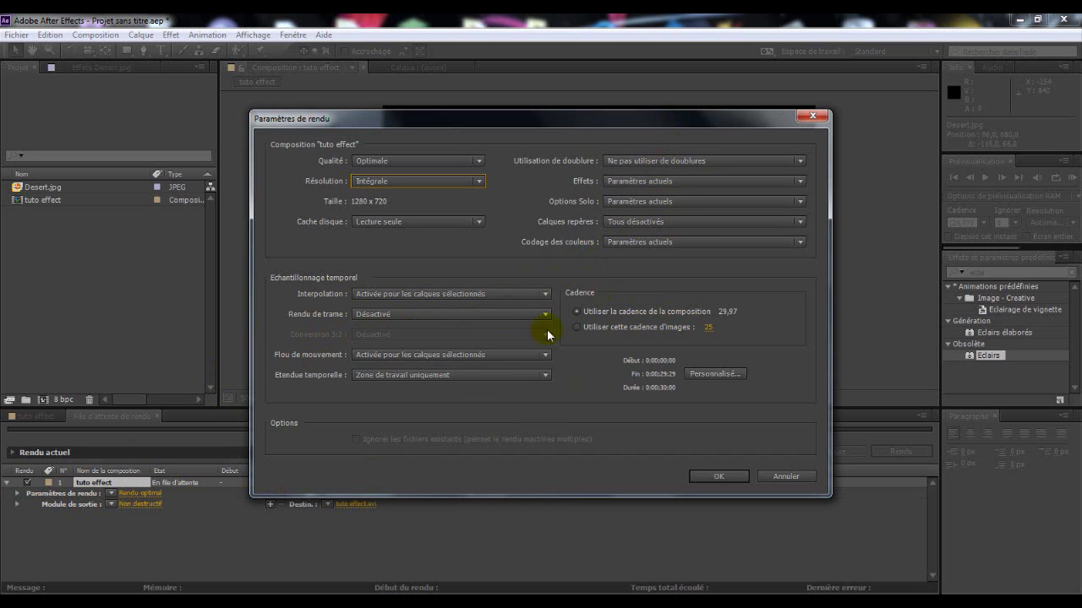
{"action": "left_click", "coordinate": [718, 477]}
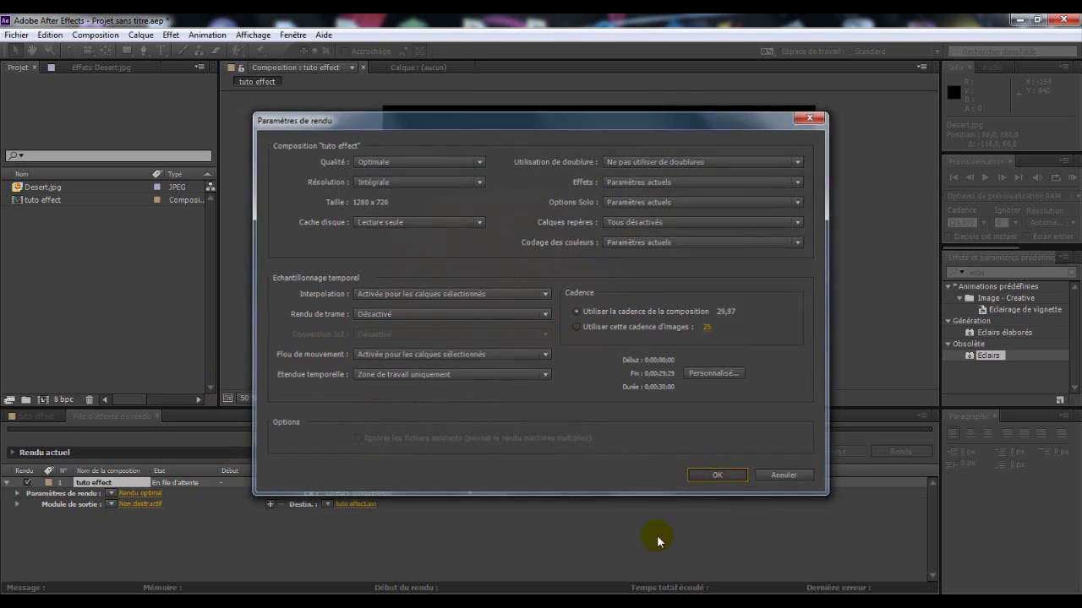
Enable Redimensionner in the output module settings of "tuto effect" and set the resize width to 1280 with the 16:9 ratio locked
{"action": "left_click", "coordinate": [131, 507]}
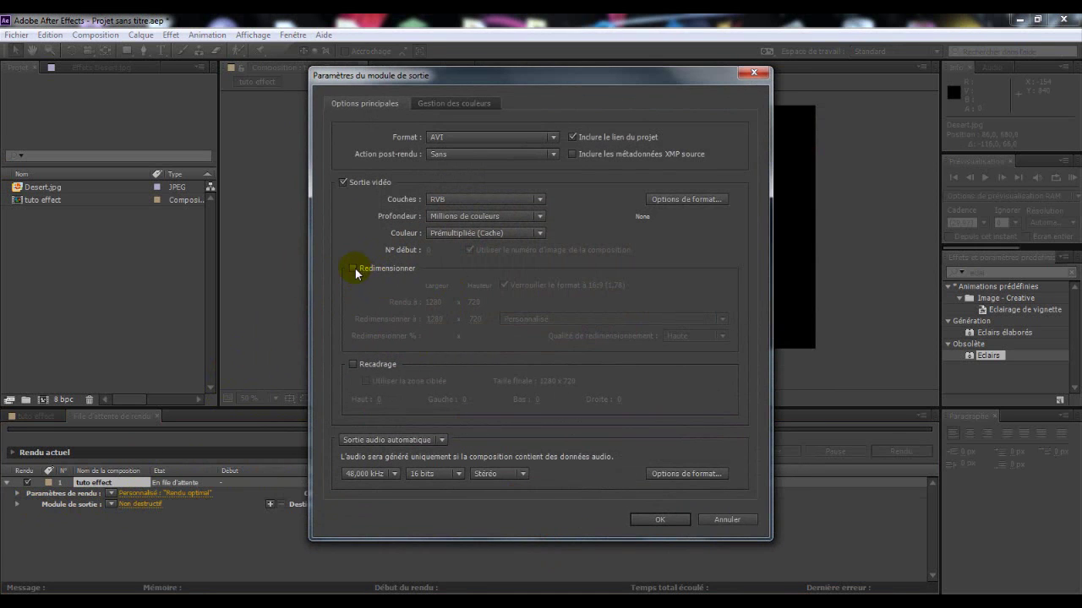
{"action": "left_click", "coordinate": [354, 269]}
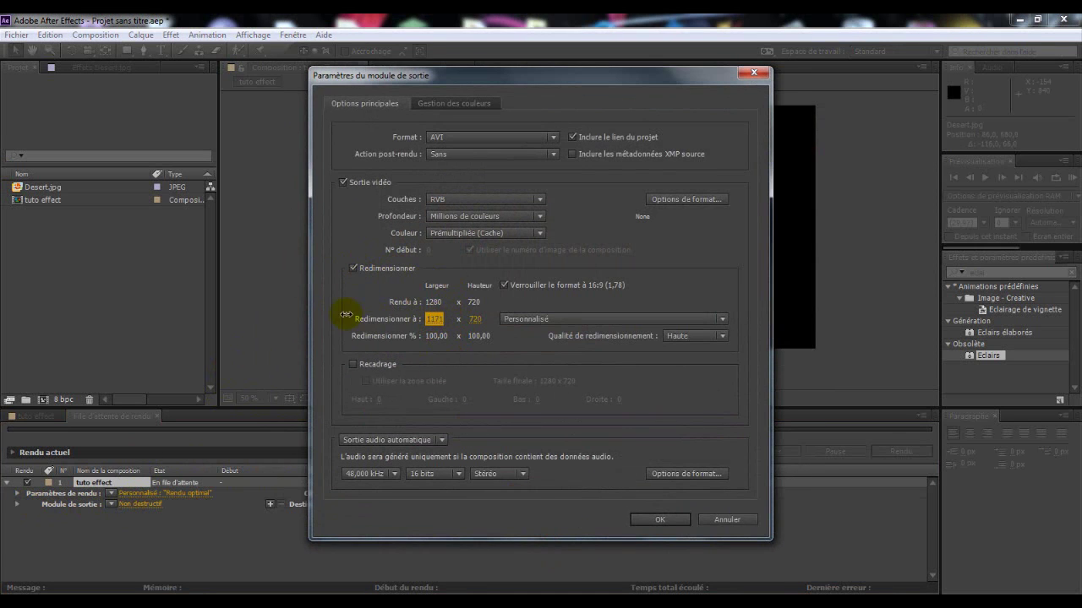
{"action": "left_click_drag", "start_coordinate": [346, 314], "coordinate": [414, 322]}
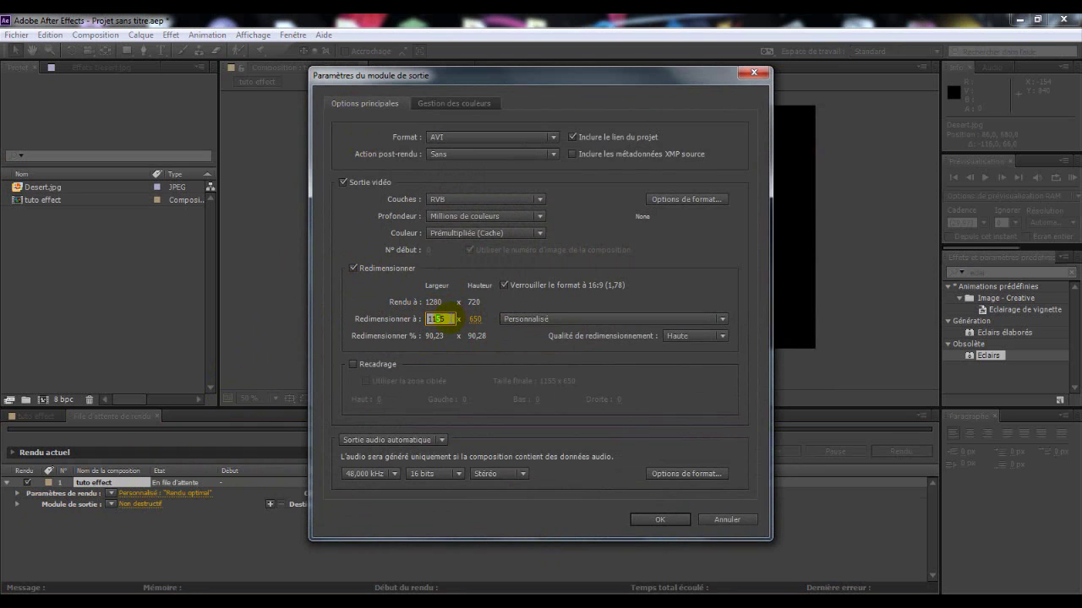
{"action": "left_click", "coordinate": [439, 319]}
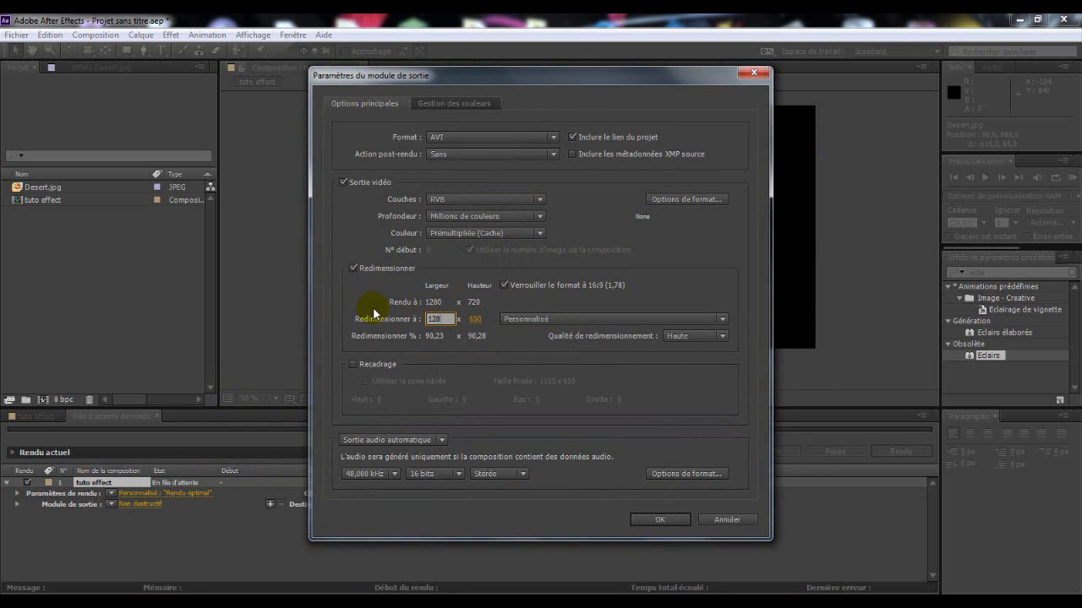
{"action": "key", "text": "Return"}
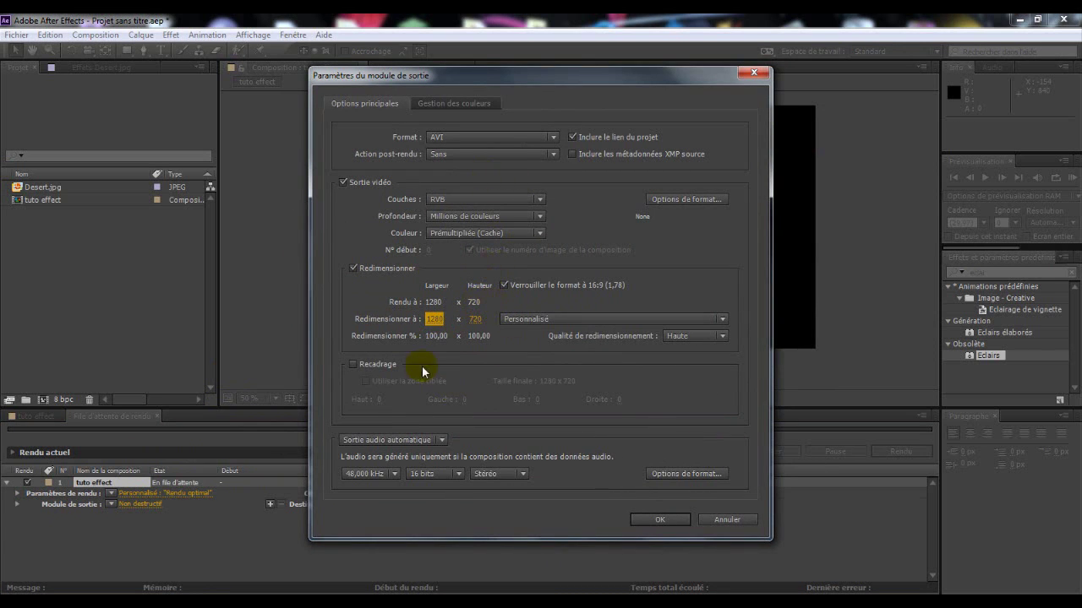
Switch the Redimensionner option off and back on in the output module settings
{"action": "left_click", "coordinate": [351, 270]}
{"action": "left_click", "coordinate": [361, 269]}
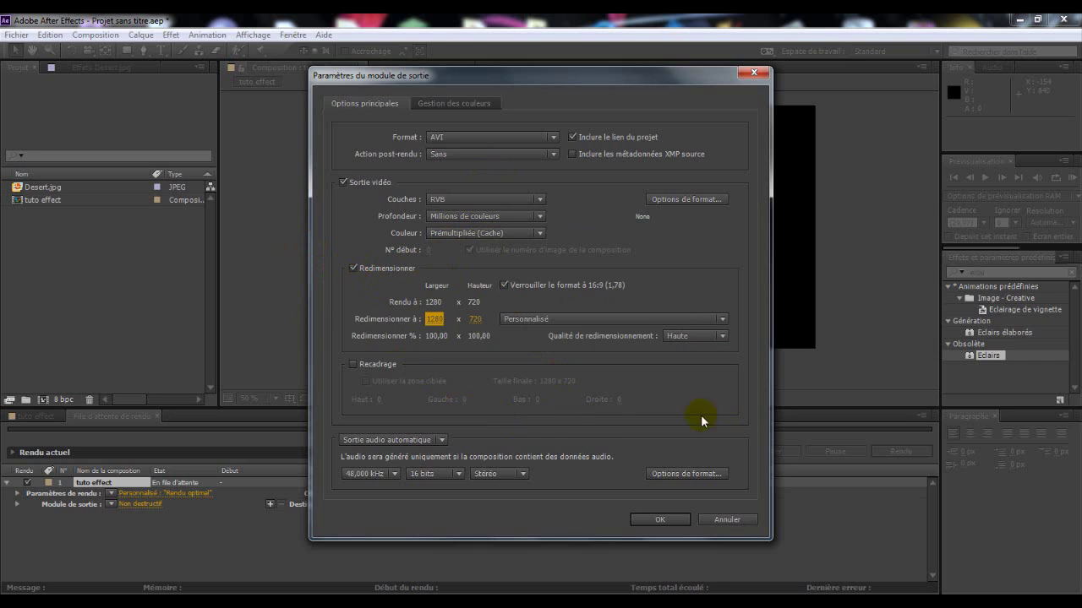
{"action": "left_click", "coordinate": [353, 269]}
{"action": "left_click", "coordinate": [353, 268]}
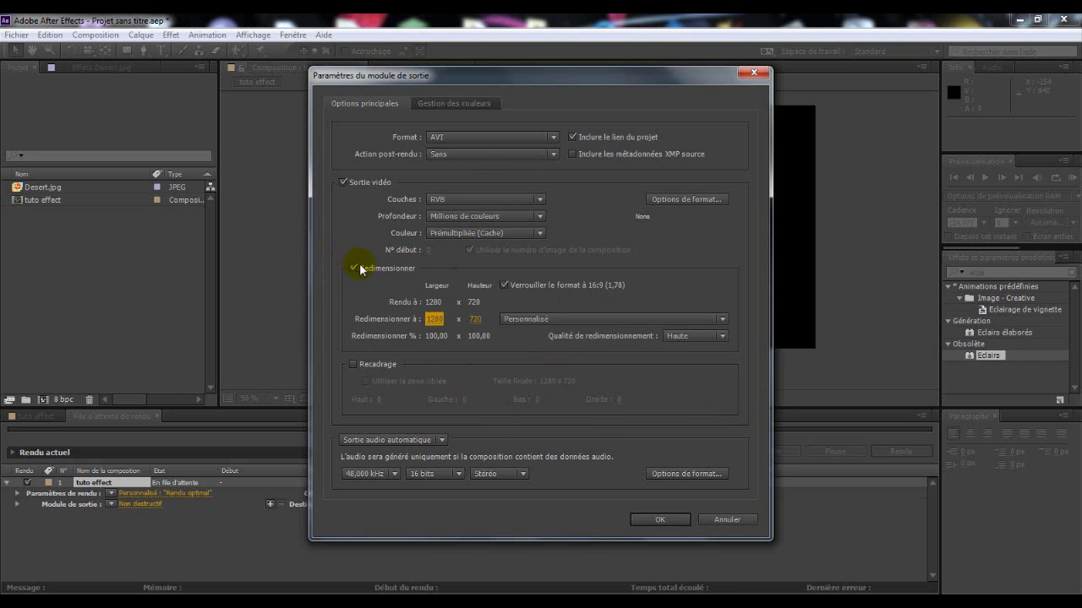
Set the output module's audio to Sortie audio activée
{"action": "left_click", "coordinate": [387, 440]}
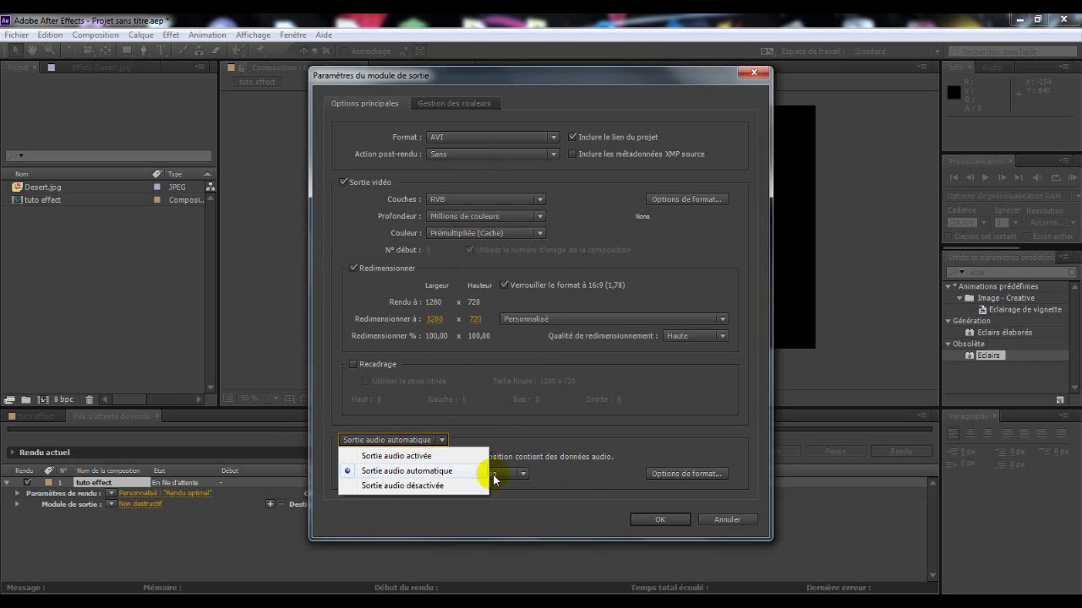
{"action": "left_click", "coordinate": [396, 455]}
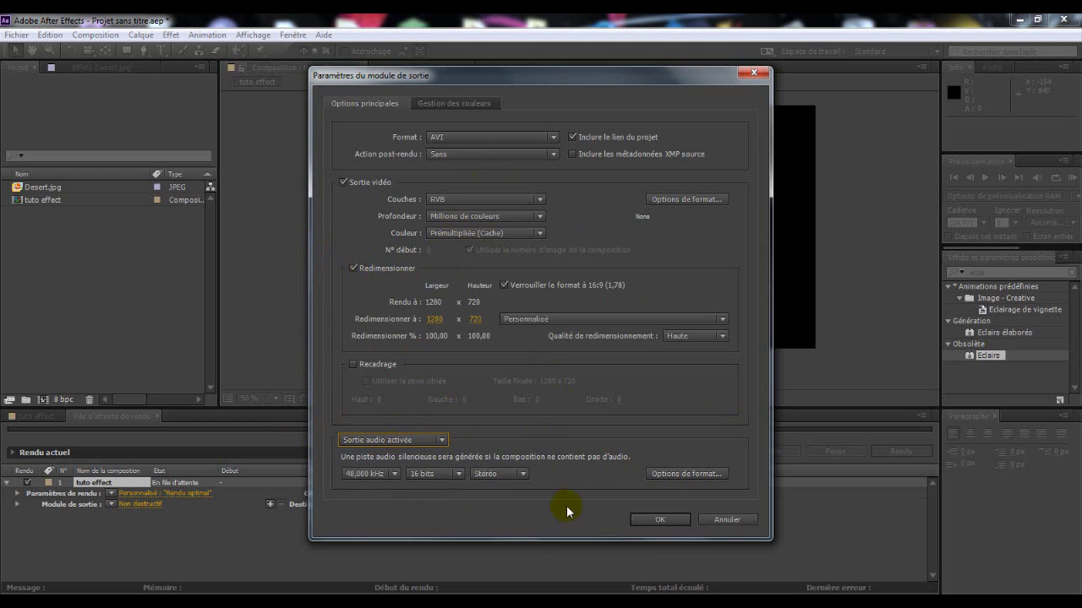
Try switching the Sortie vidéo option off and back on, and dismiss the error messages
{"action": "left_click", "coordinate": [344, 182]}
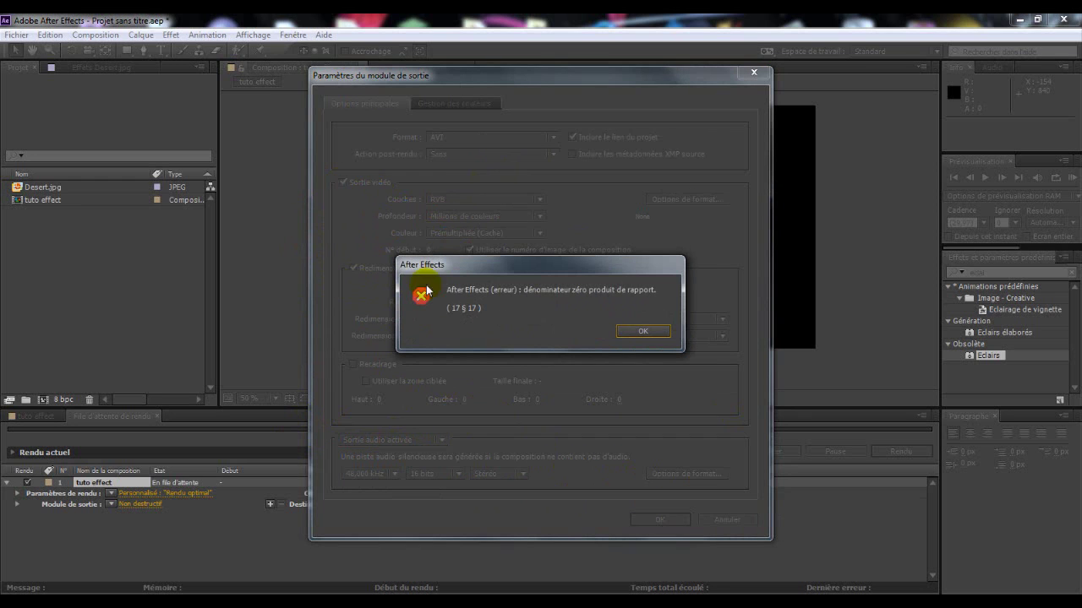
{"action": "left_click", "coordinate": [644, 331]}
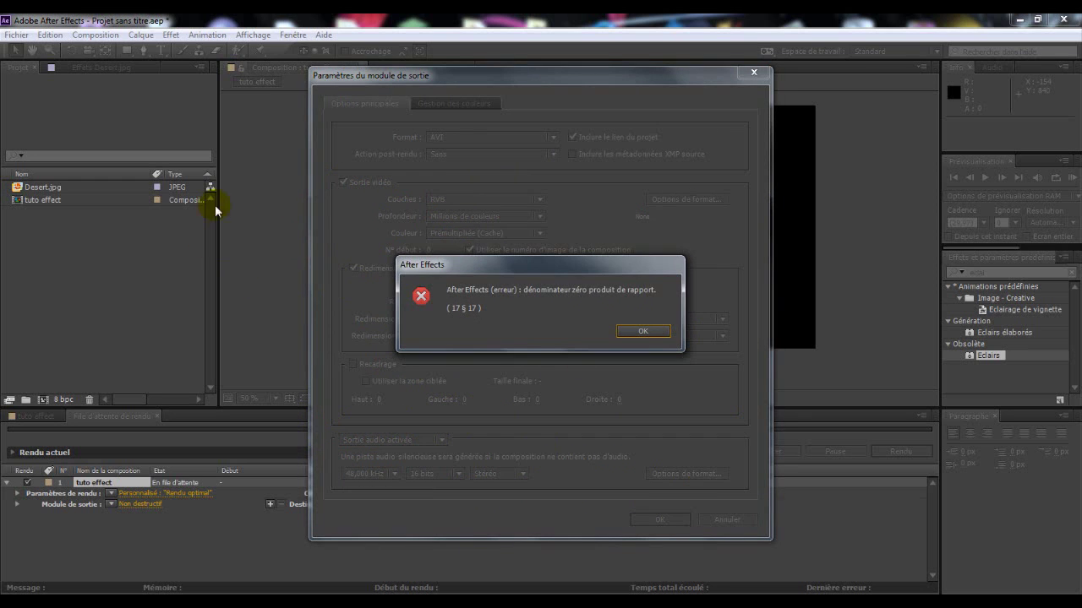
{"action": "left_click", "coordinate": [645, 331]}
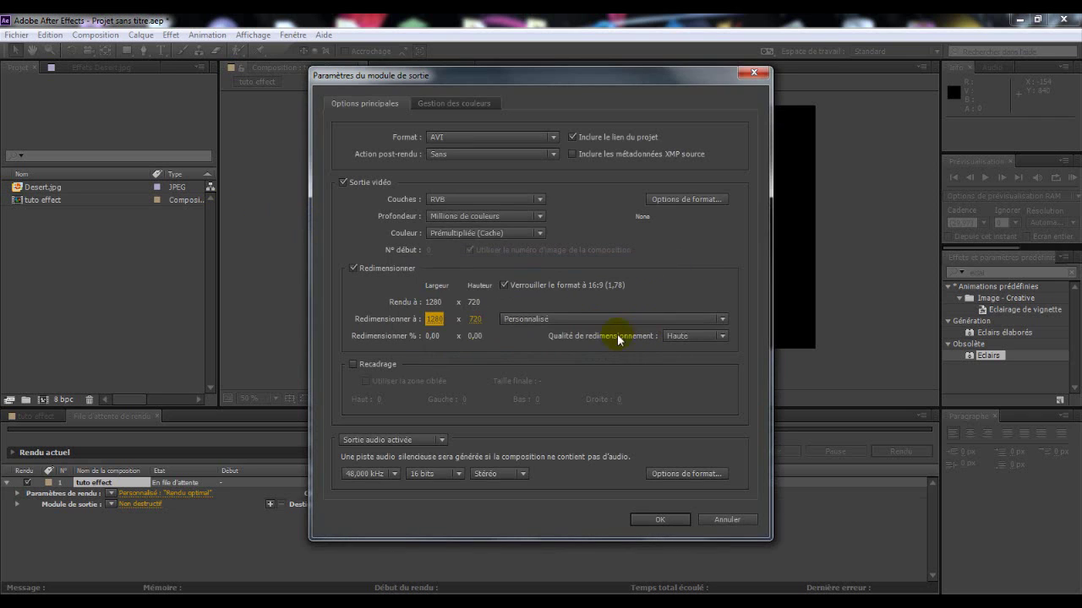
Look through the available output formats, keep AVI, and accept the output module settings, dismissing the error message
{"action": "left_click", "coordinate": [490, 137]}
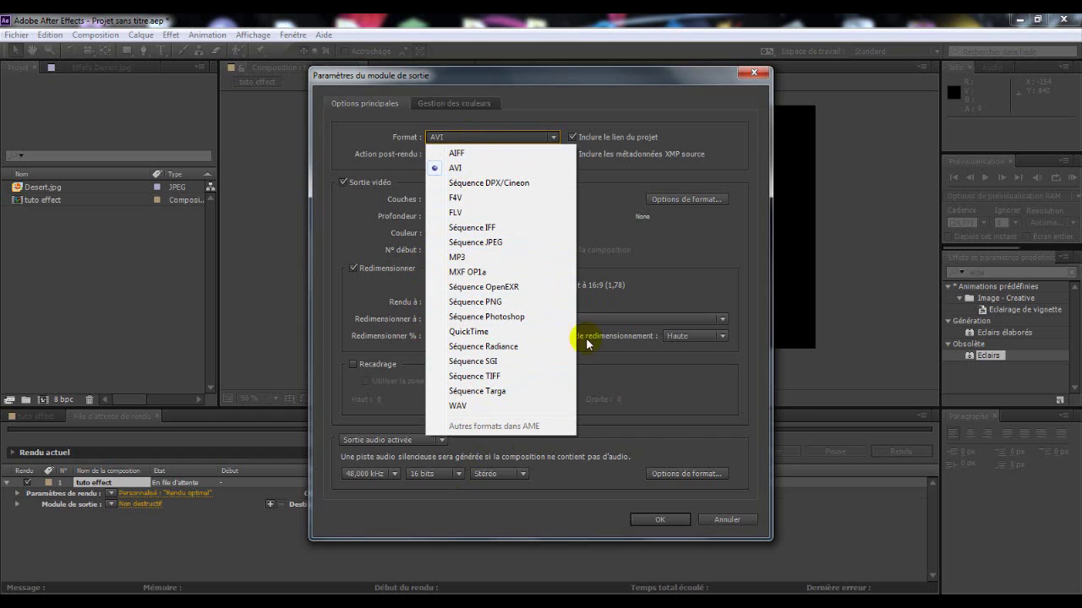
{"action": "left_click", "coordinate": [691, 422]}
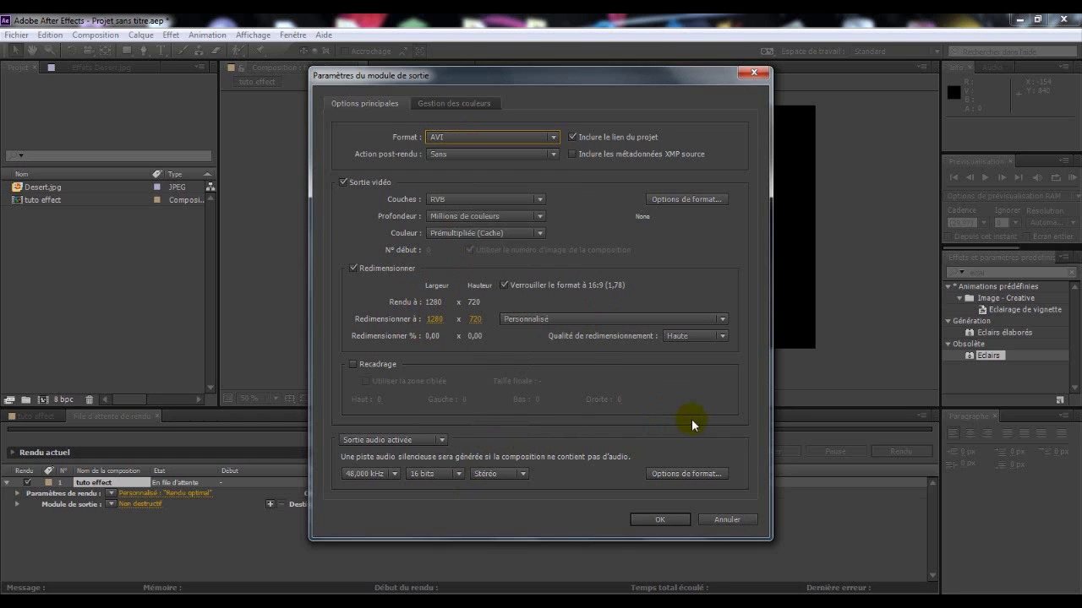
{"action": "left_click", "coordinate": [656, 520]}
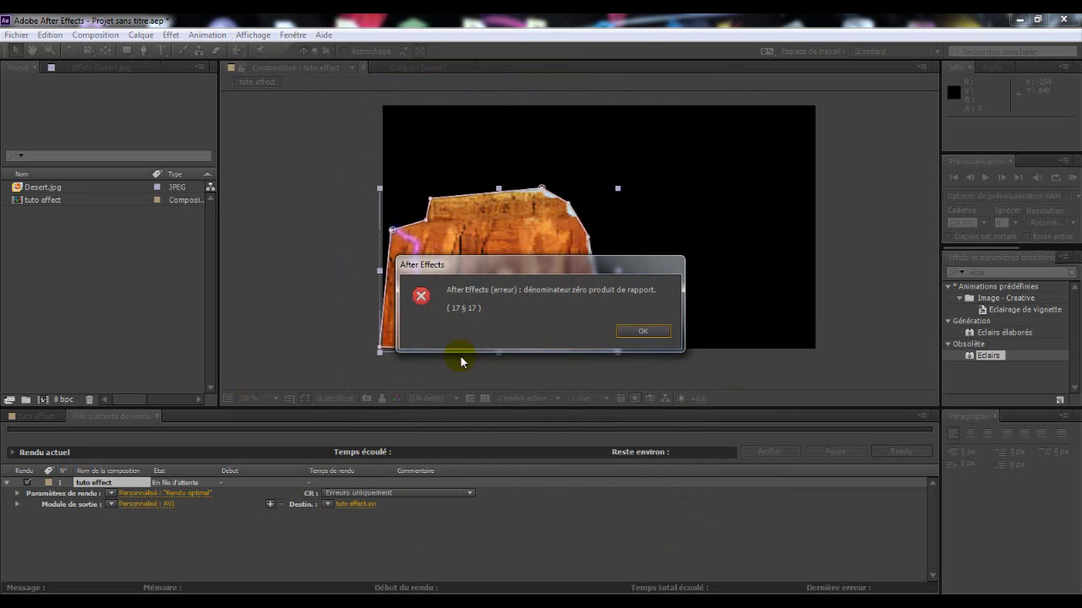
{"action": "left_click", "coordinate": [636, 331]}
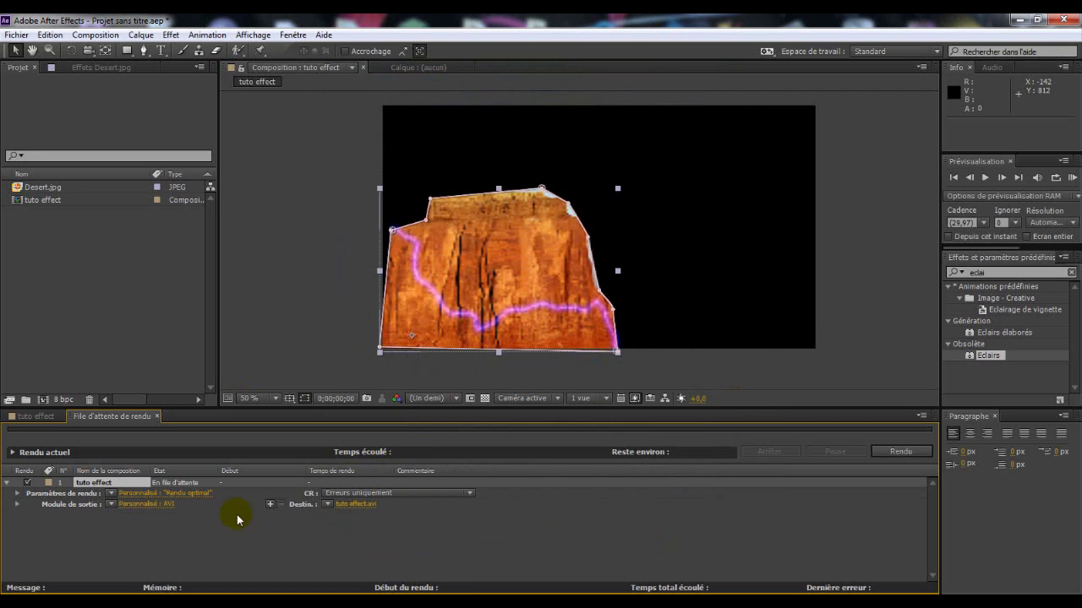